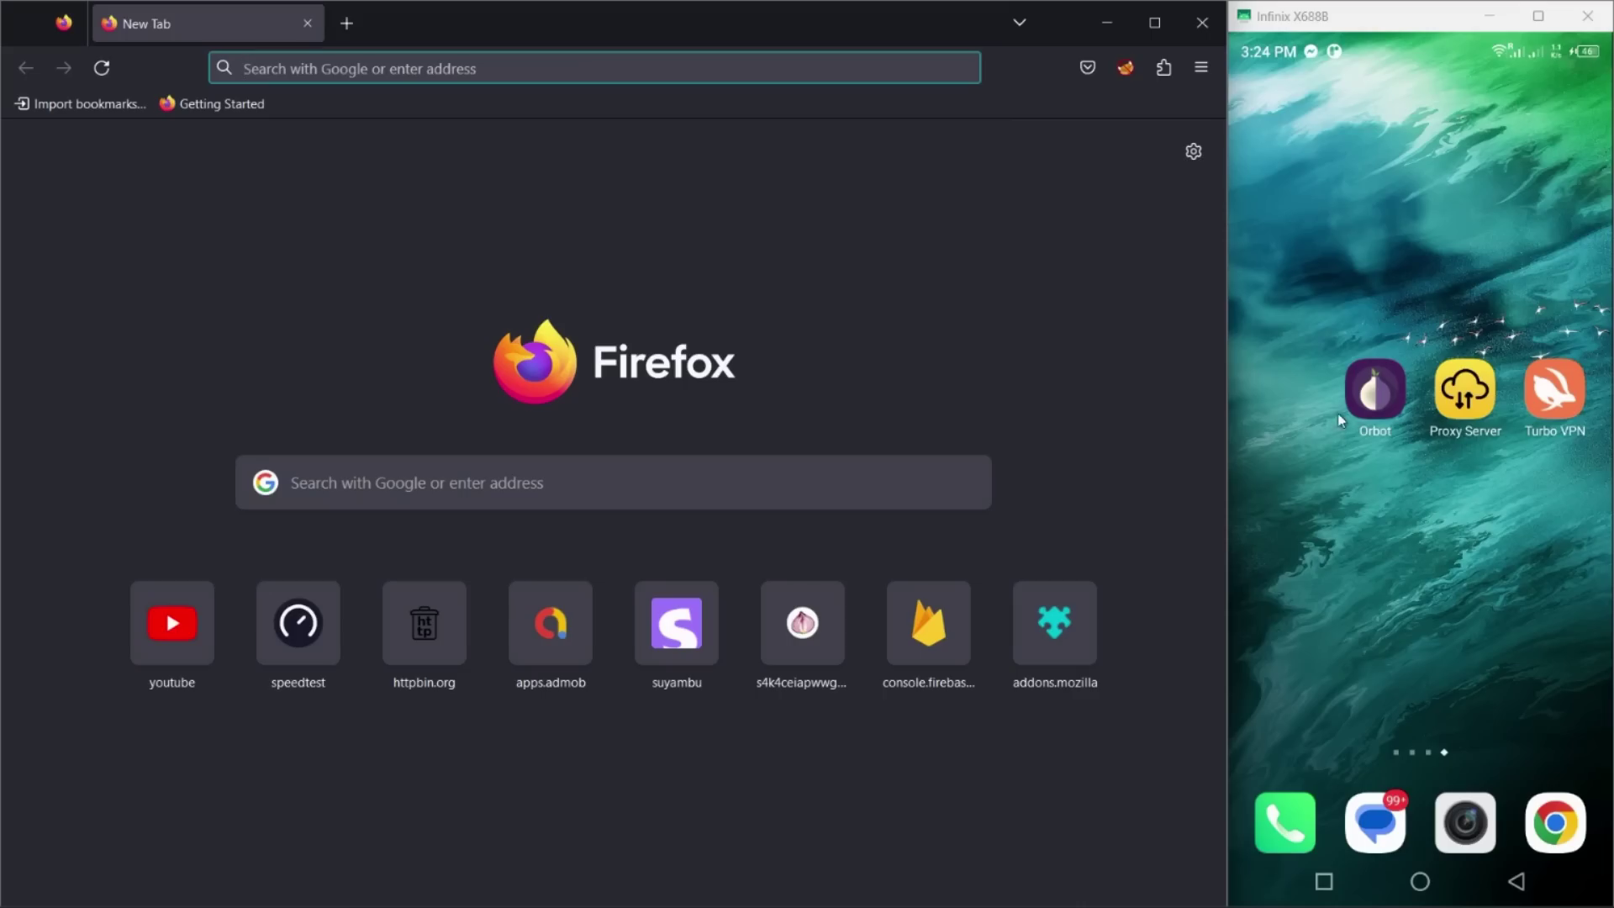
Step: Delete the existing HTTP/HTTPS proxy instance from the Proxy Server app
click(1480, 414)
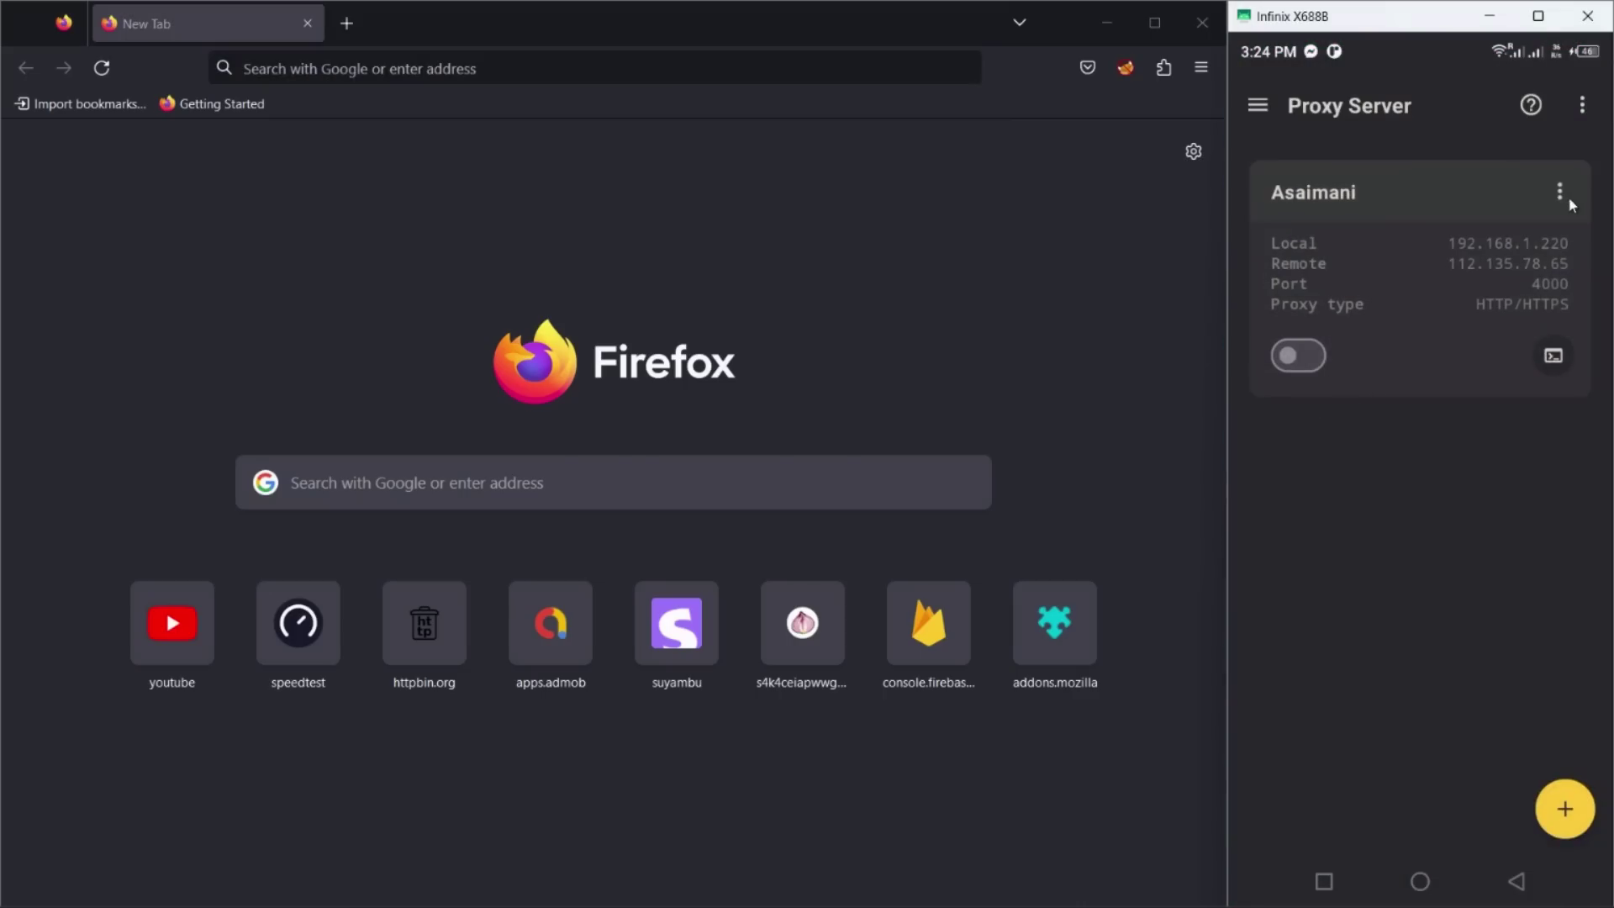
click(1561, 201)
click(1446, 405)
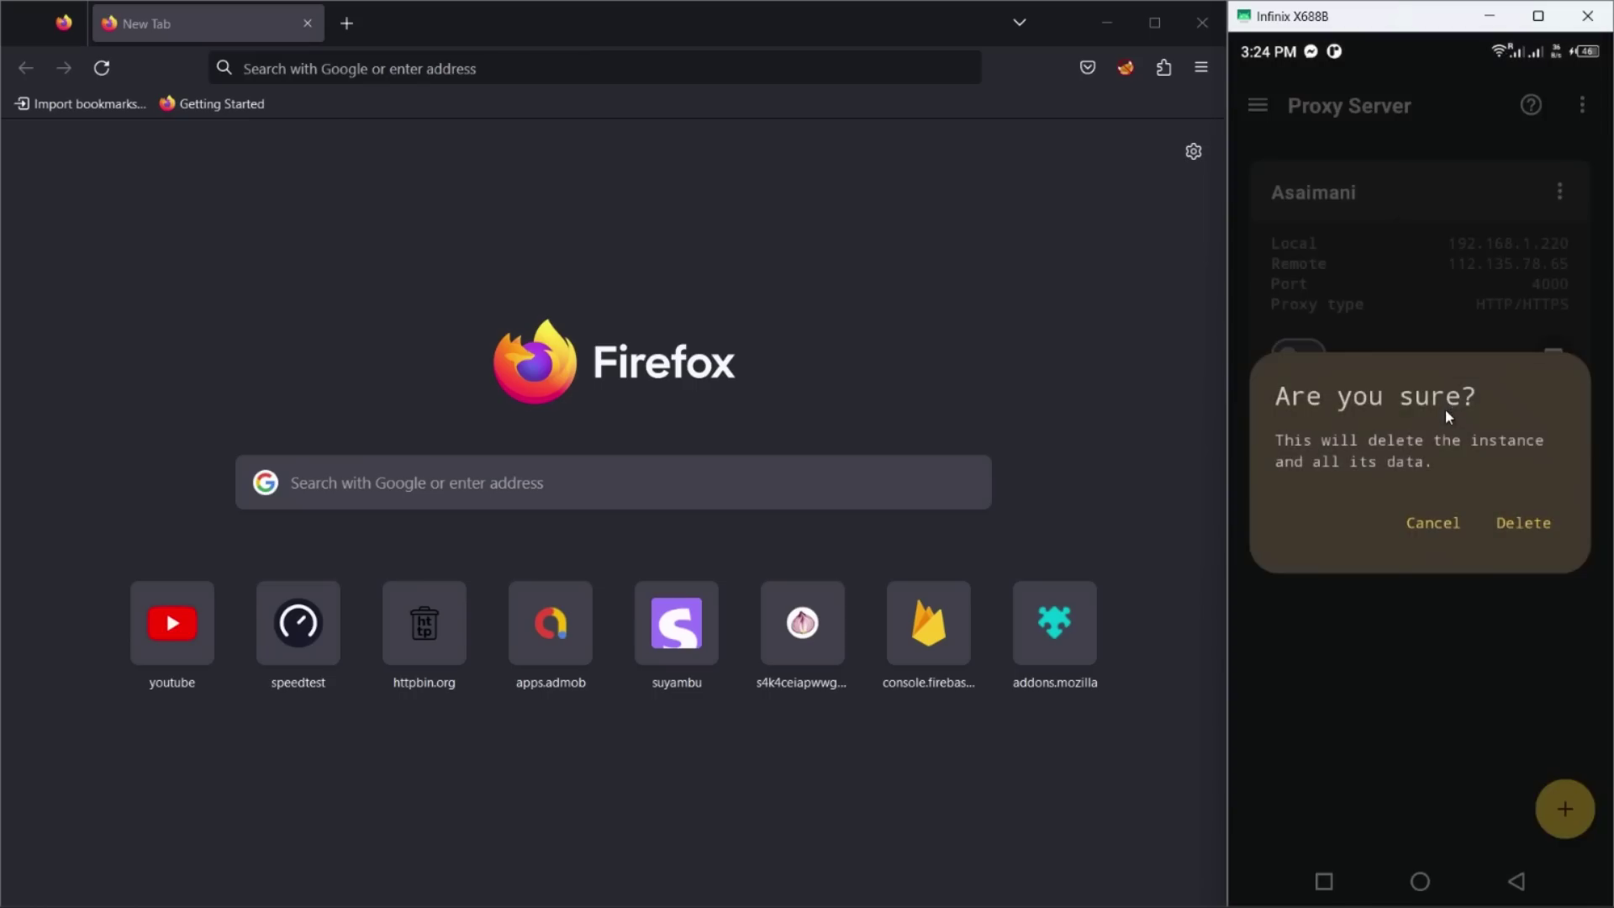
click(1518, 523)
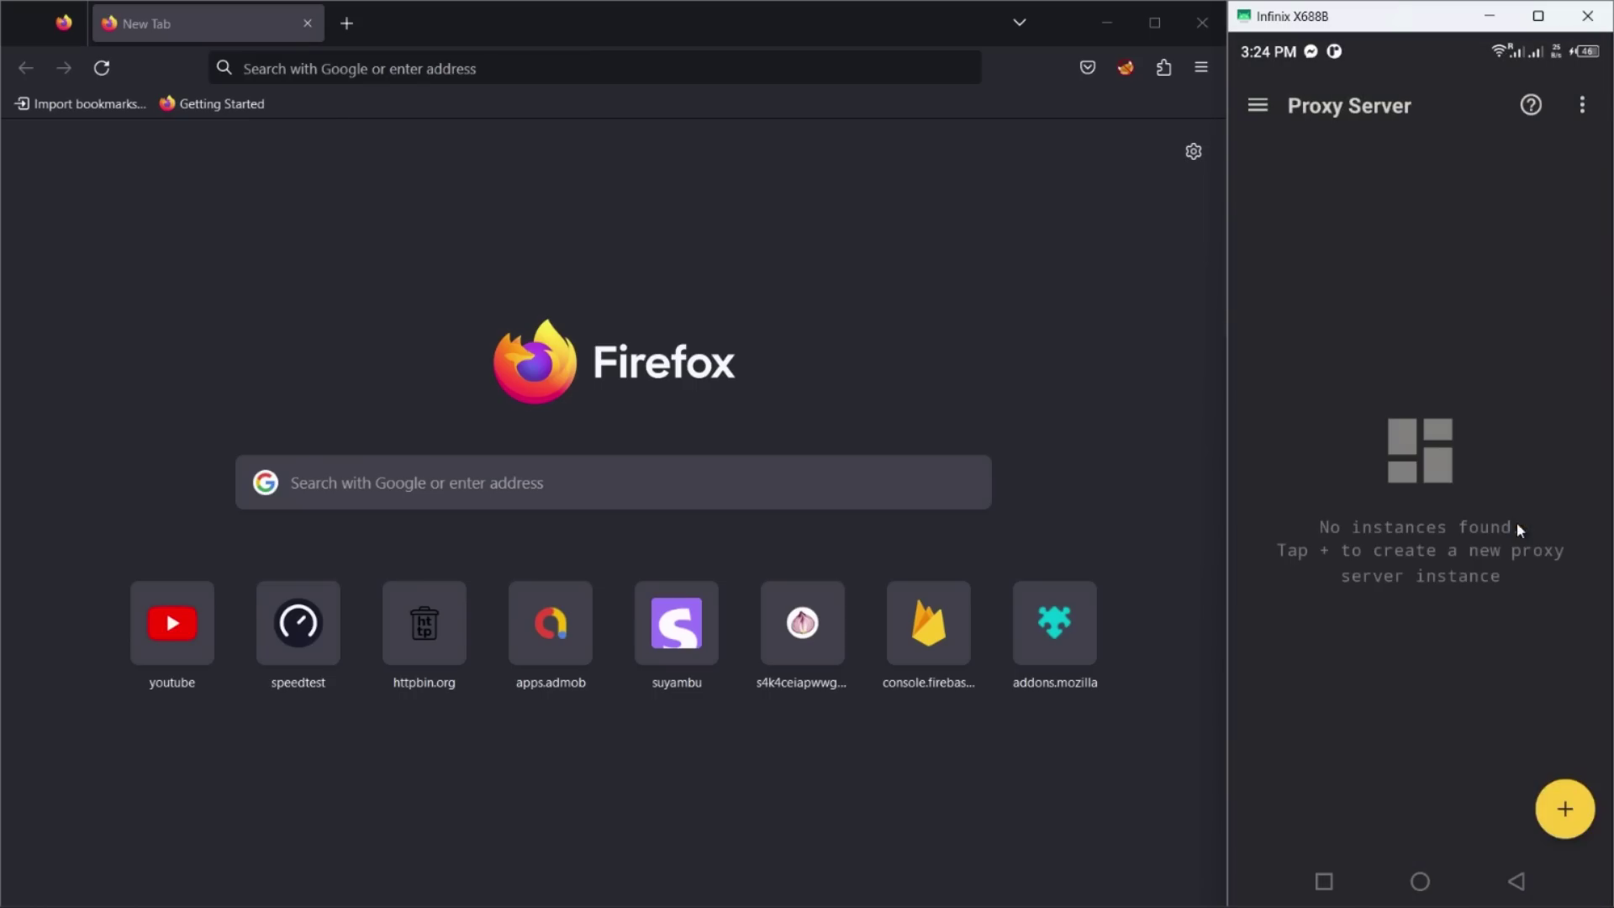
Step: Start a new instance and review the proxy types, settling on SOCKS5/SOCKS4
click(1546, 803)
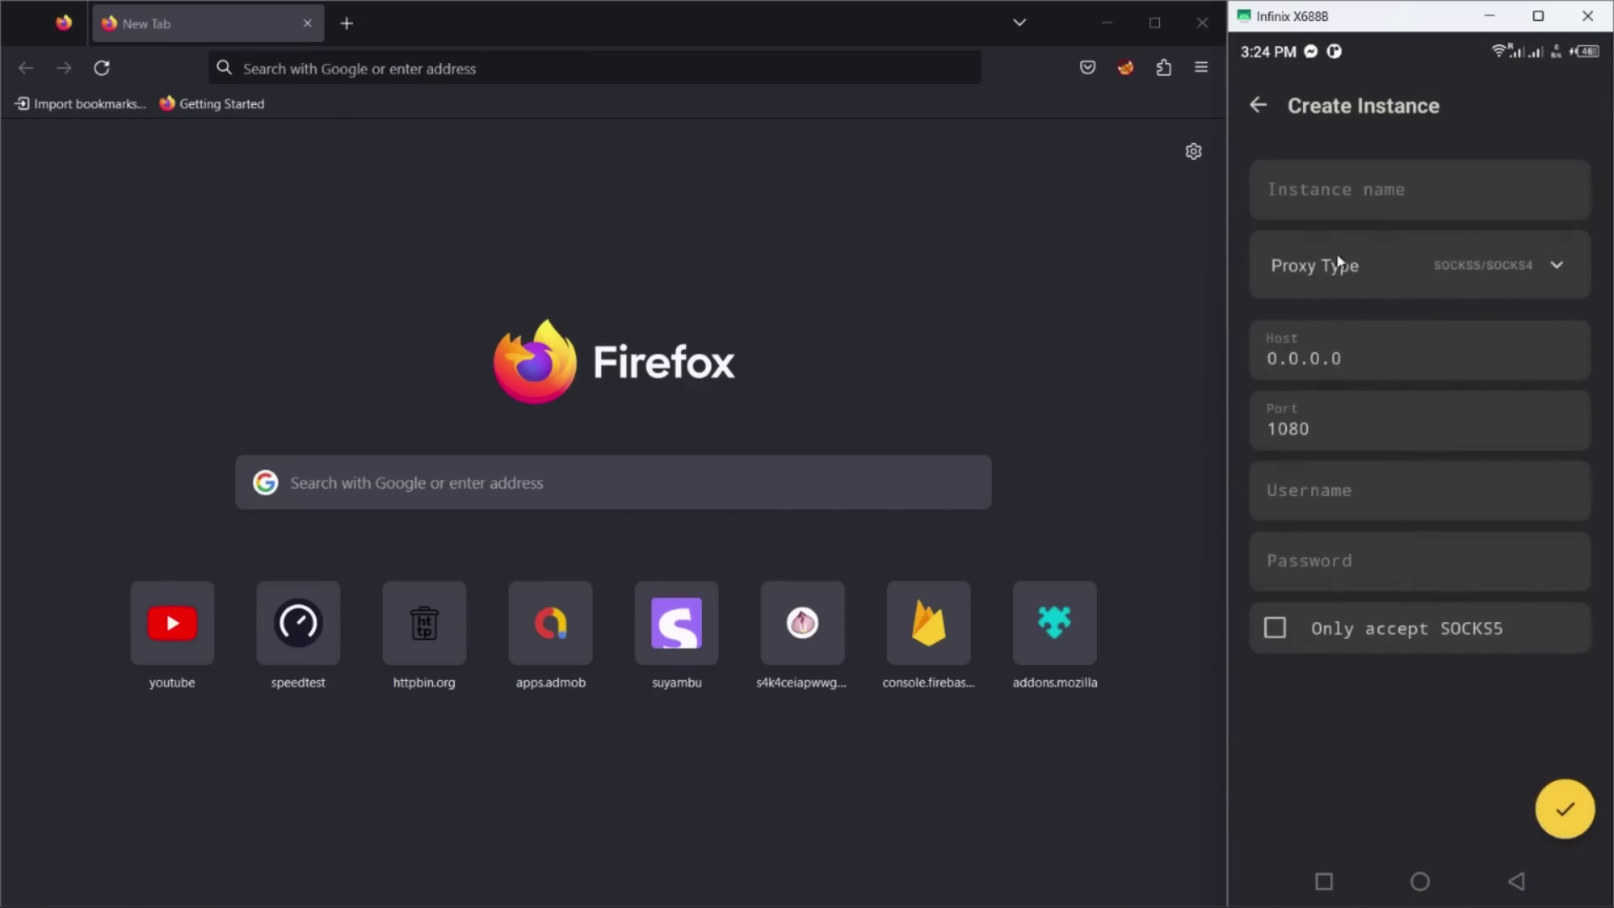
click(1341, 264)
click(1337, 325)
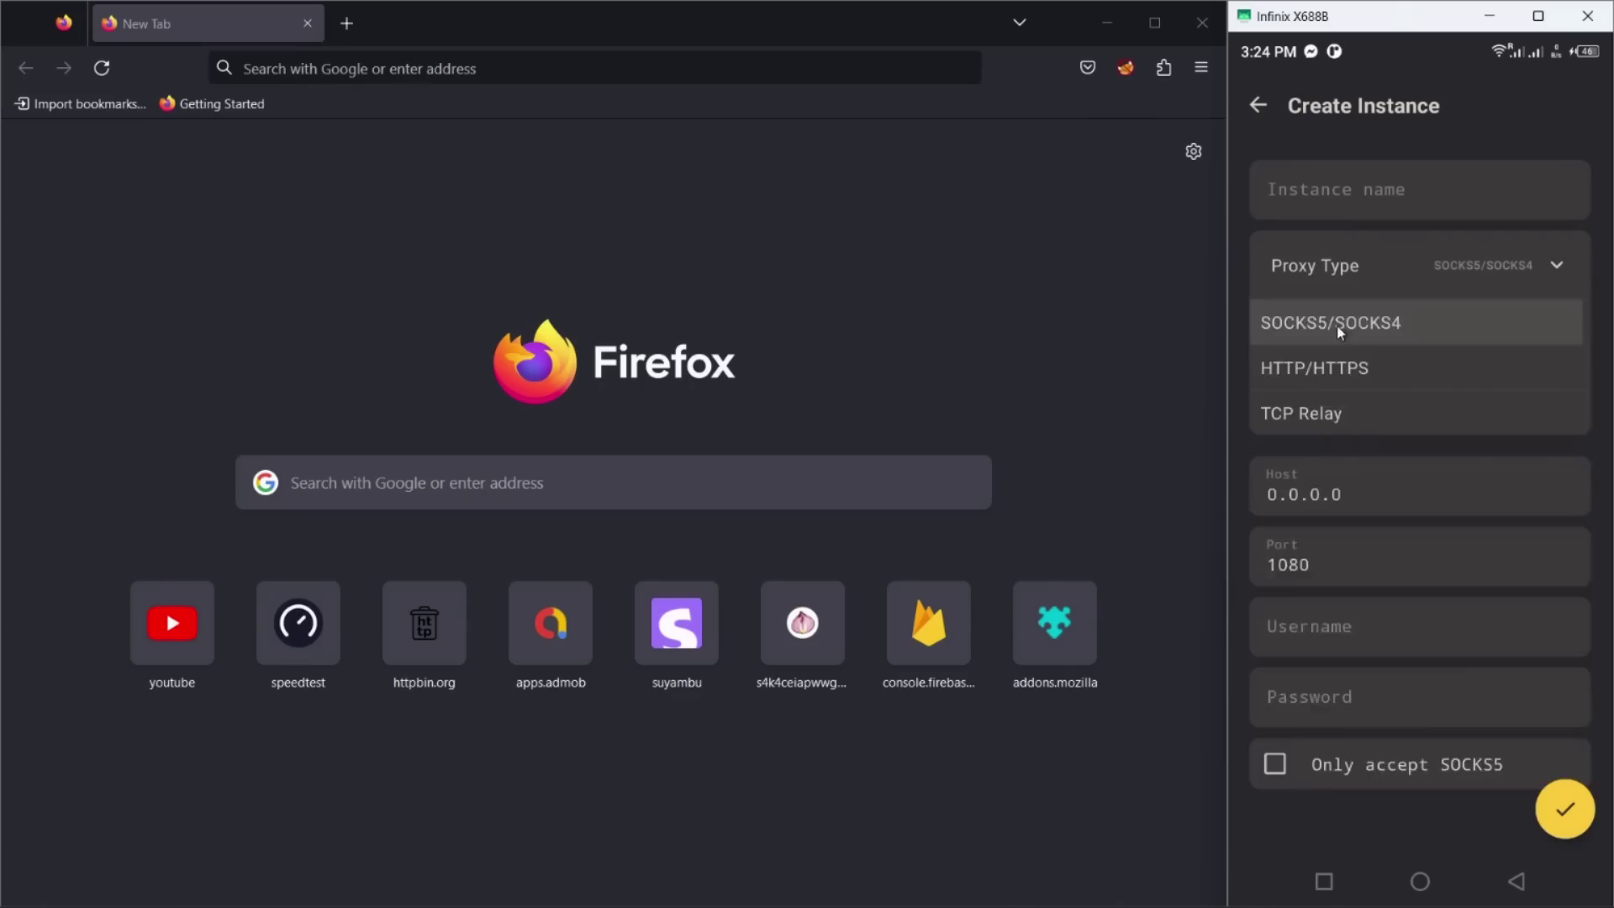
click(1370, 270)
click(1343, 374)
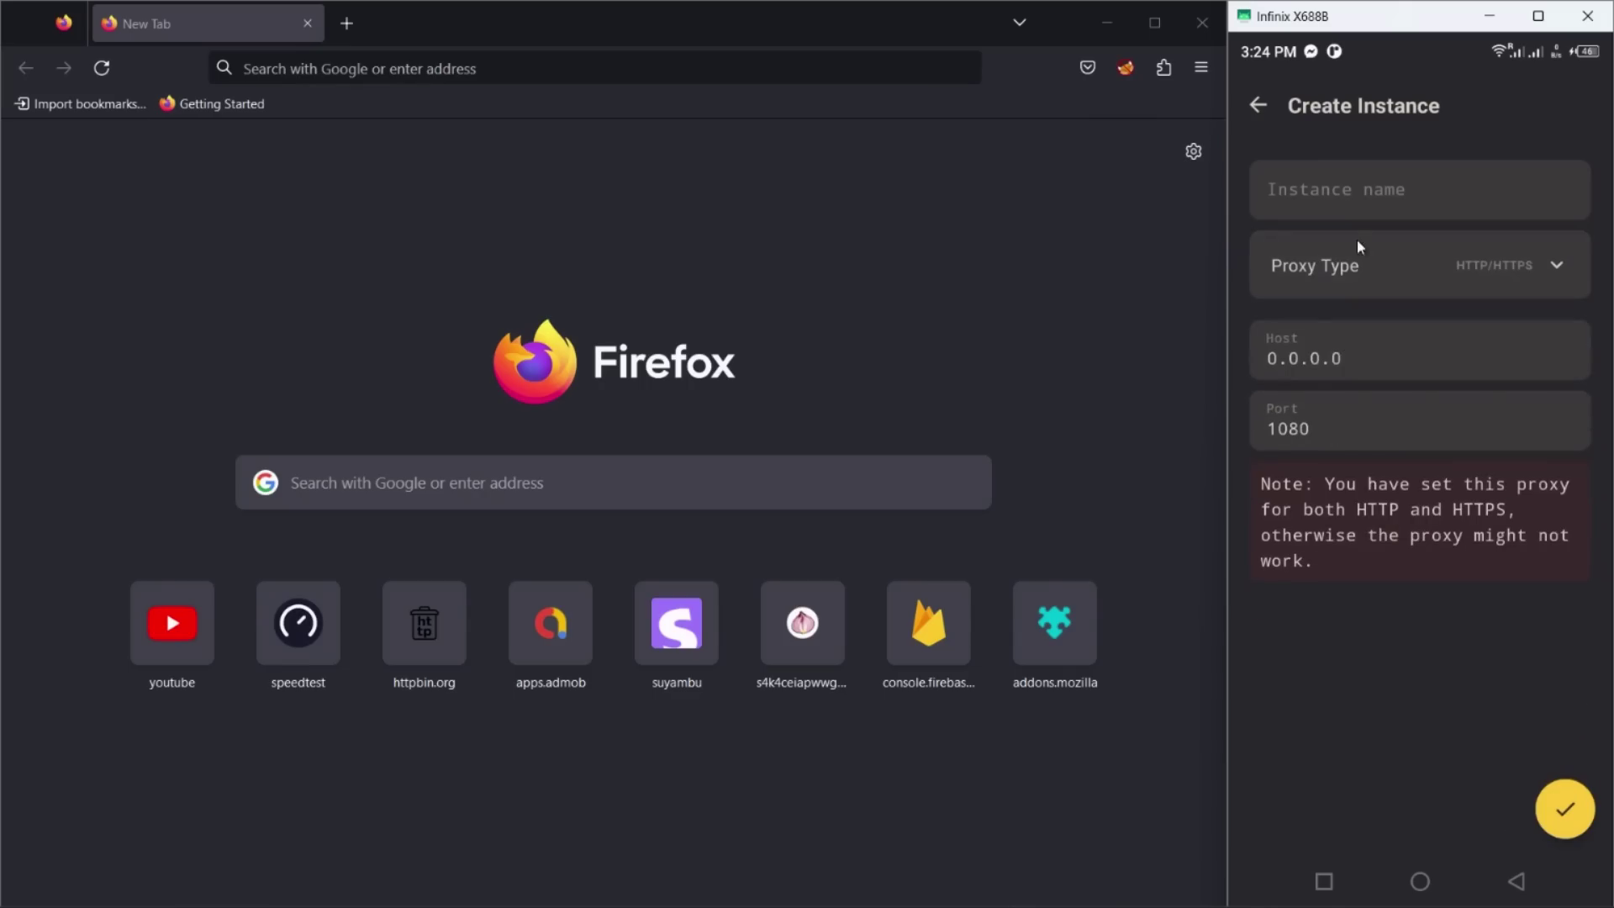
click(1360, 264)
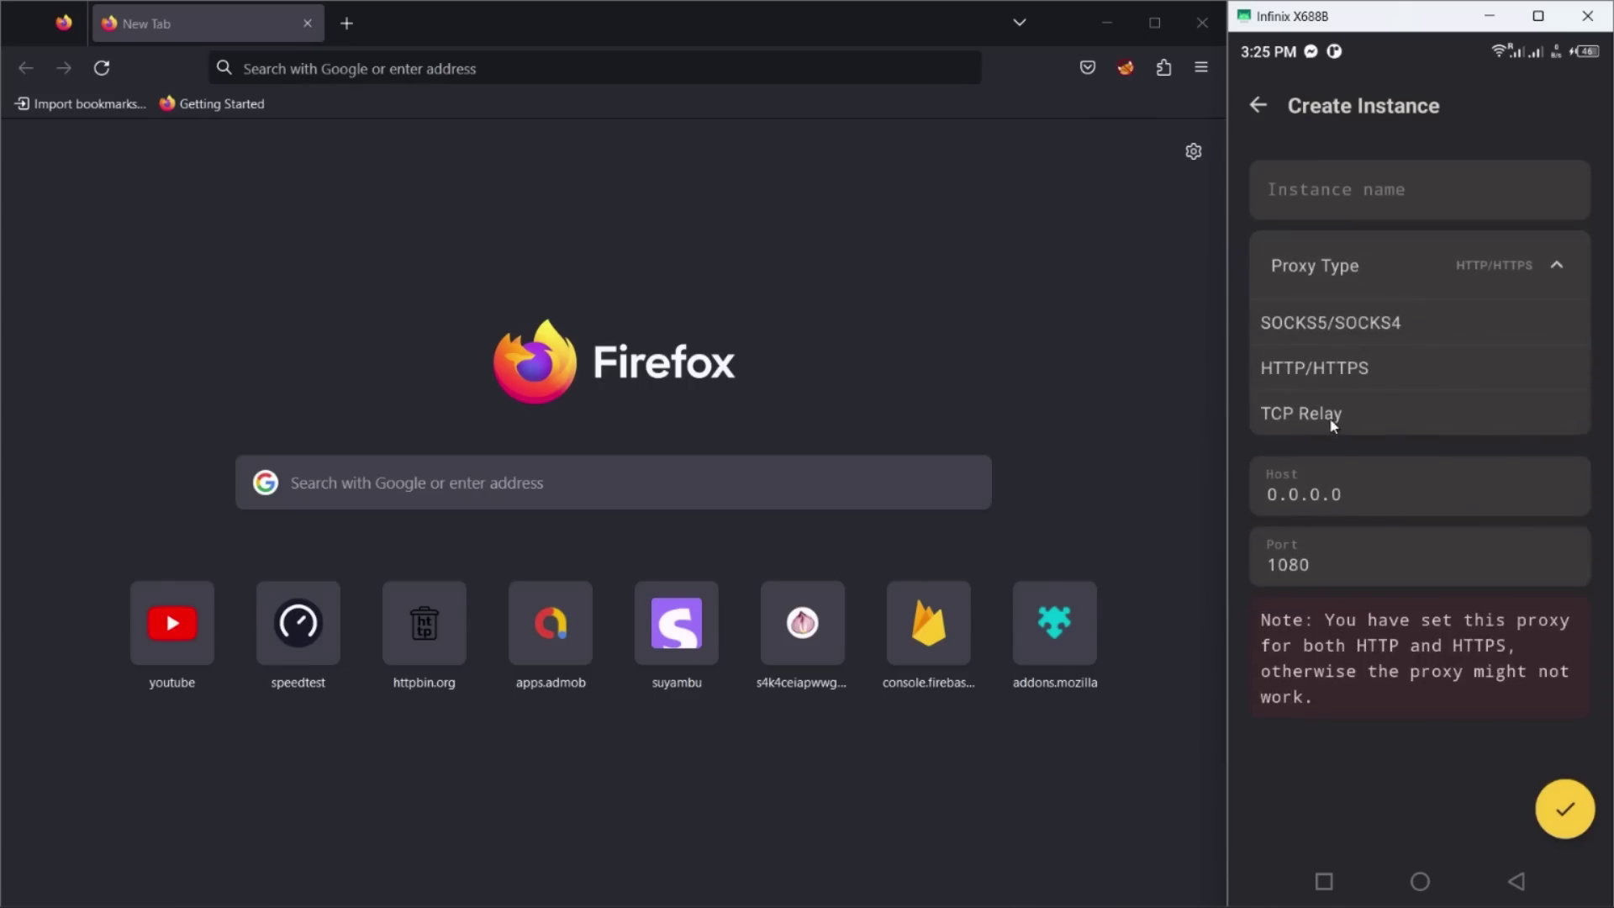
click(1331, 424)
click(1367, 255)
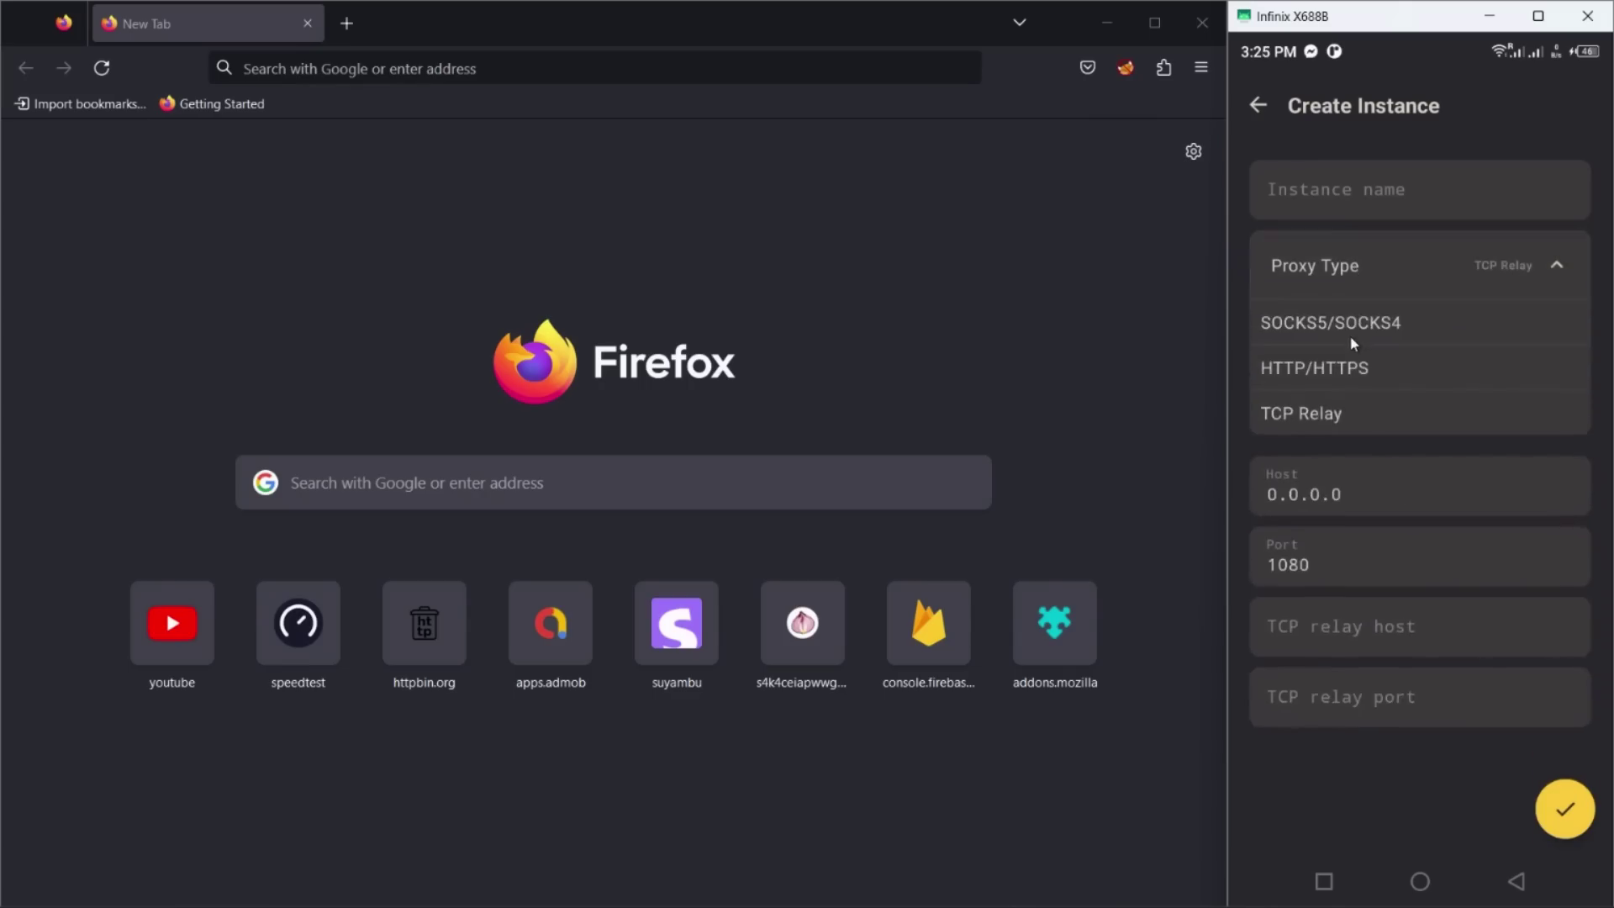
click(1351, 338)
Step: Name the instance 'Socks Proxy' and enter a login username and password
click(1332, 199)
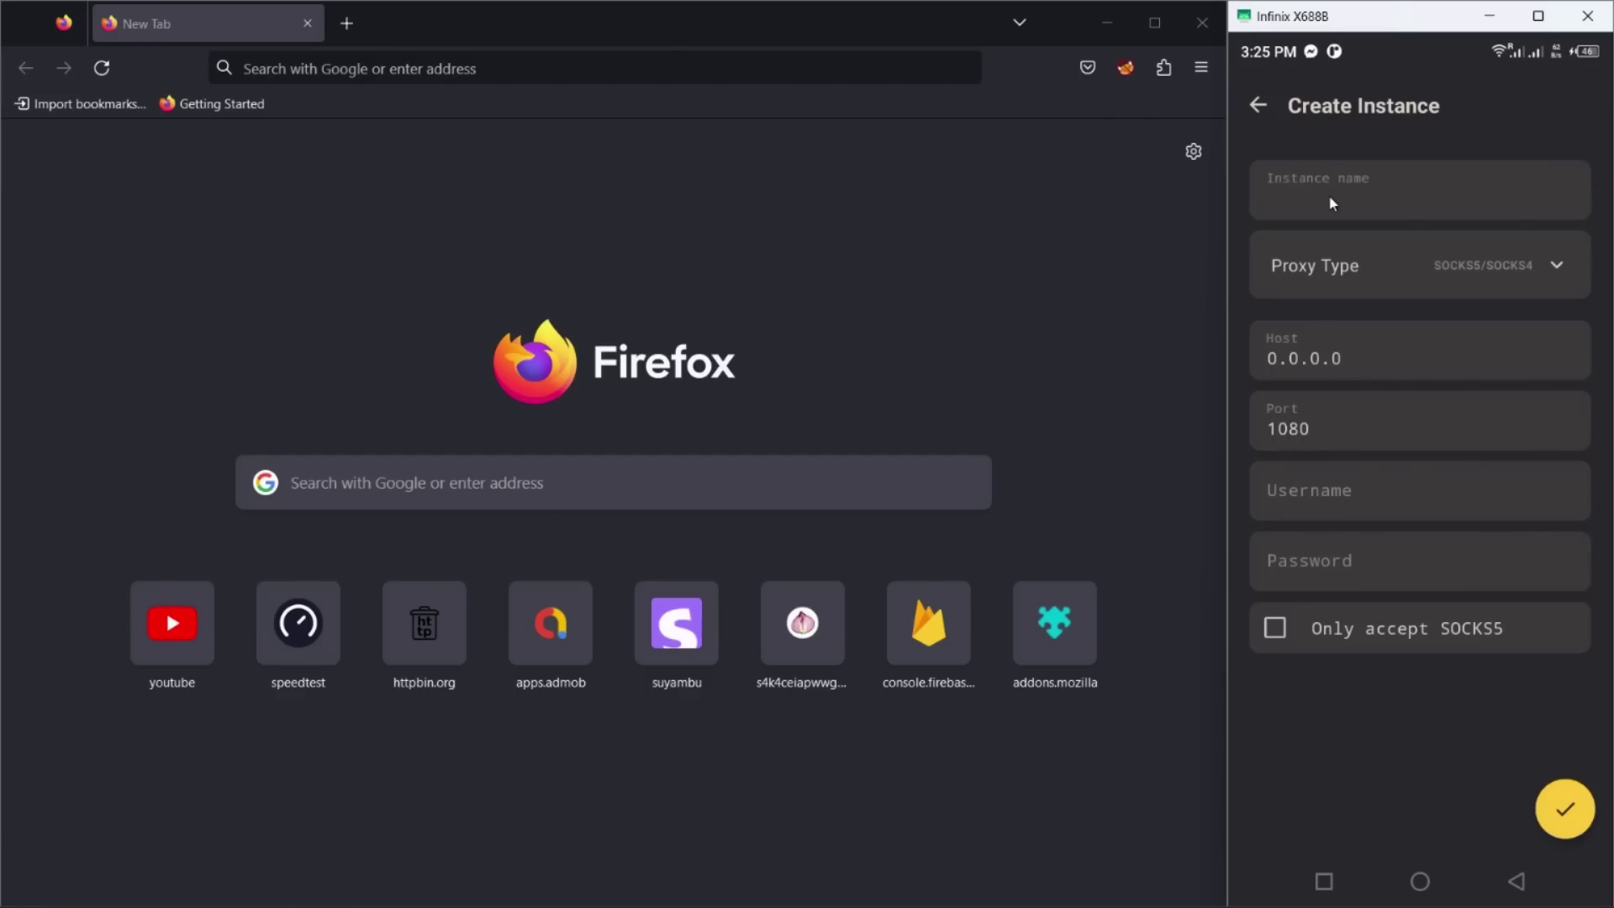
text(Socks)
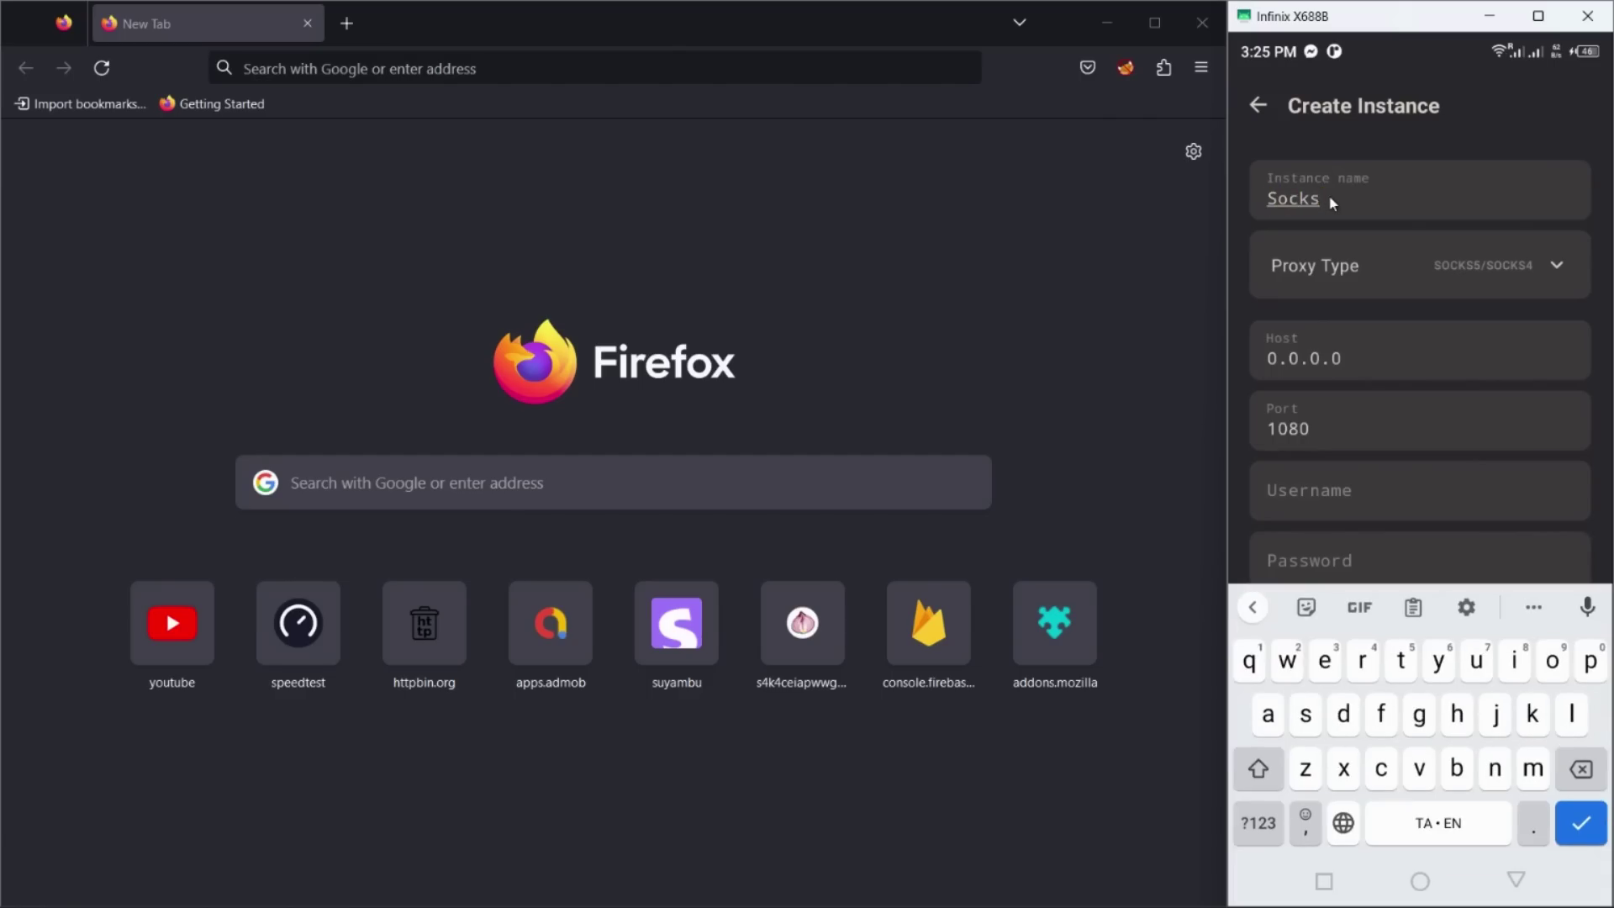
text( Proxy)
click(1359, 497)
text(user)
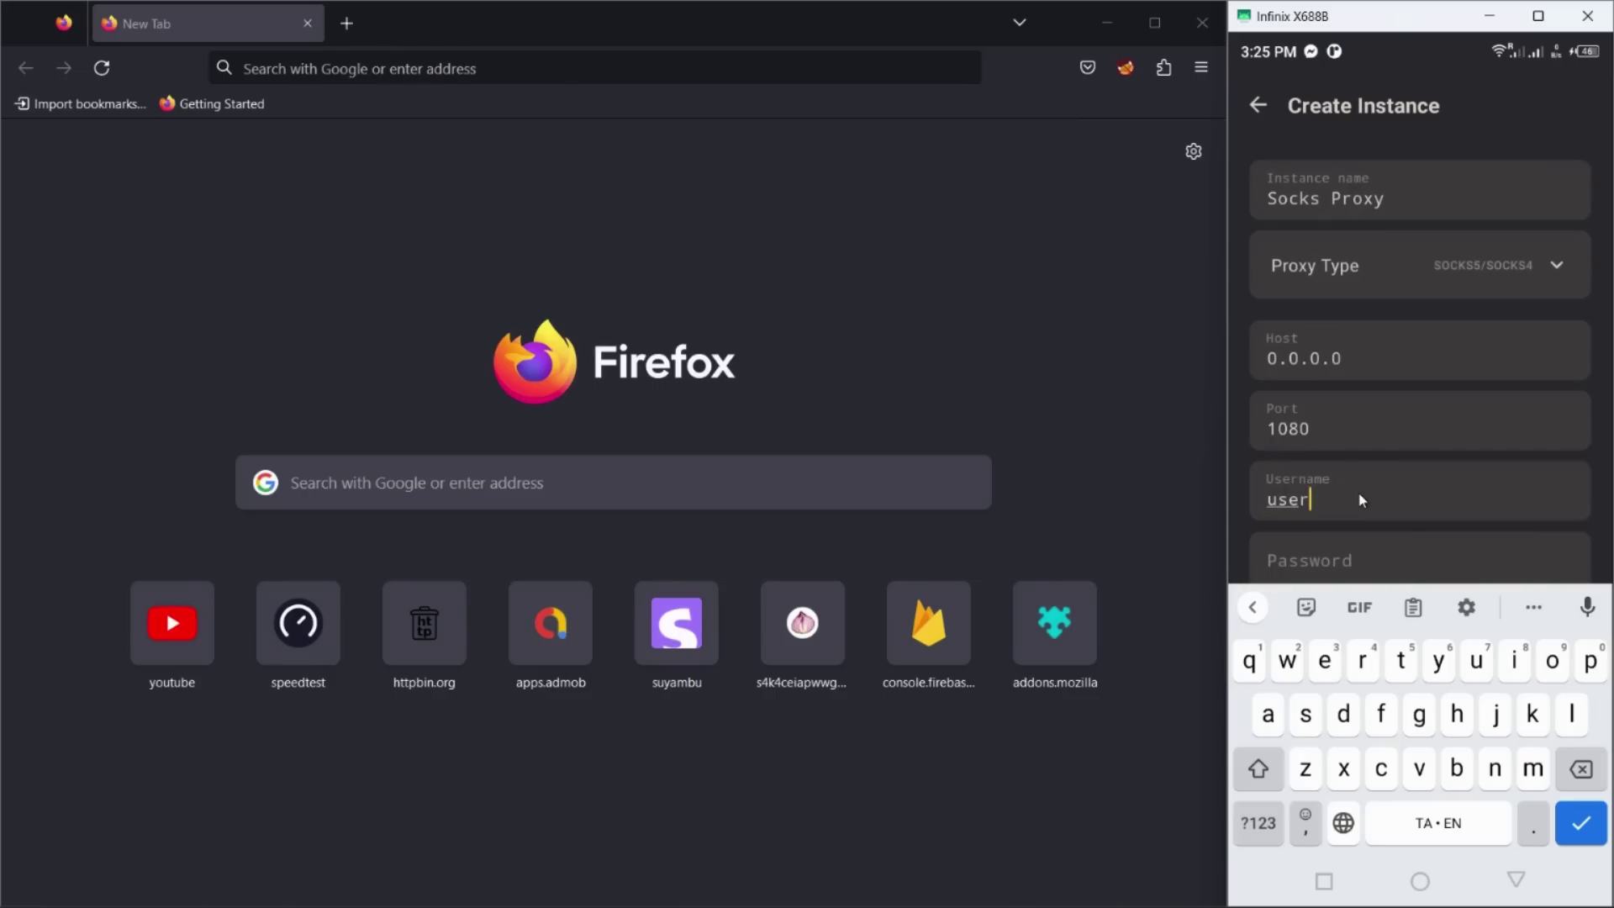
key(BackSpace)
click(1366, 580)
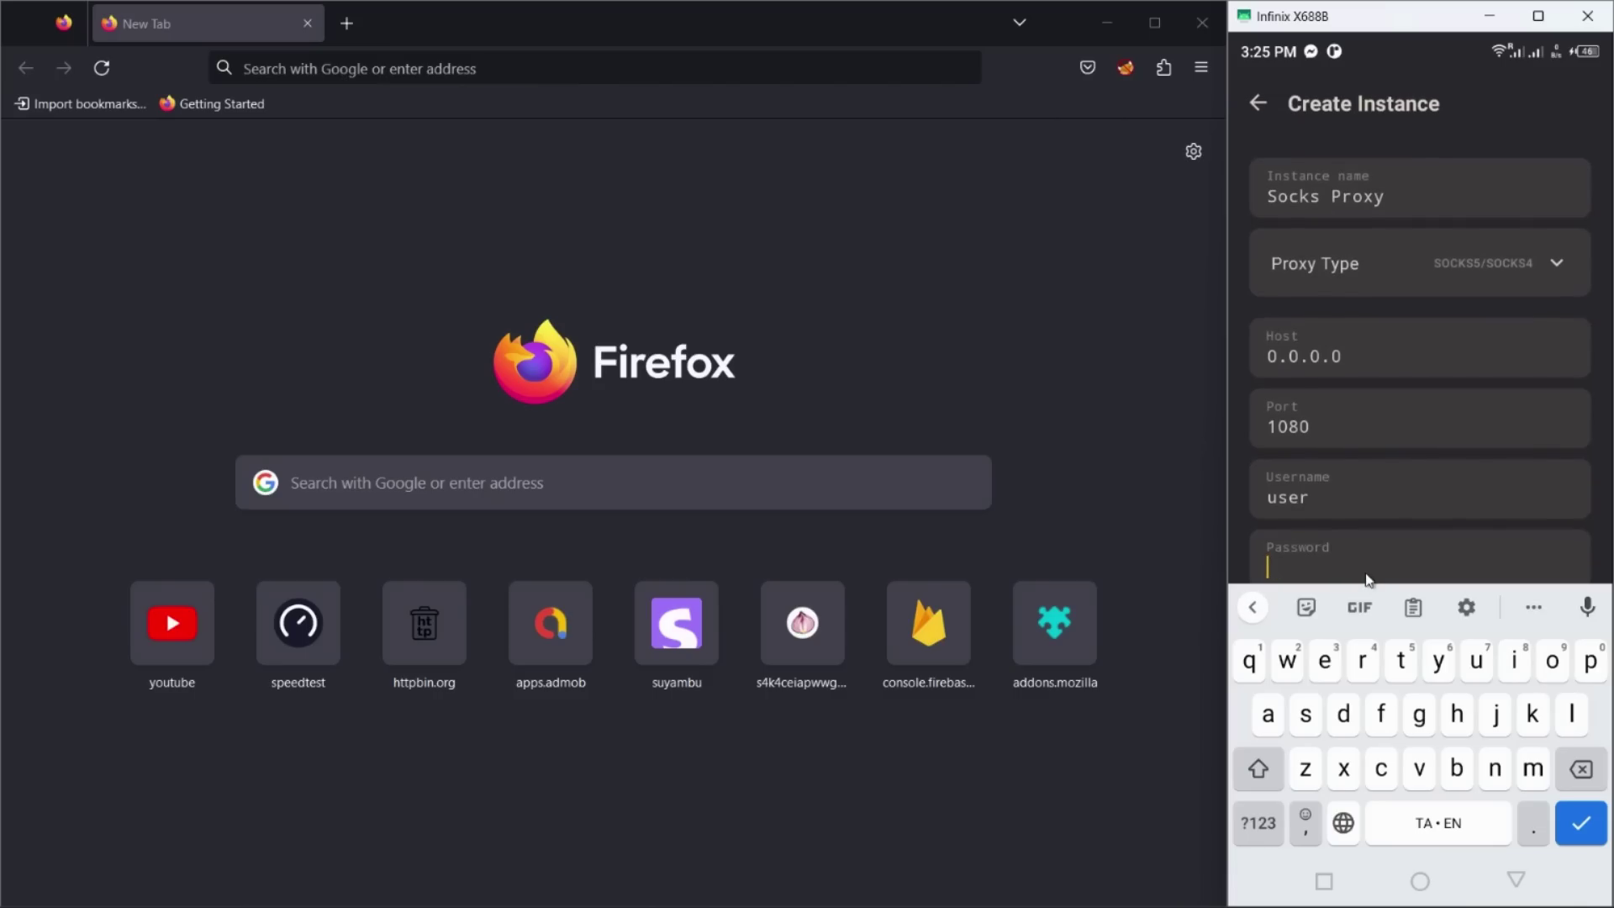
text(pass)
click(1574, 825)
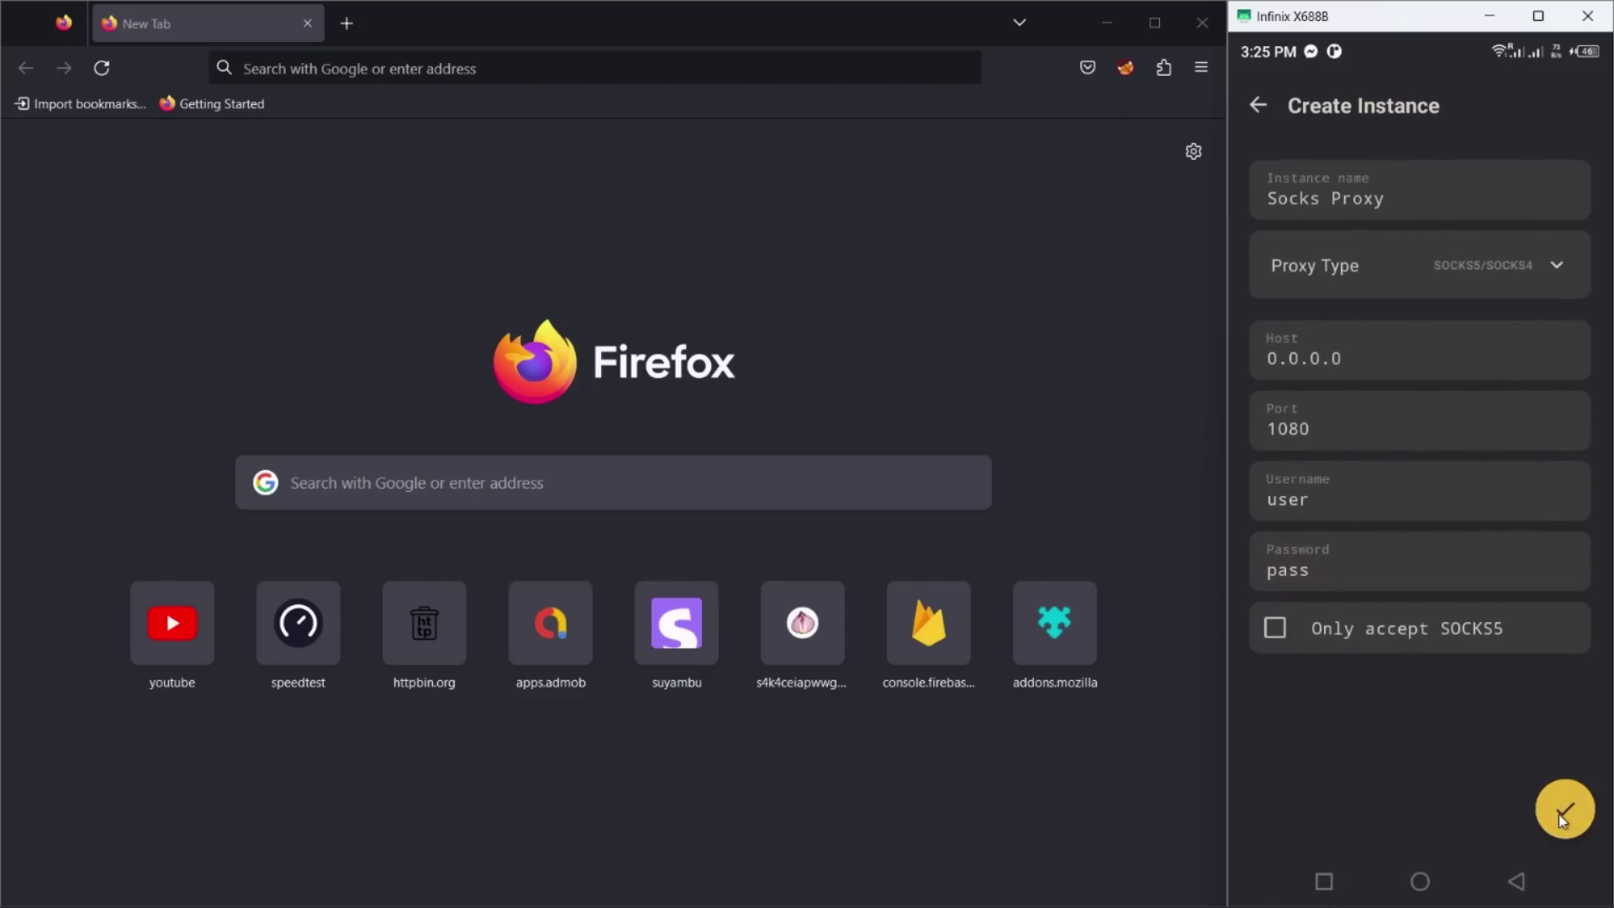
Step: Save the Socks Proxy instance, open FoxyProxy Options in Firefox, and start the instance
click(1563, 812)
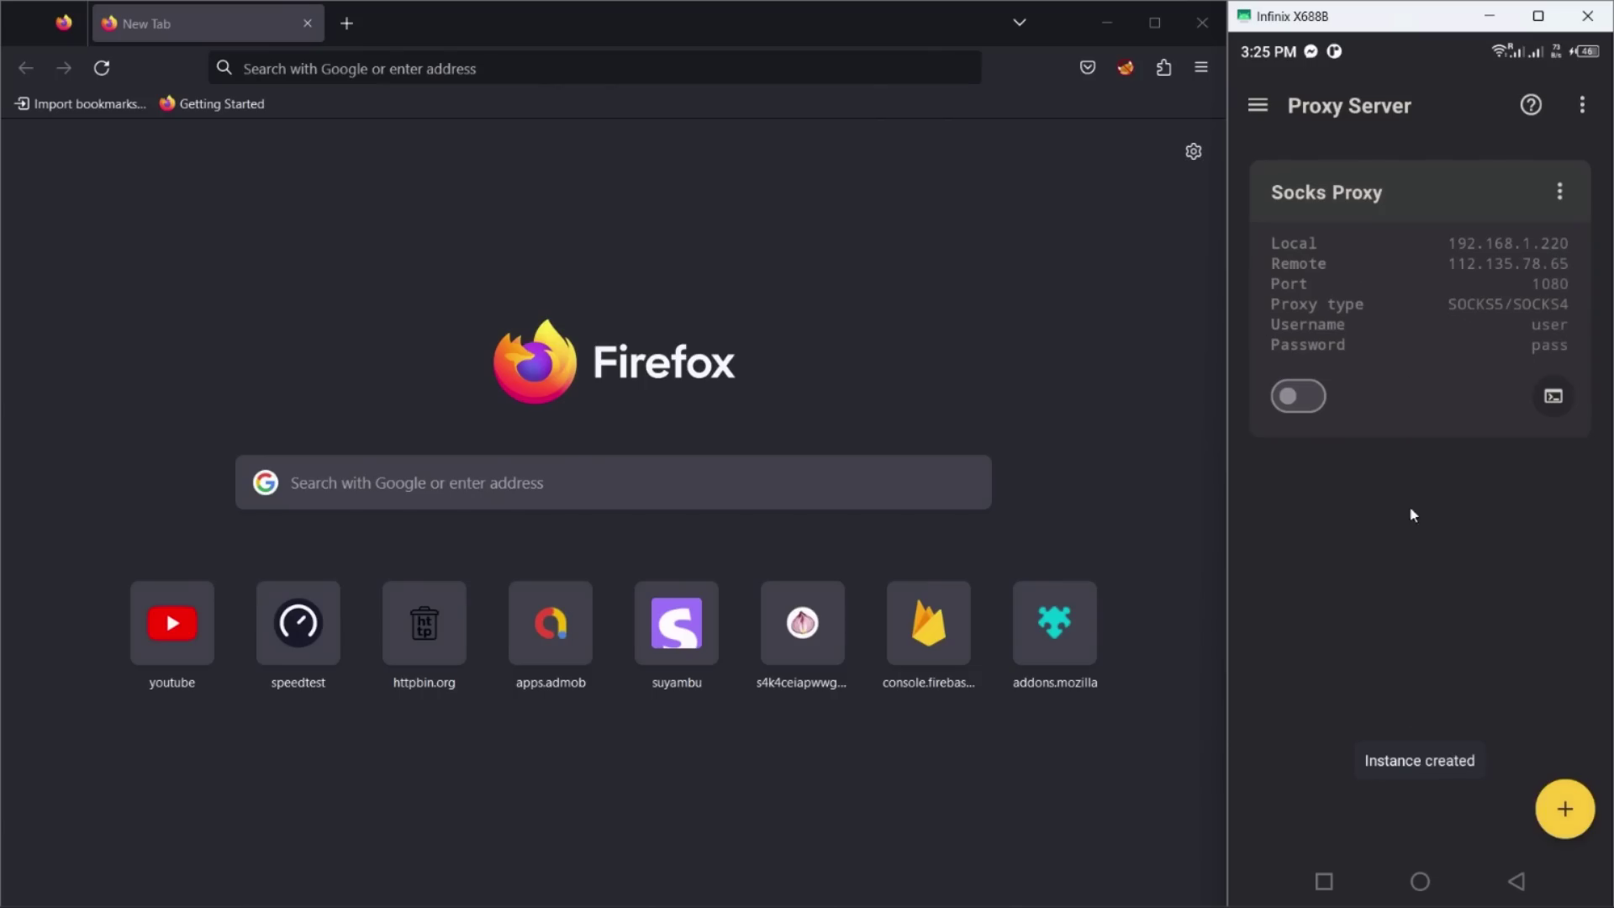
click(1125, 68)
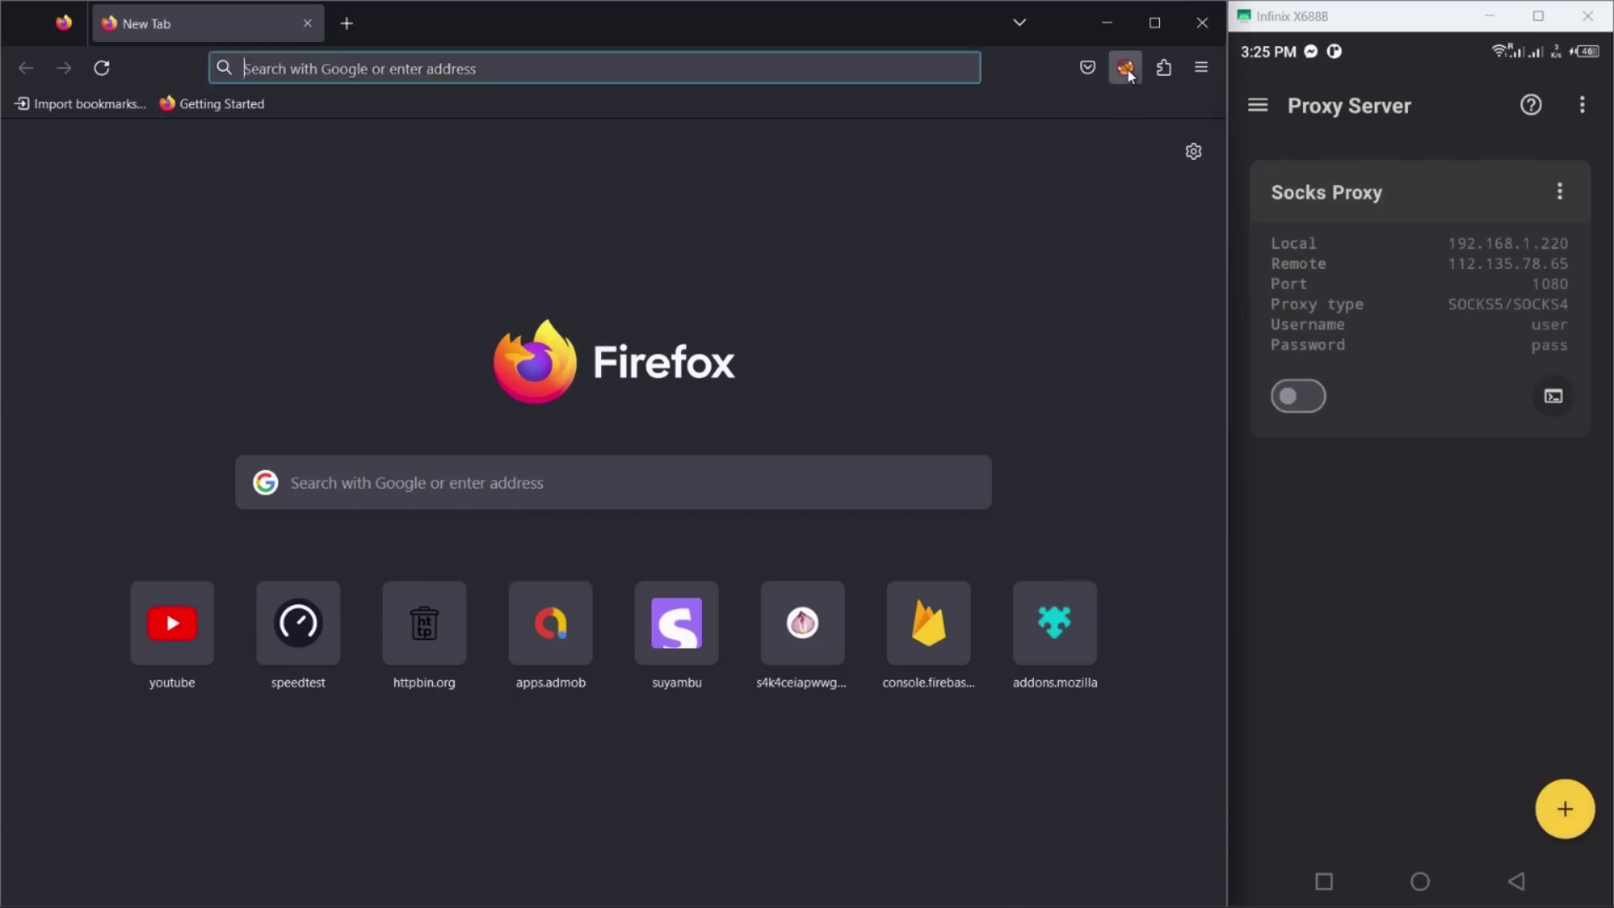
click(874, 244)
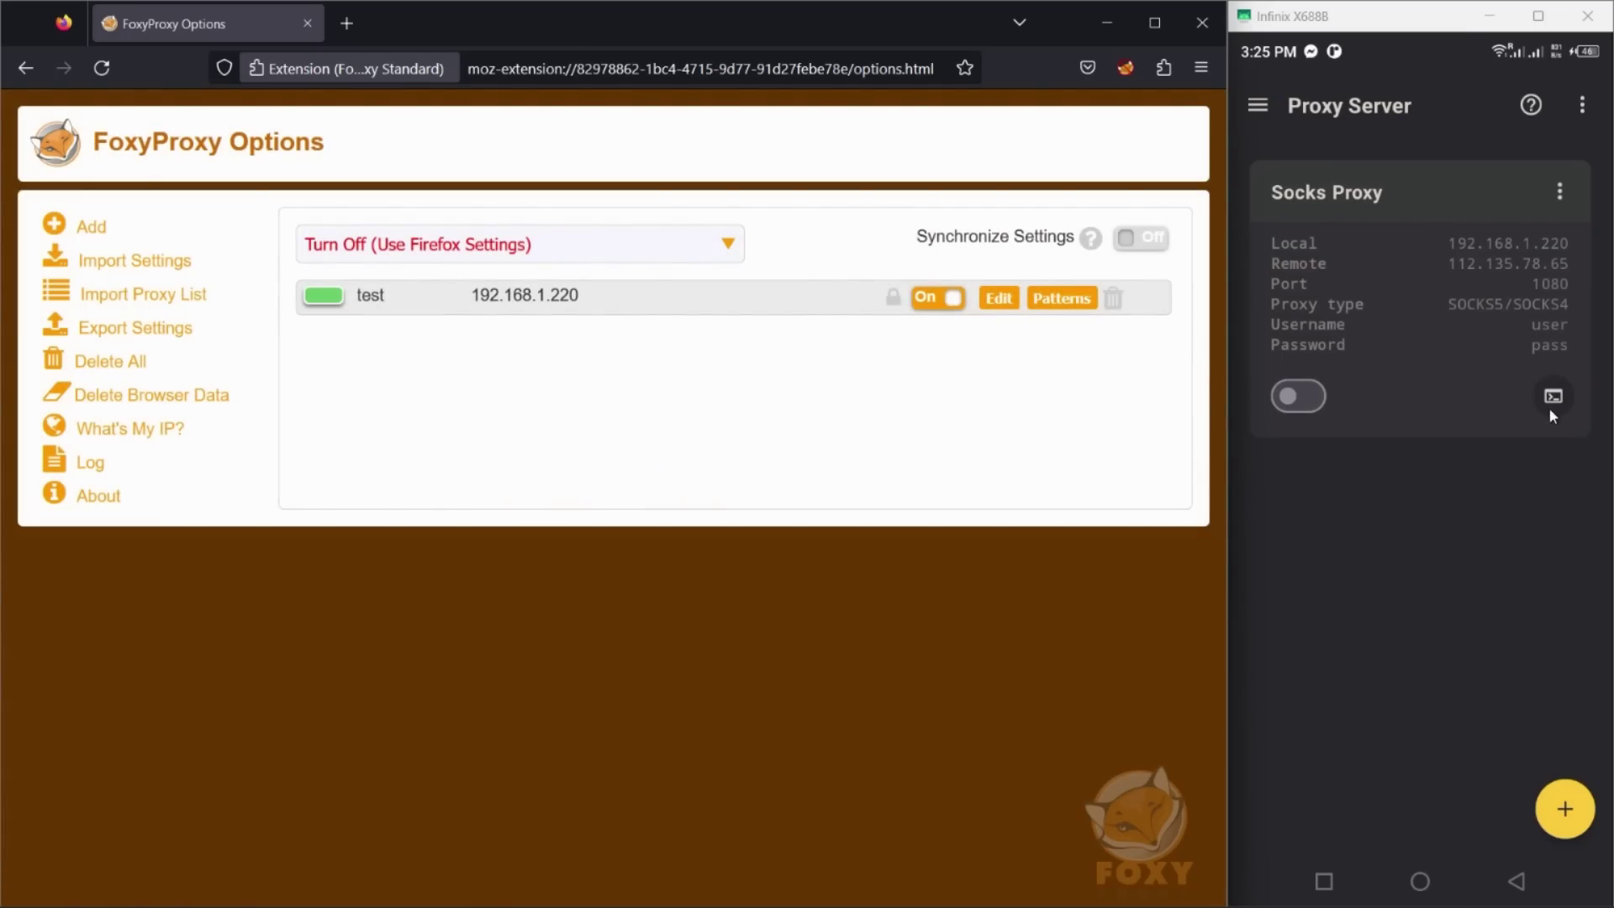
click(1296, 399)
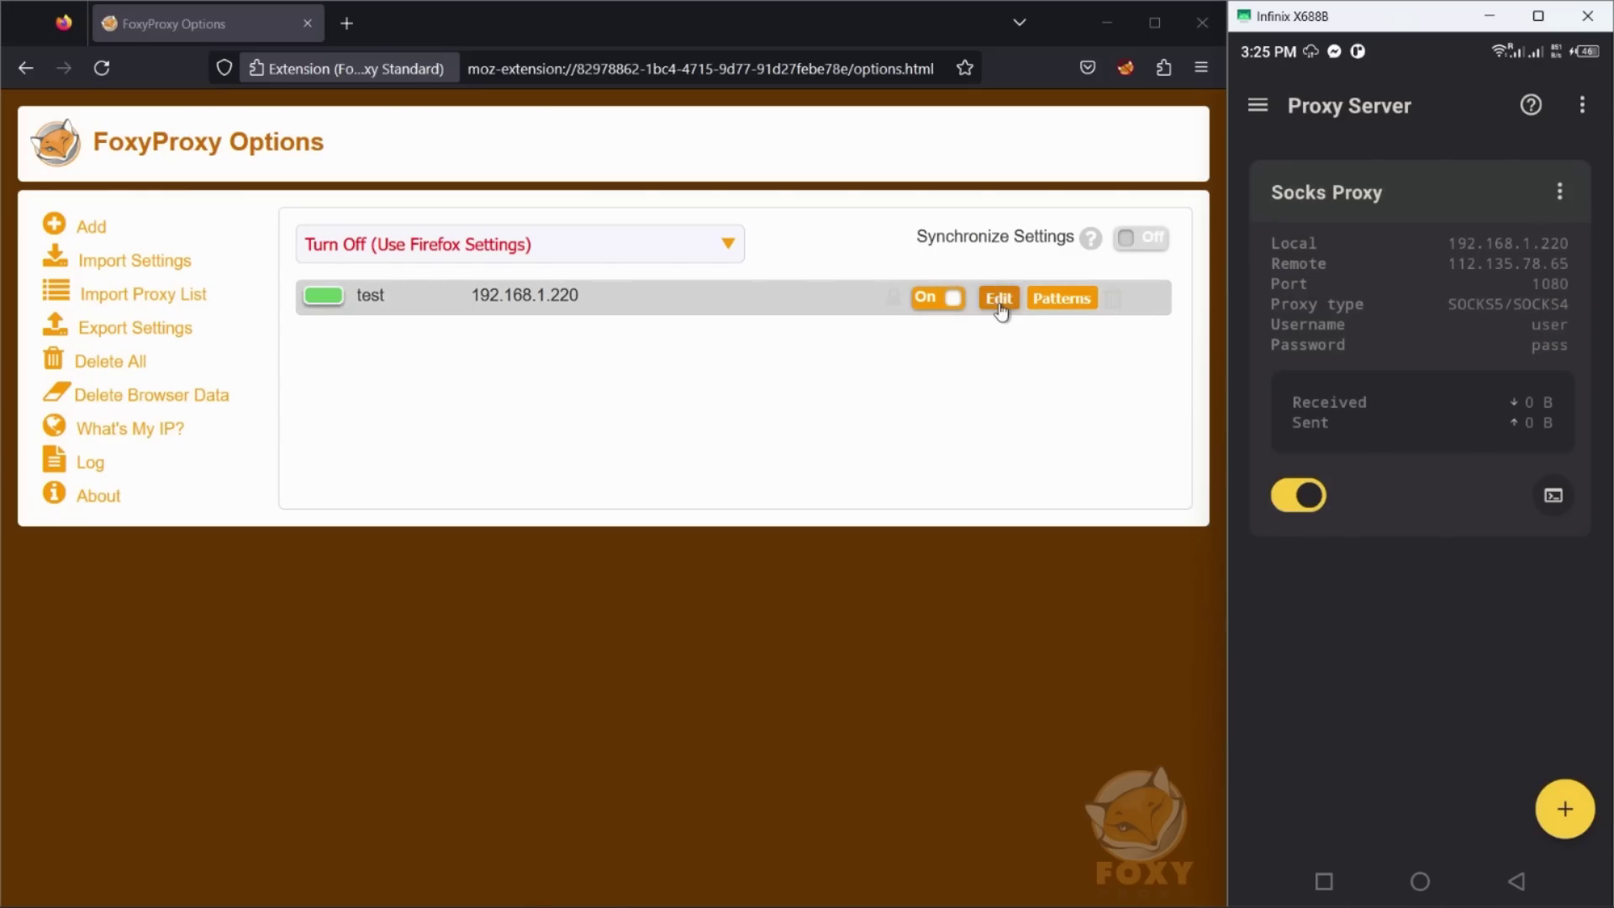
Step: Edit FoxyProxy's test proxy to host 192.168.1.220, port 1080, with username and password
click(999, 300)
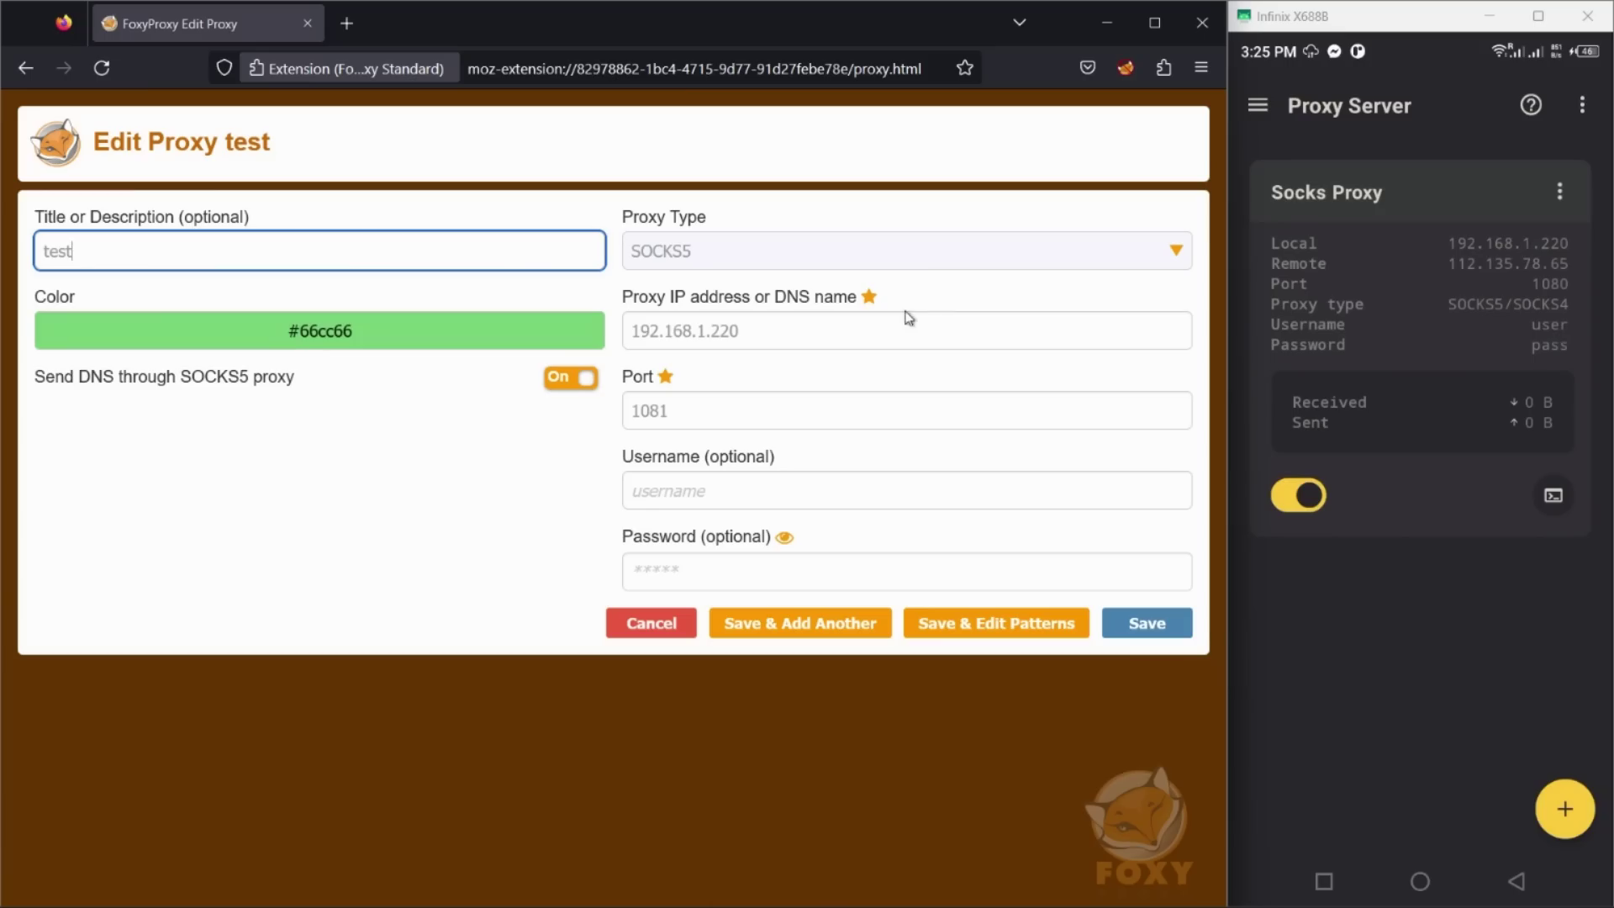
triple_click(683, 332)
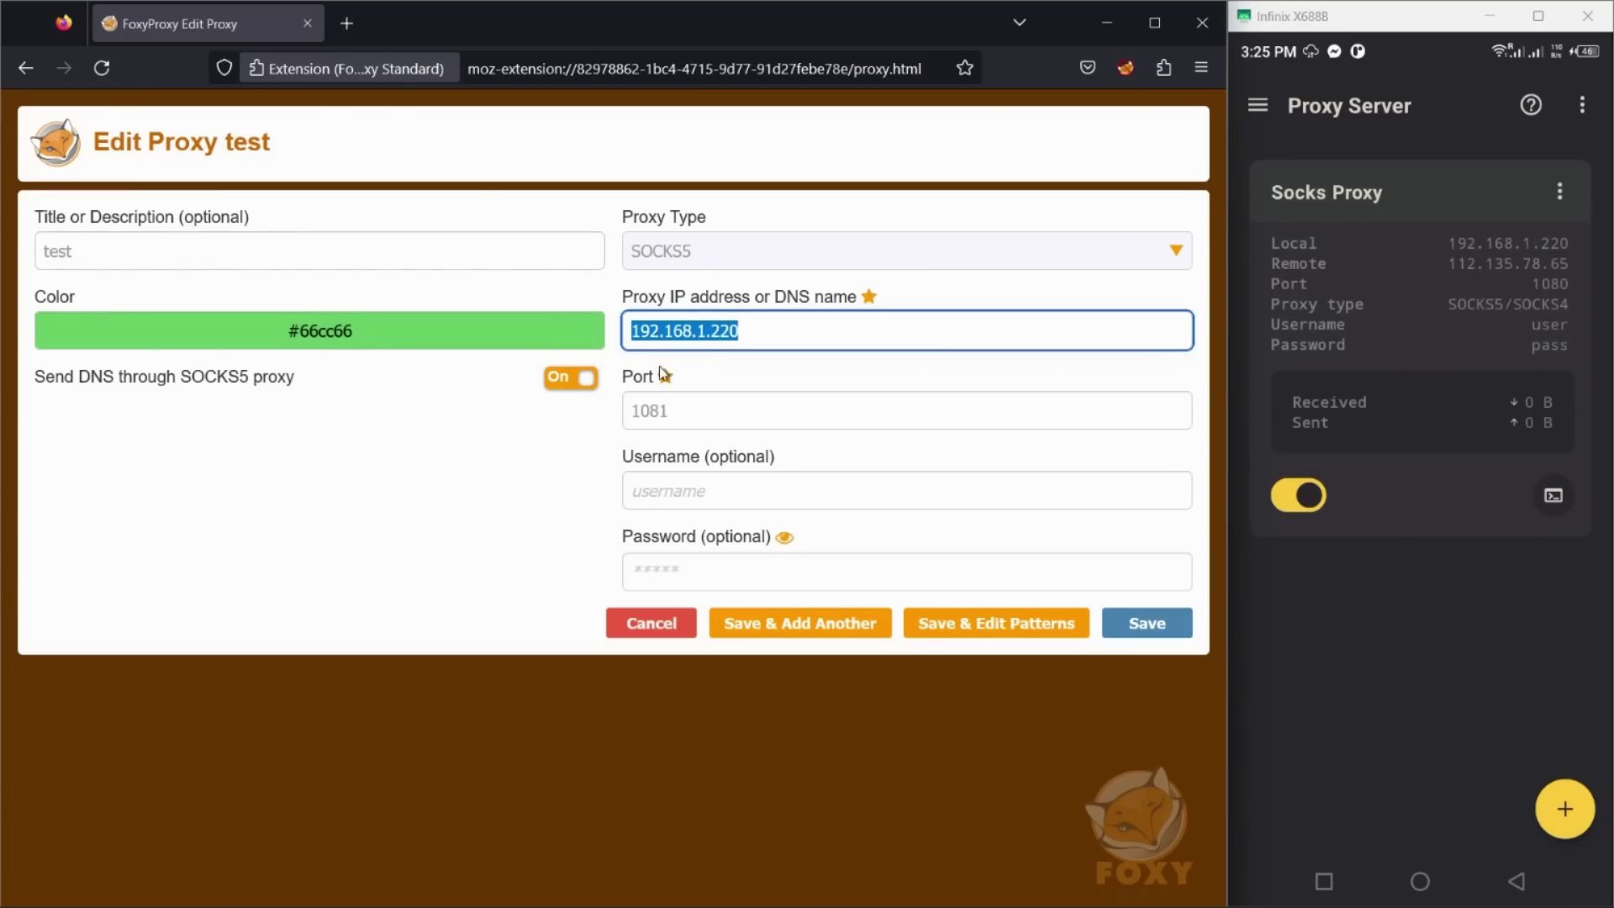
text(192)
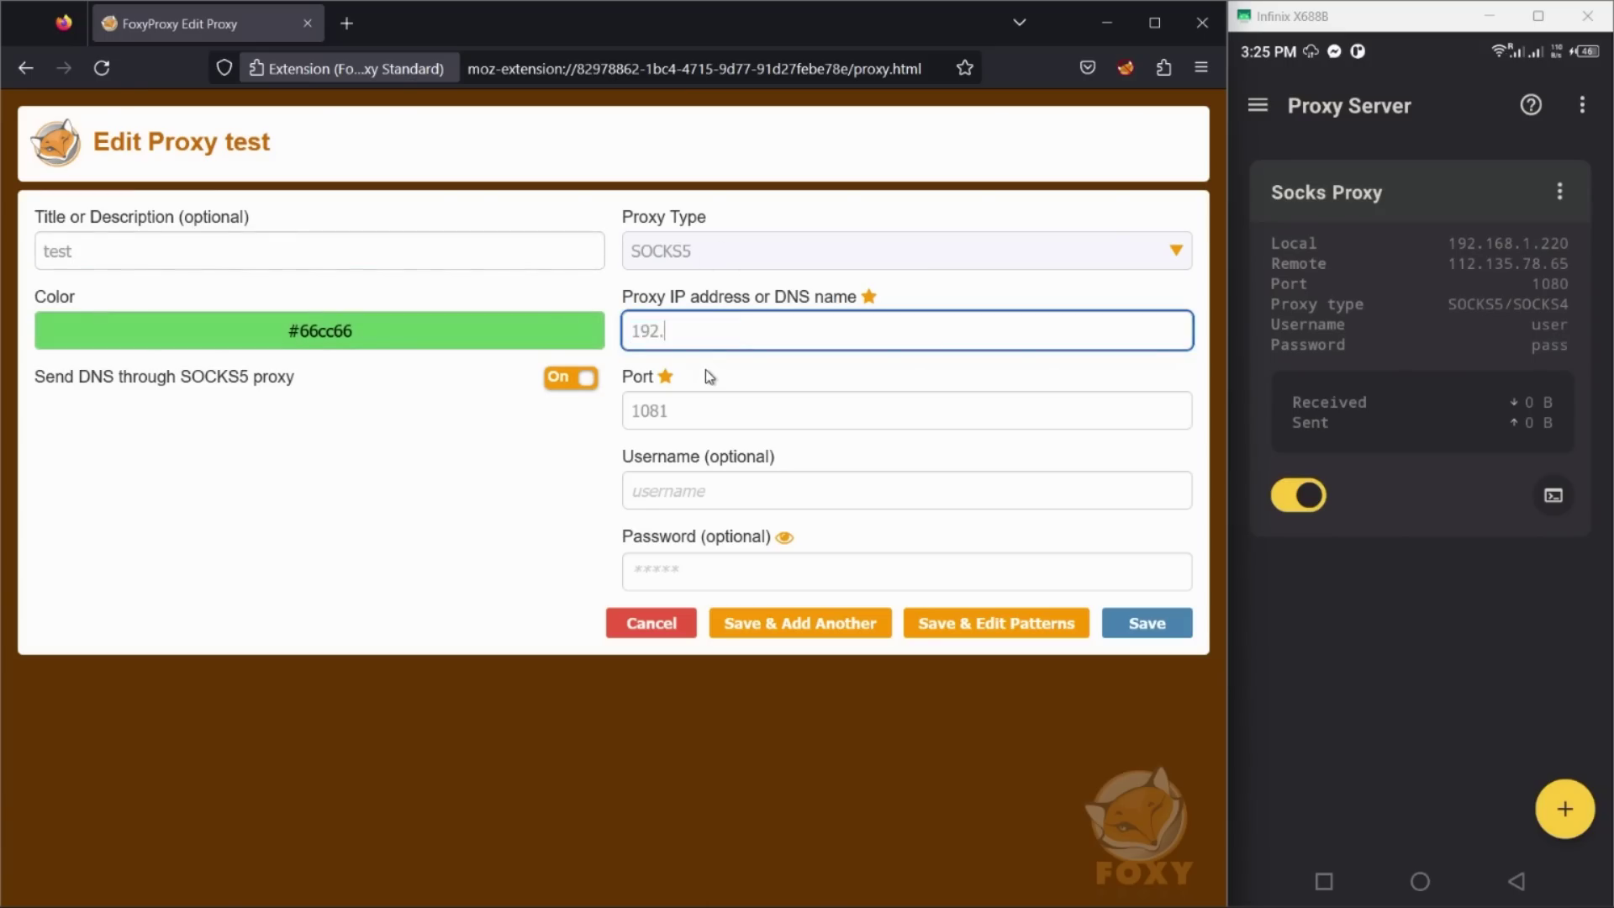
text(.168.1.220)
key(Tab)
text(1080)
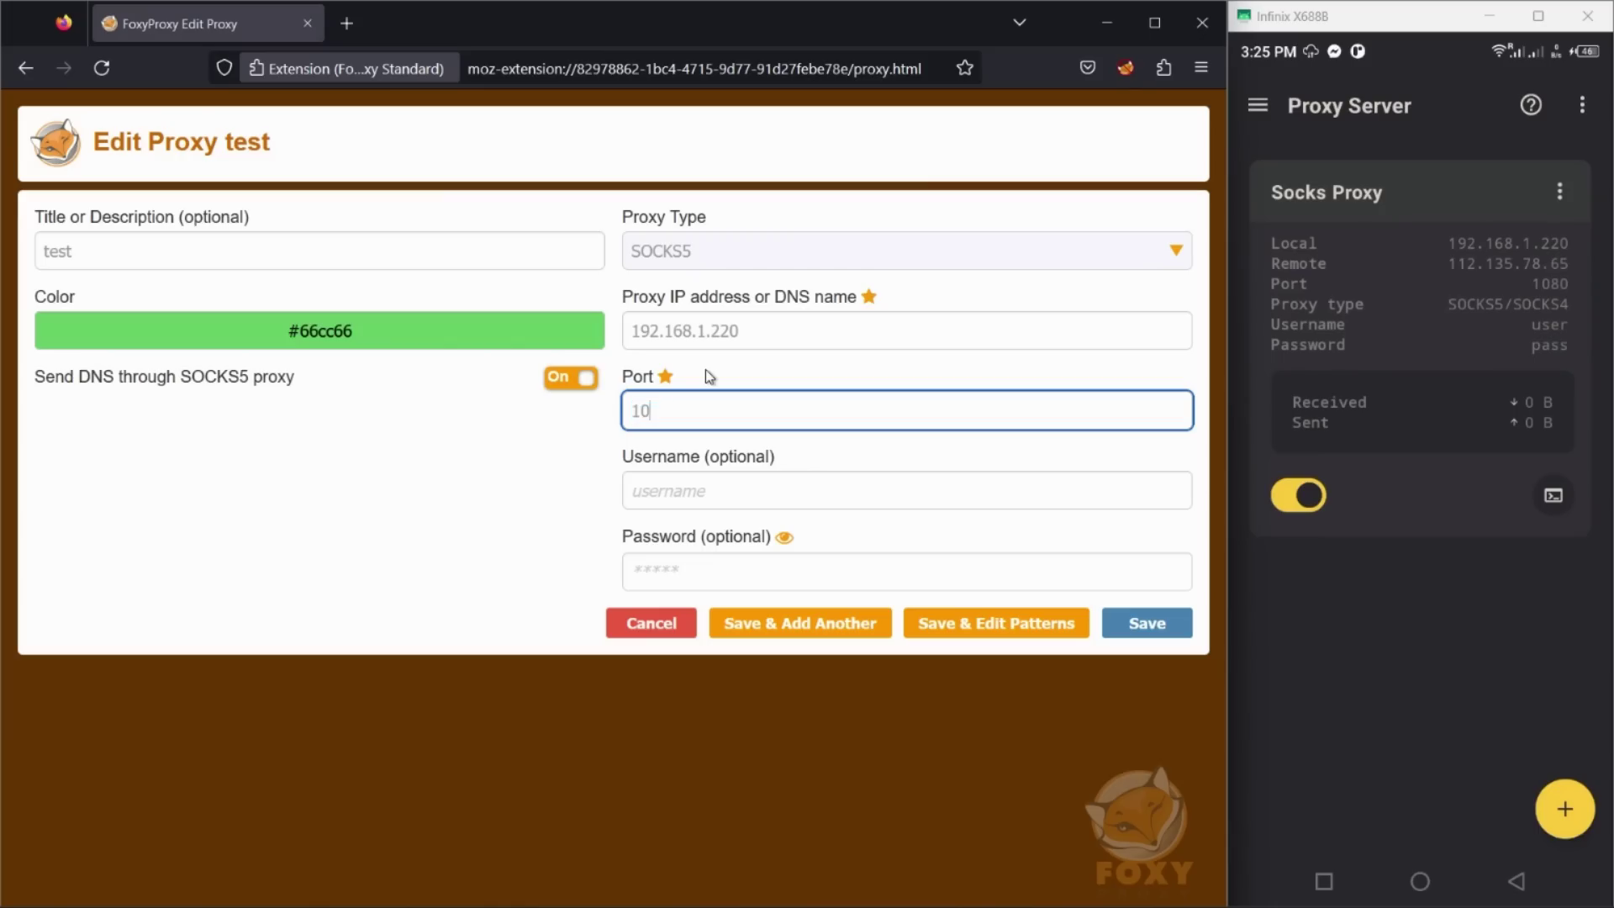
click(687, 482)
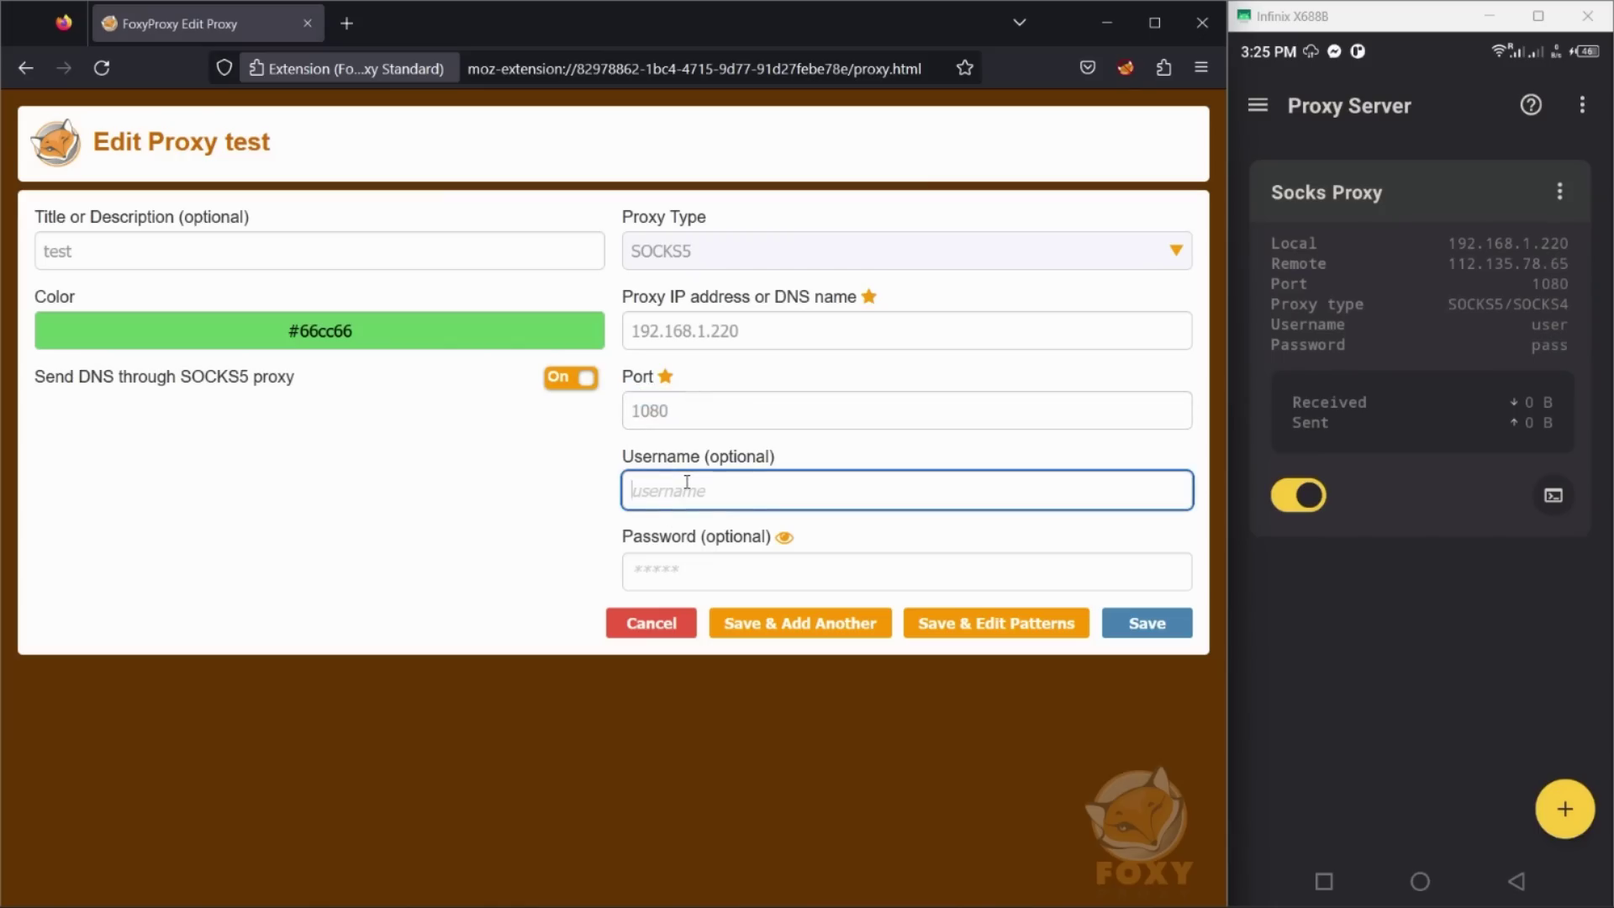
text(user)
click(692, 573)
text(pas)
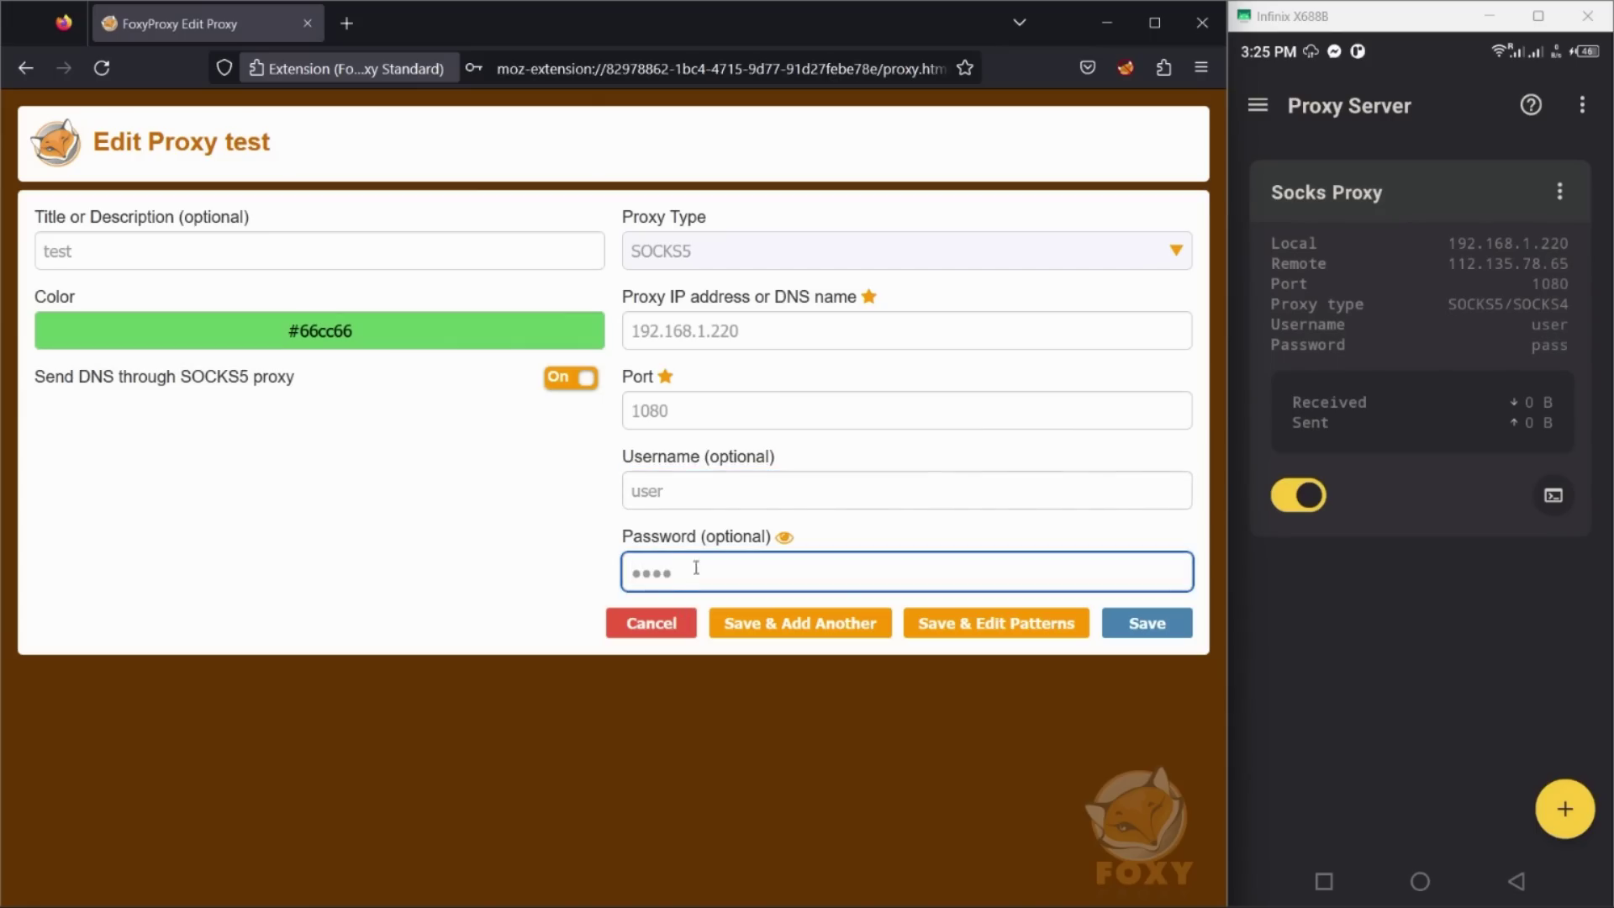
click(1145, 623)
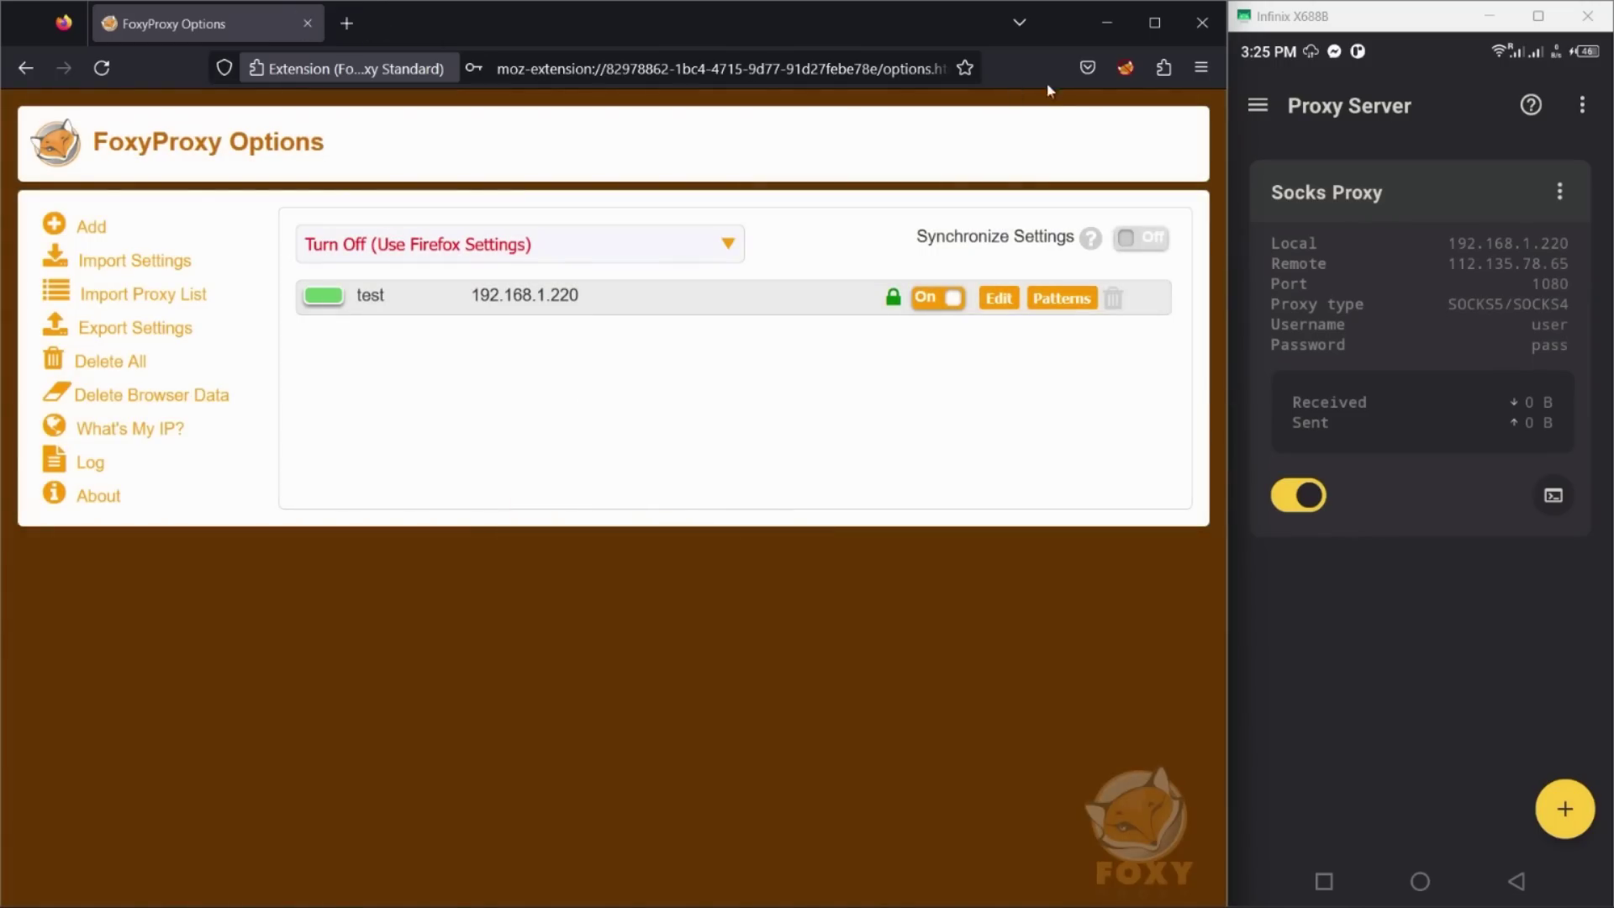
Step: Route Firefox through the test proxy, load google.com, and view the phone proxy's SOCKS5 logs
click(1127, 69)
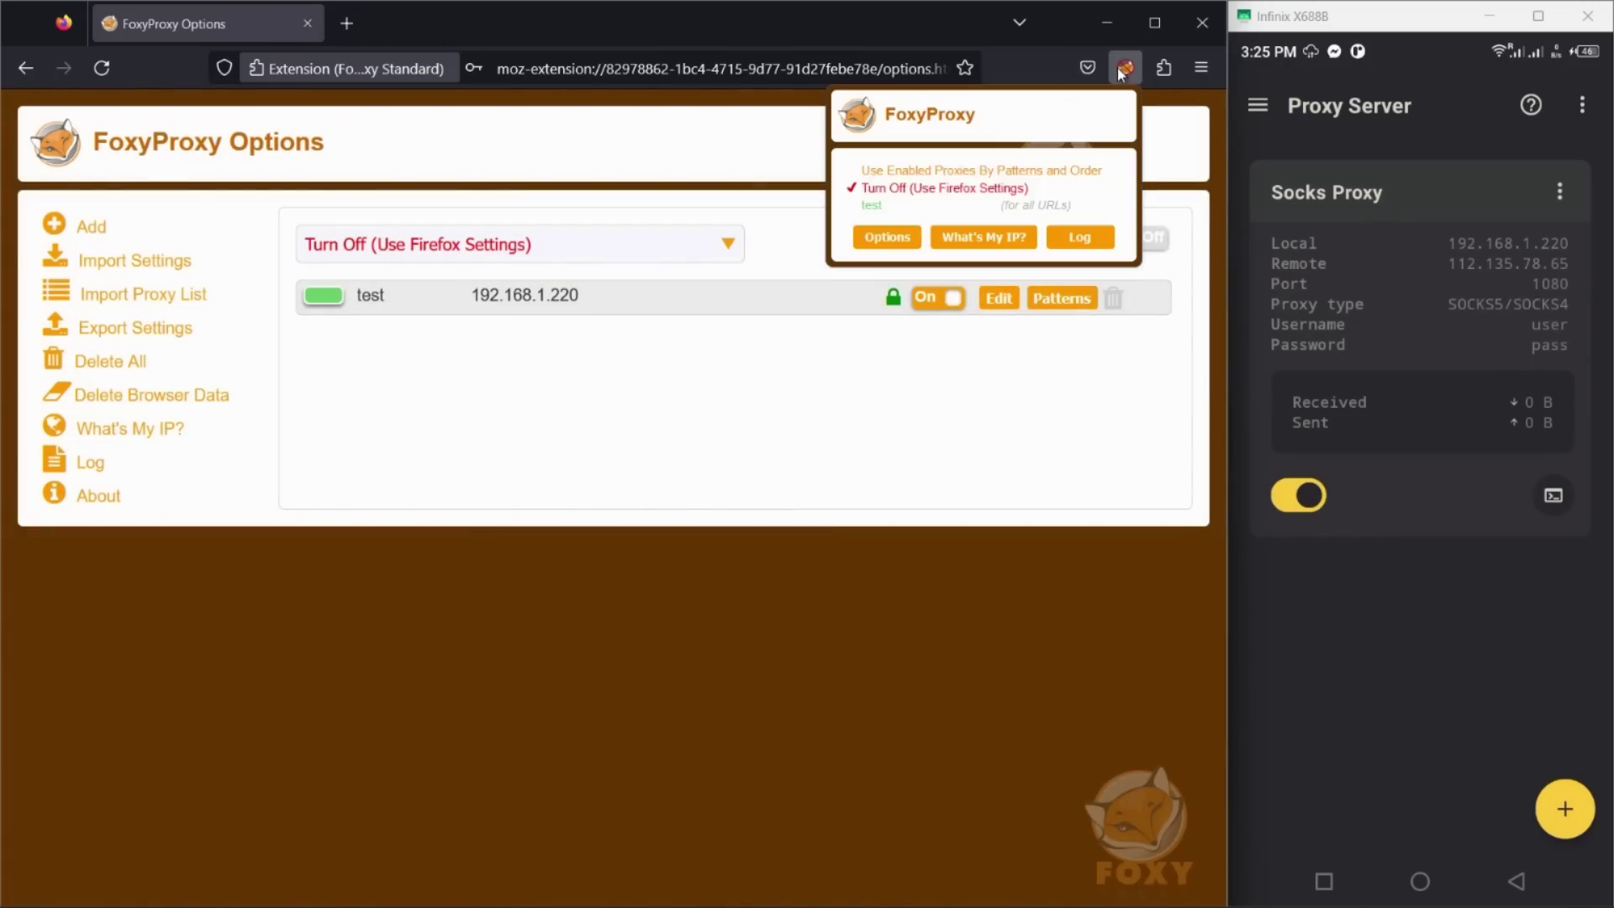
click(872, 206)
click(357, 36)
text(go)
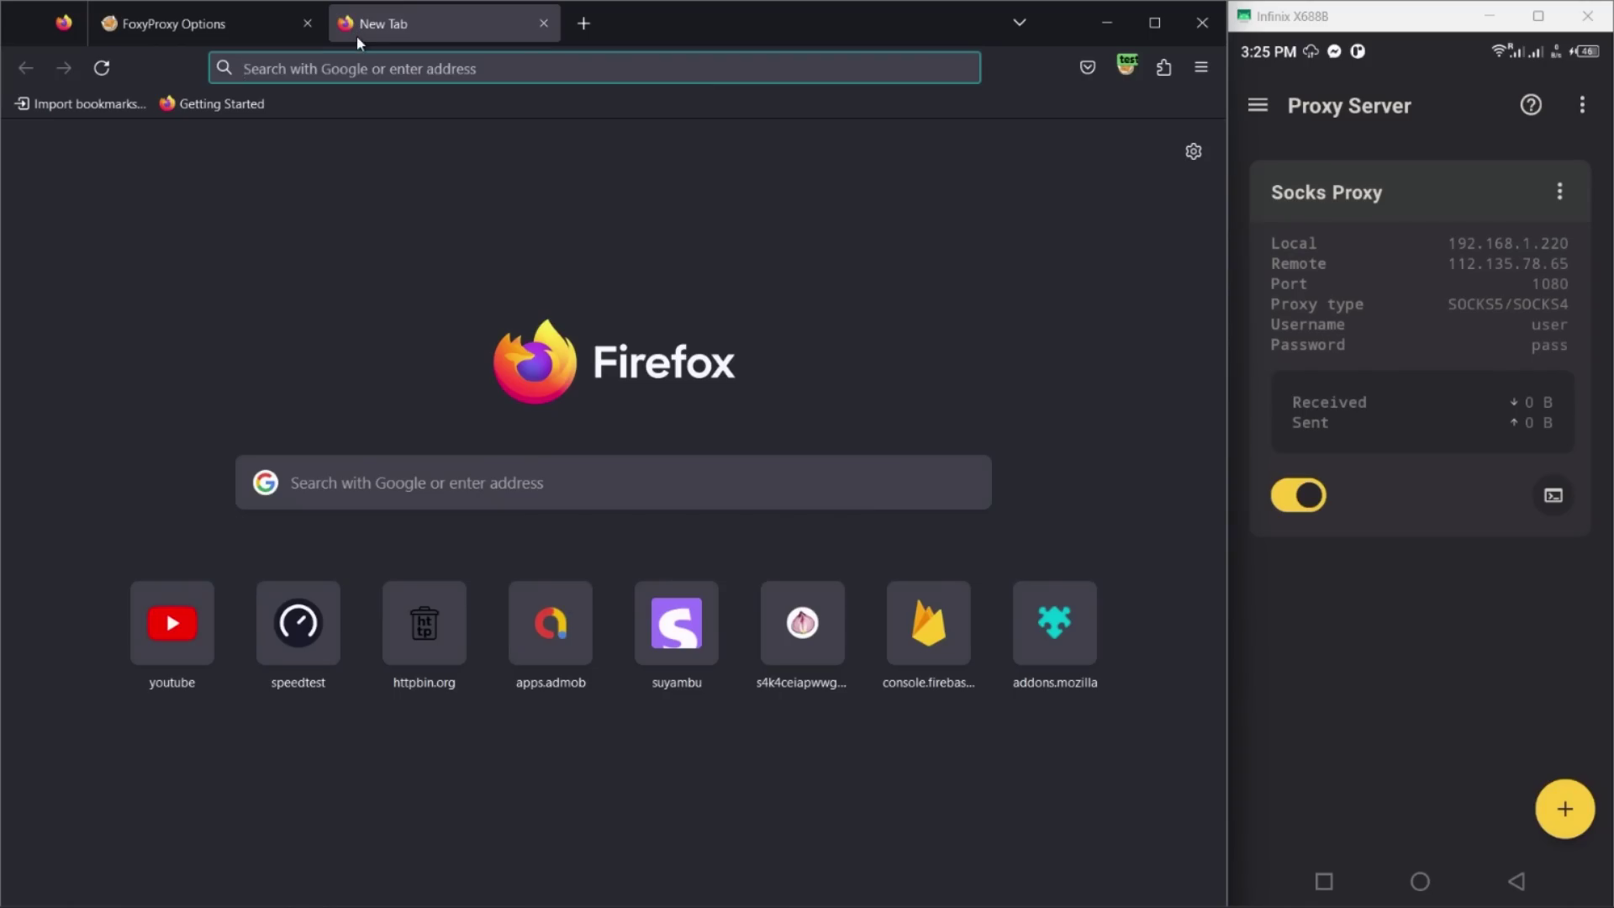
key(Return)
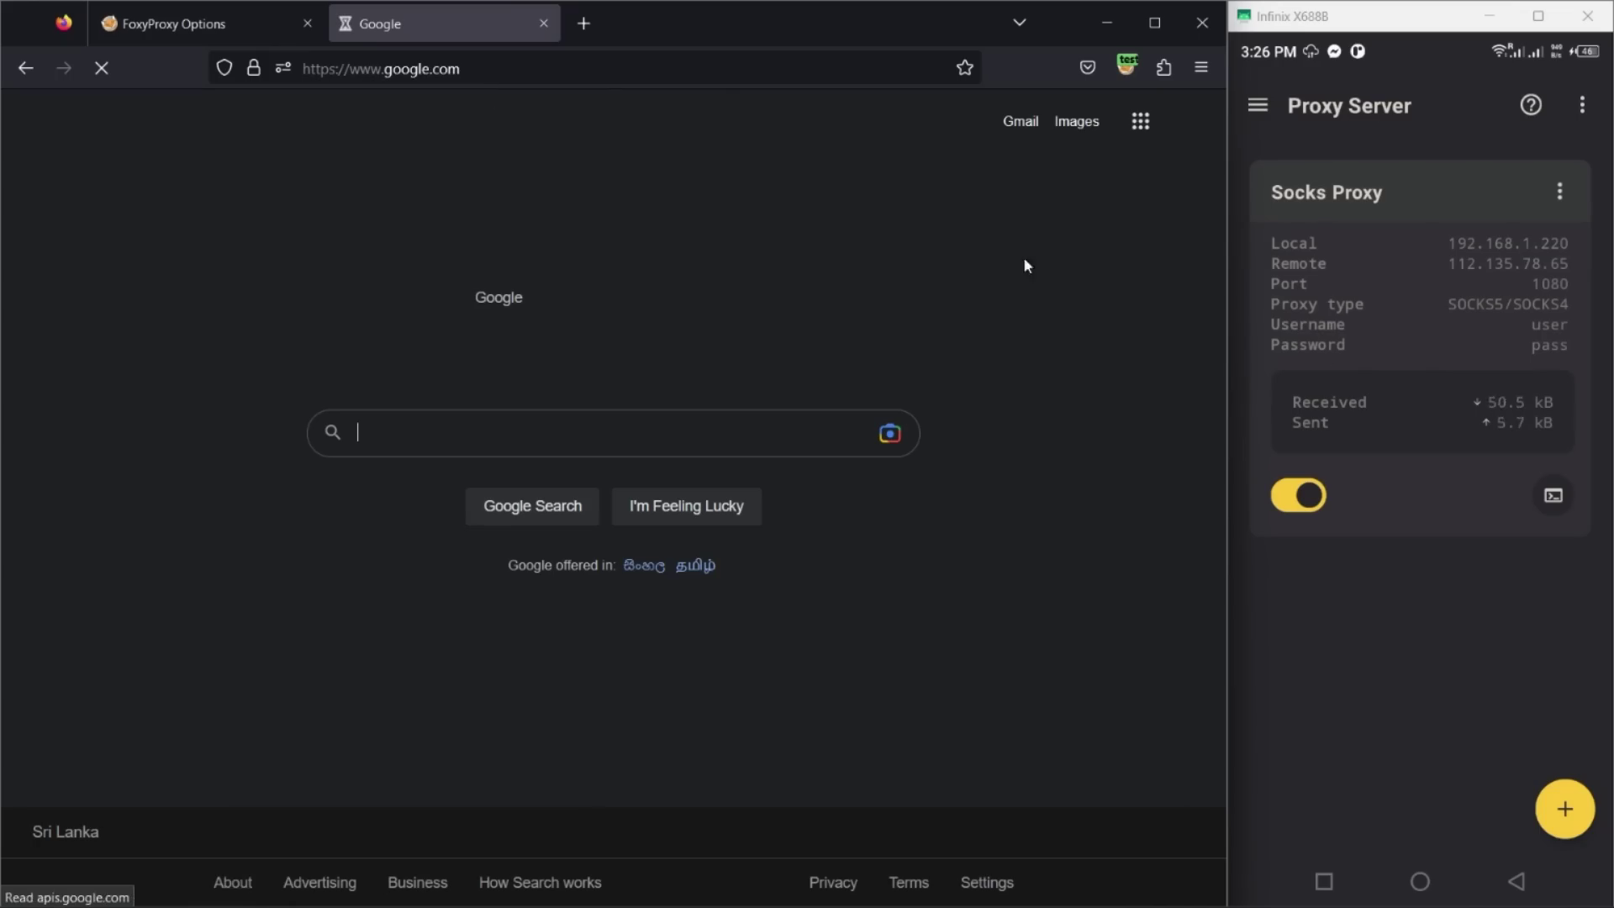
click(1553, 496)
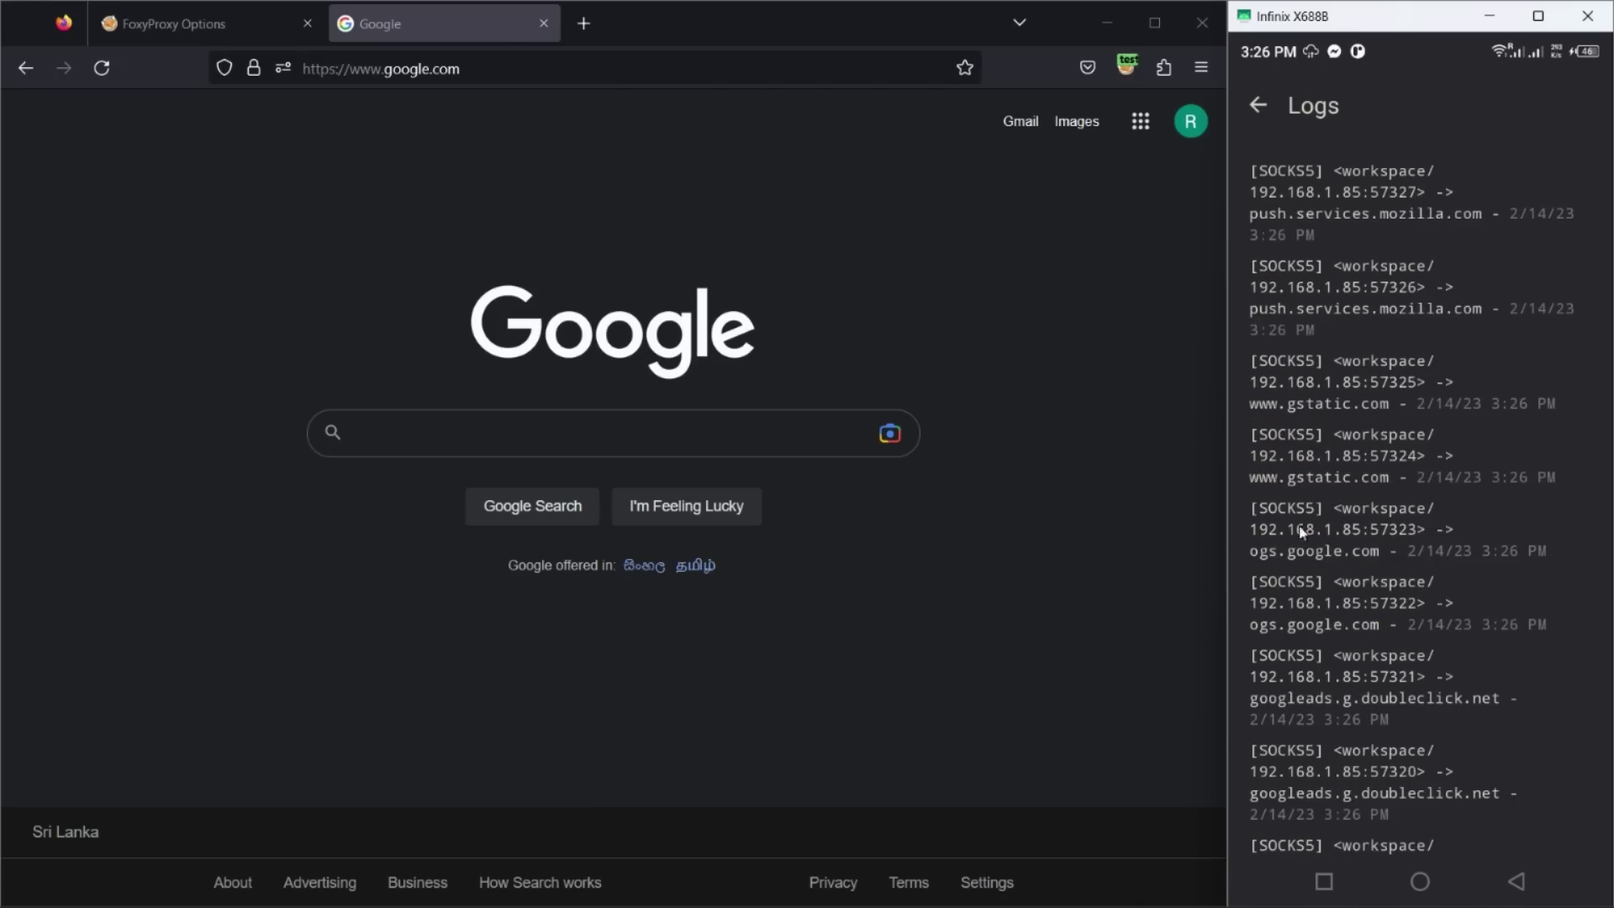
Step: Stop the Socks Proxy instance and launch Orbot on the phone
right_click(1303, 495)
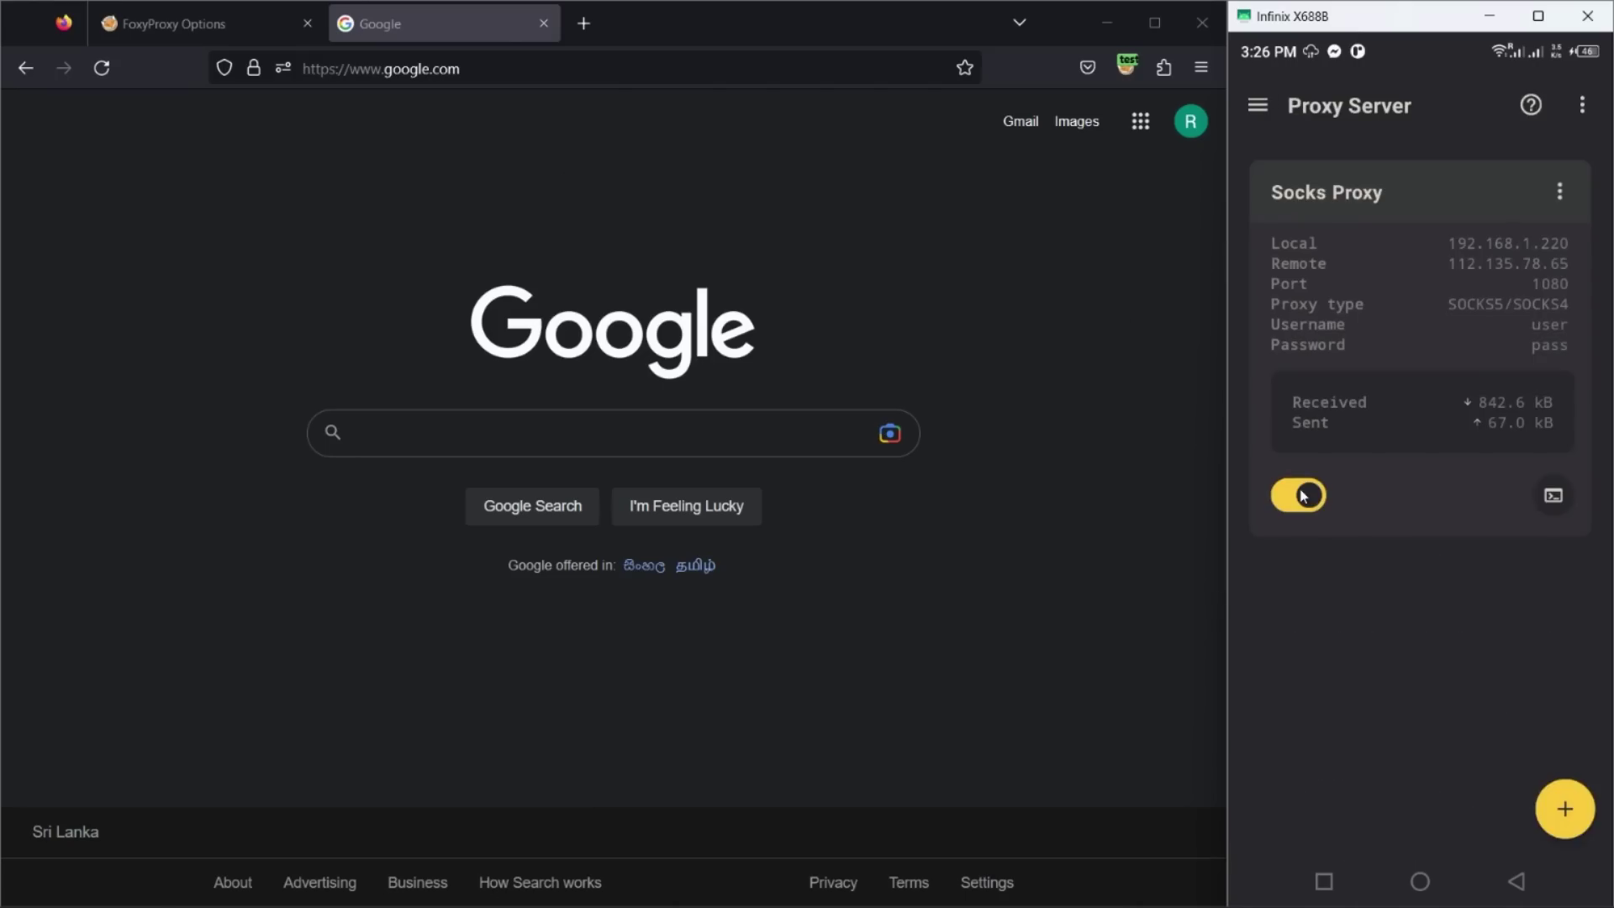
click(1300, 496)
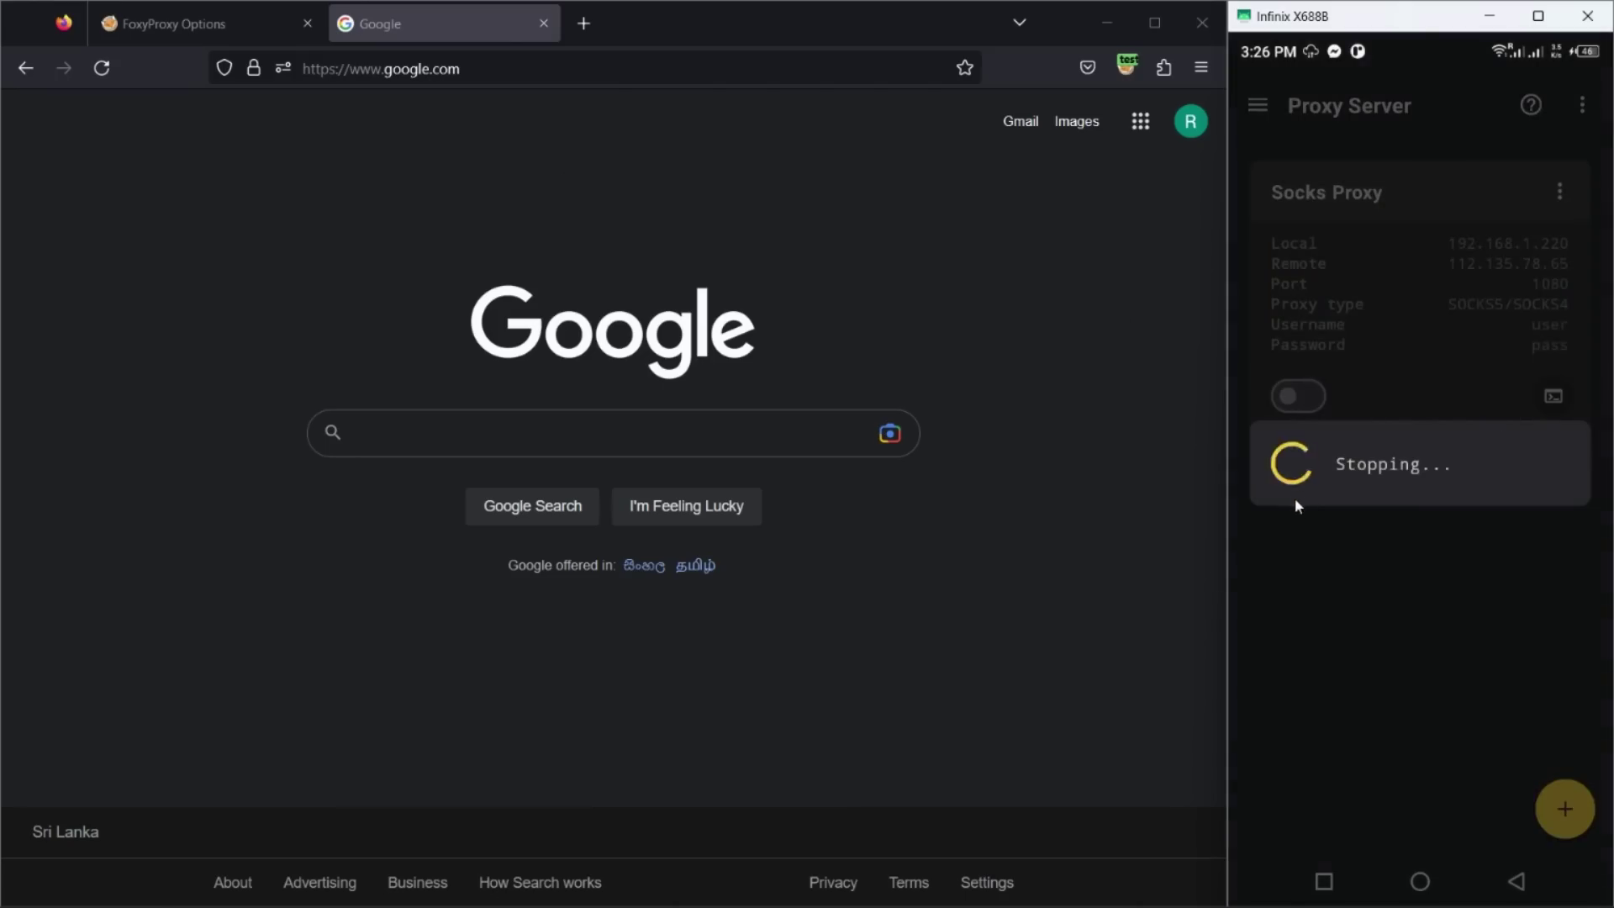
click(1419, 882)
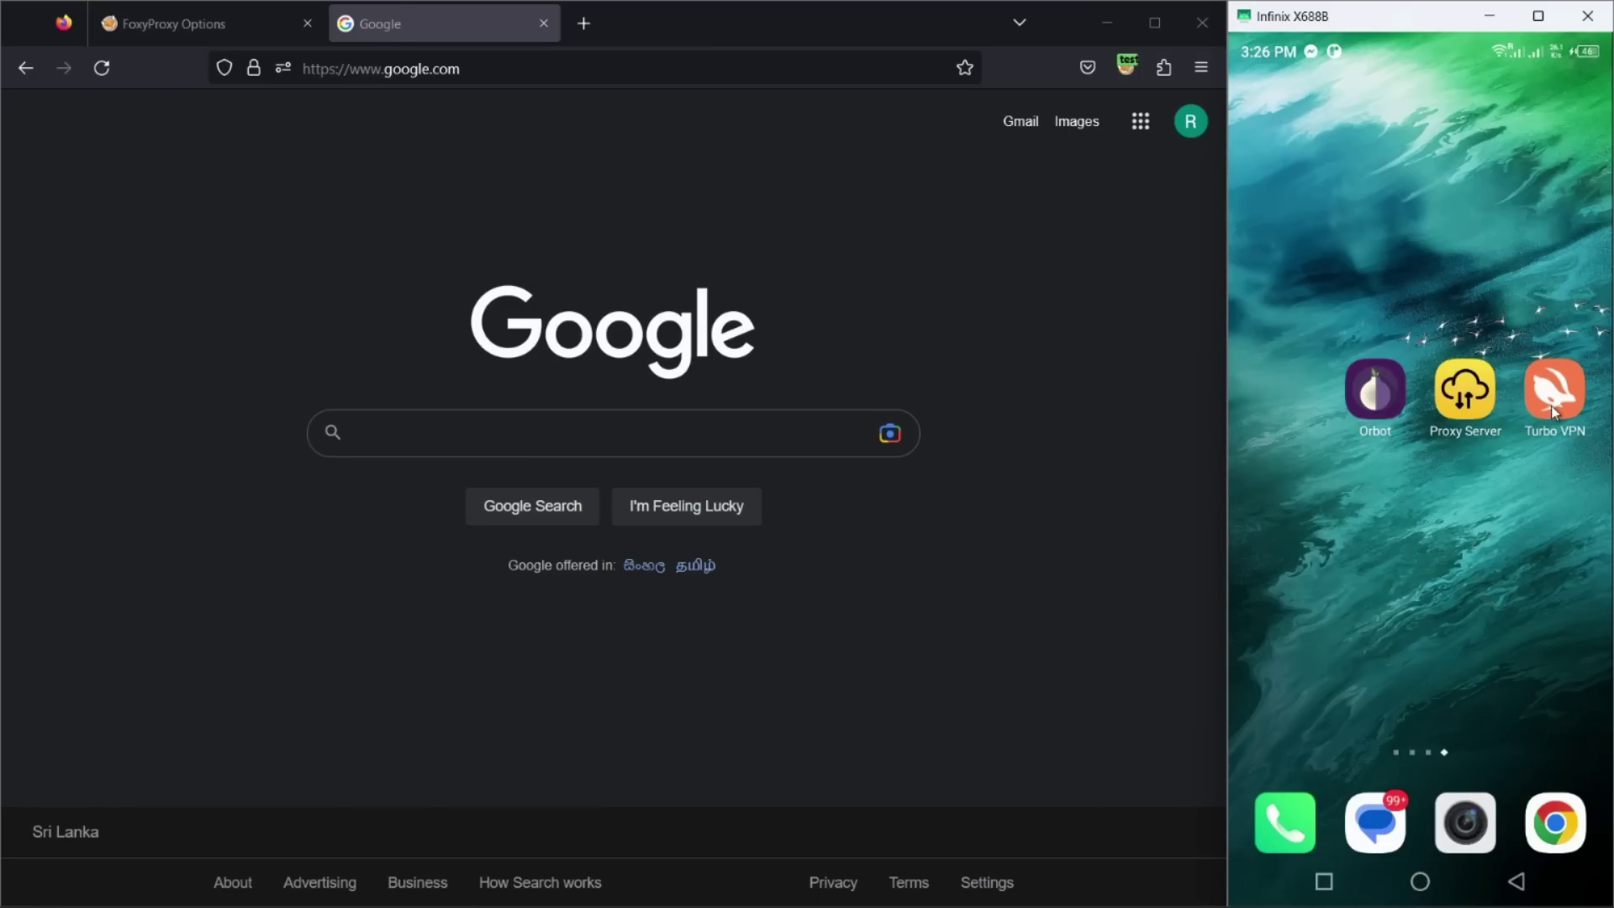
click(1373, 402)
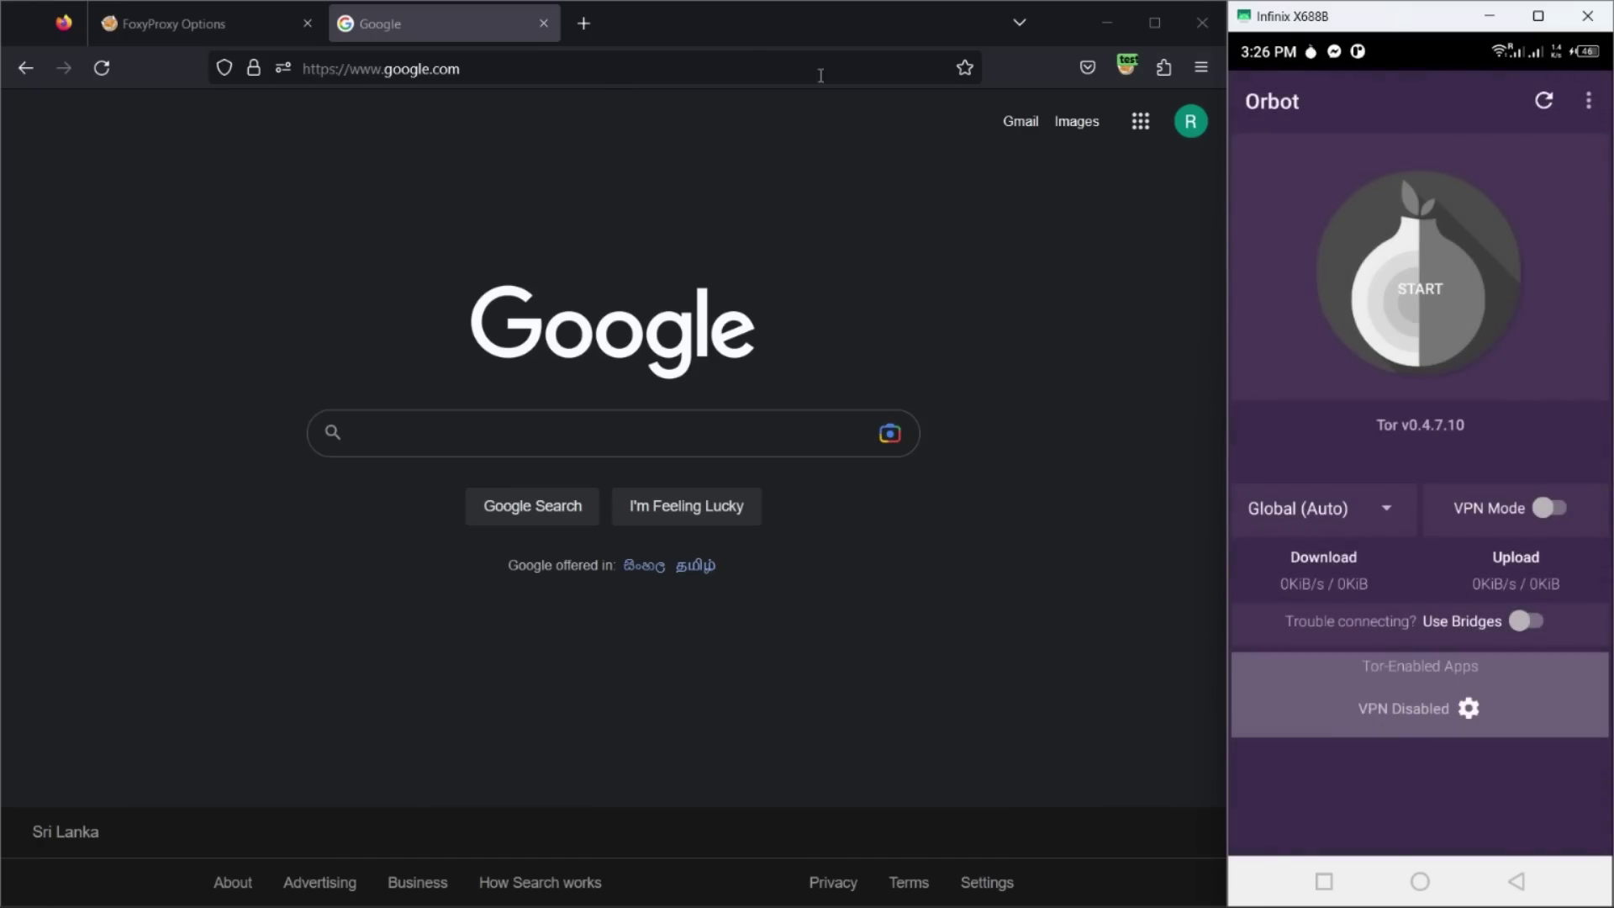
Step: Turn FoxyProxy off, check the DuckDuckGo-reported IP, and connect Orbot to Tor
click(1129, 69)
click(959, 189)
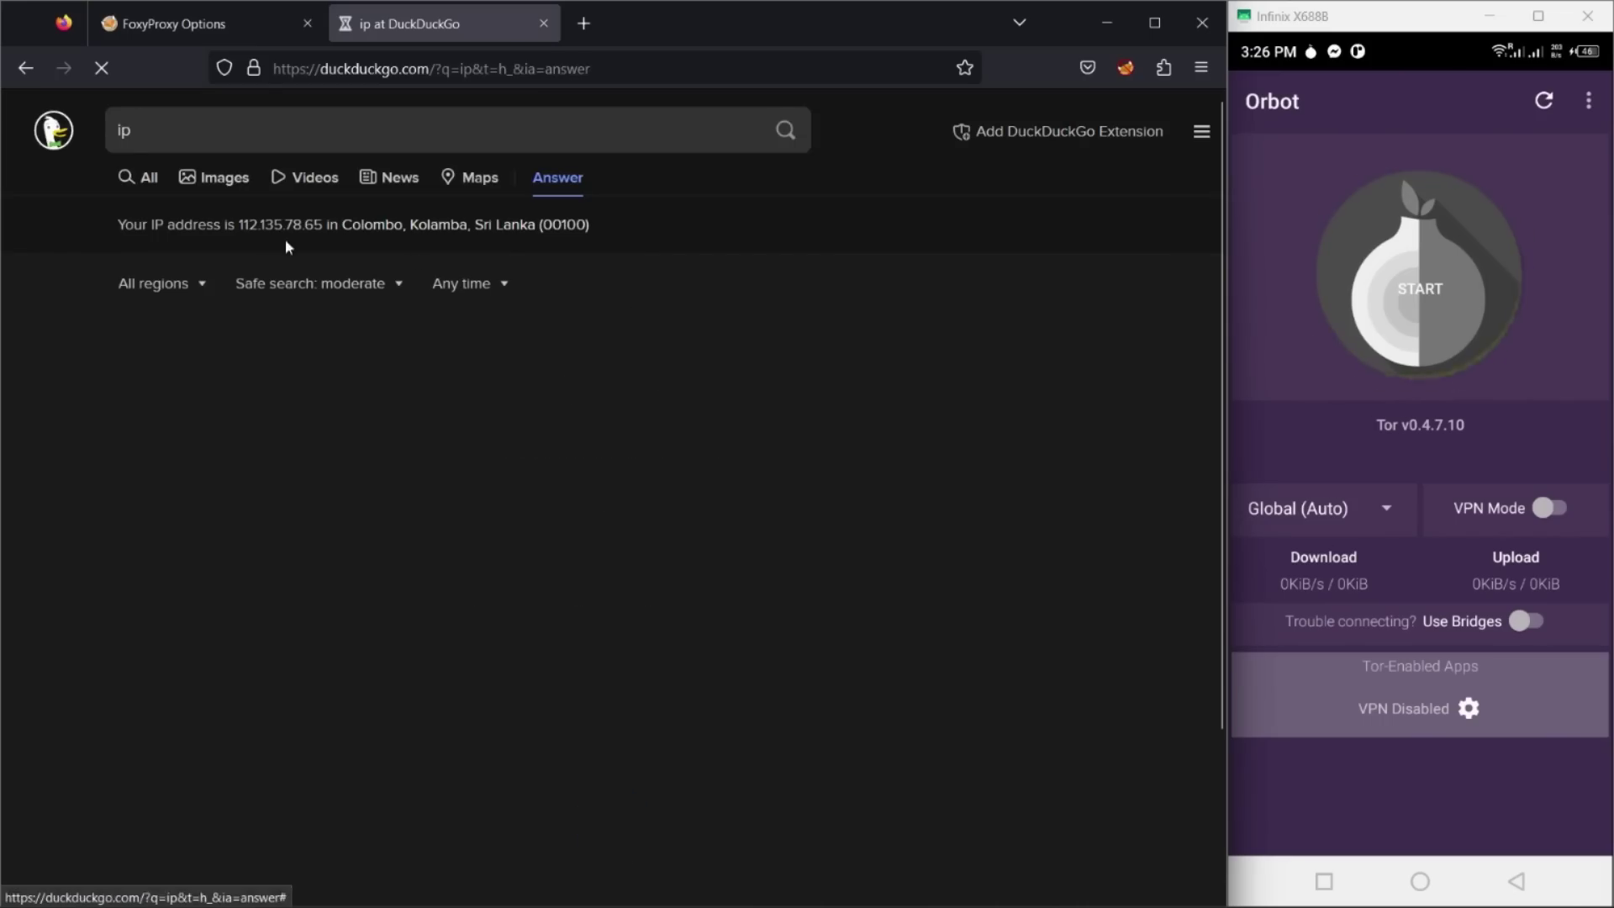
drag(197, 225, 593, 226)
click(736, 294)
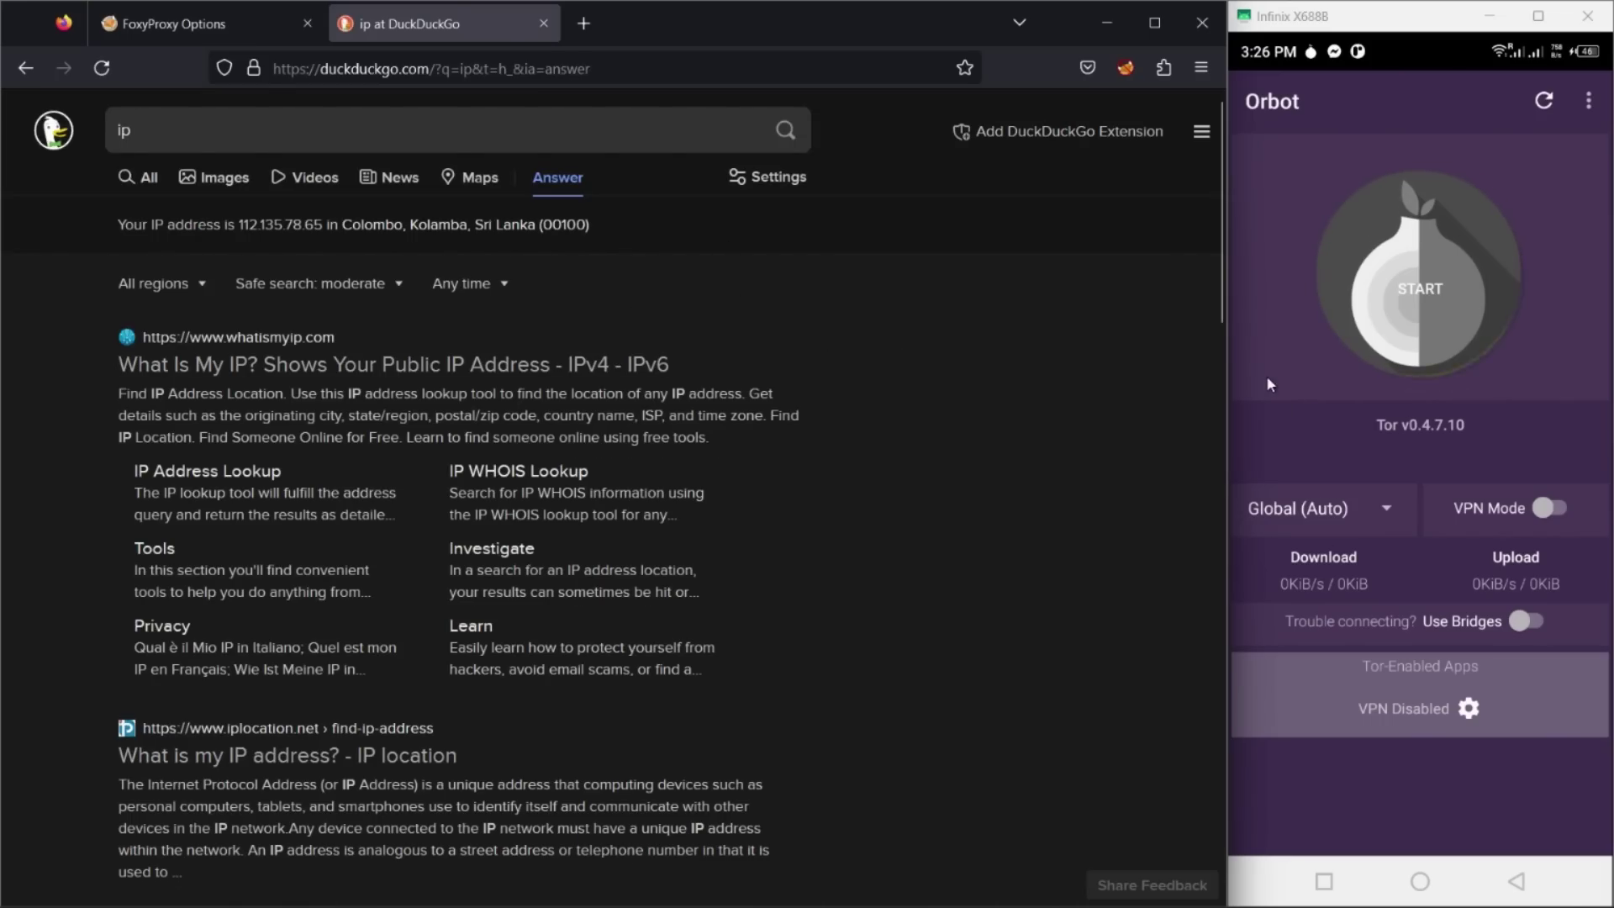
click(1281, 445)
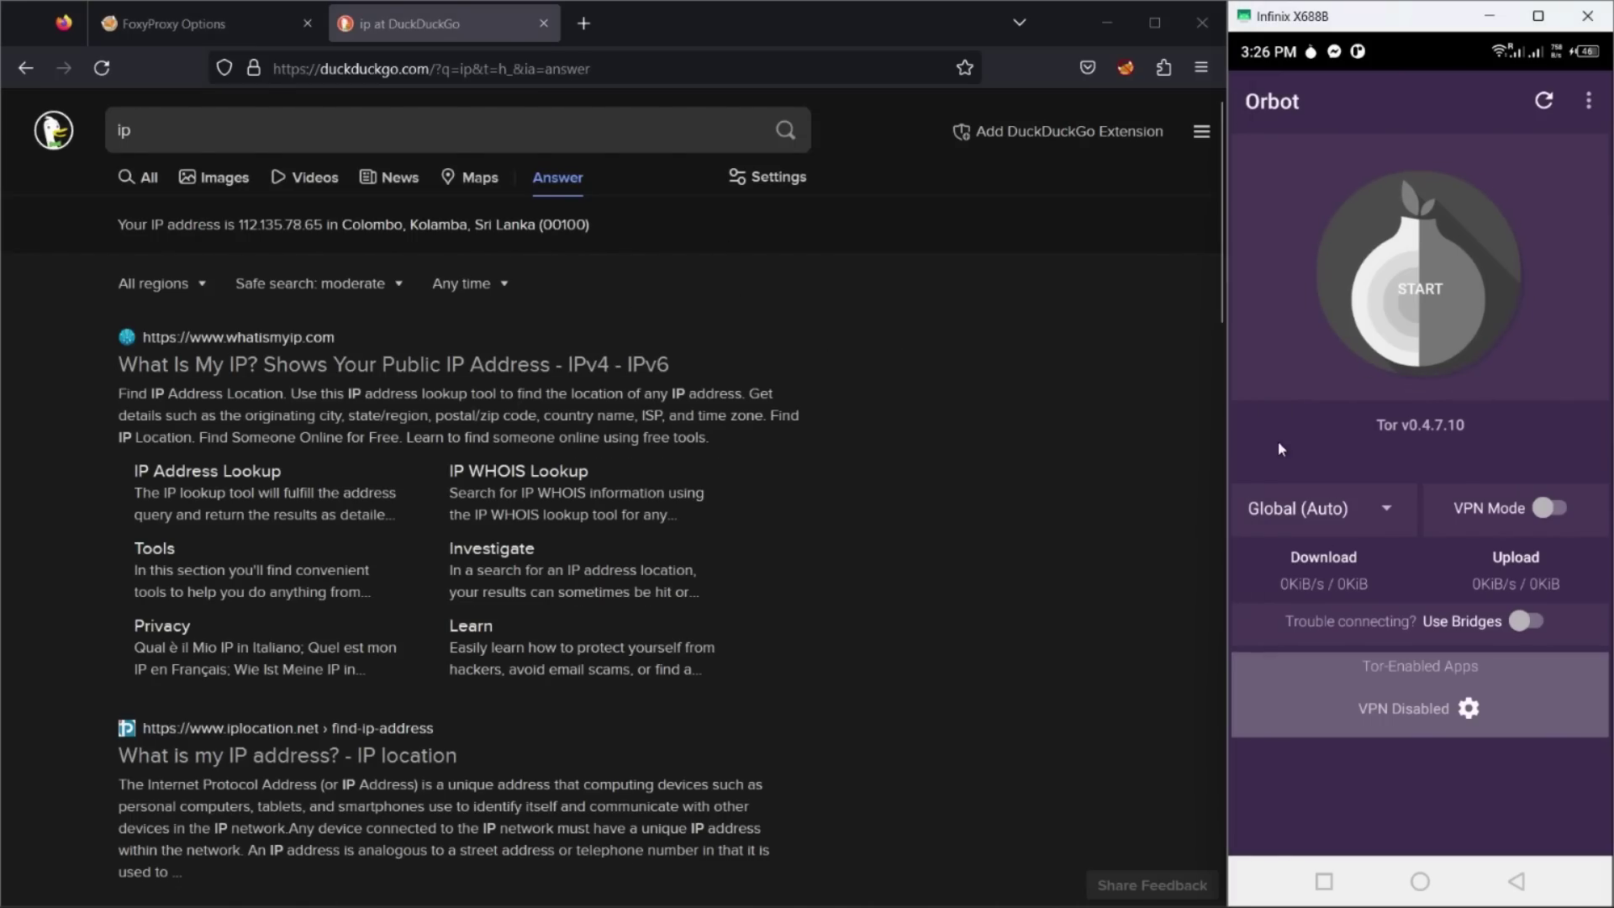
click(1427, 291)
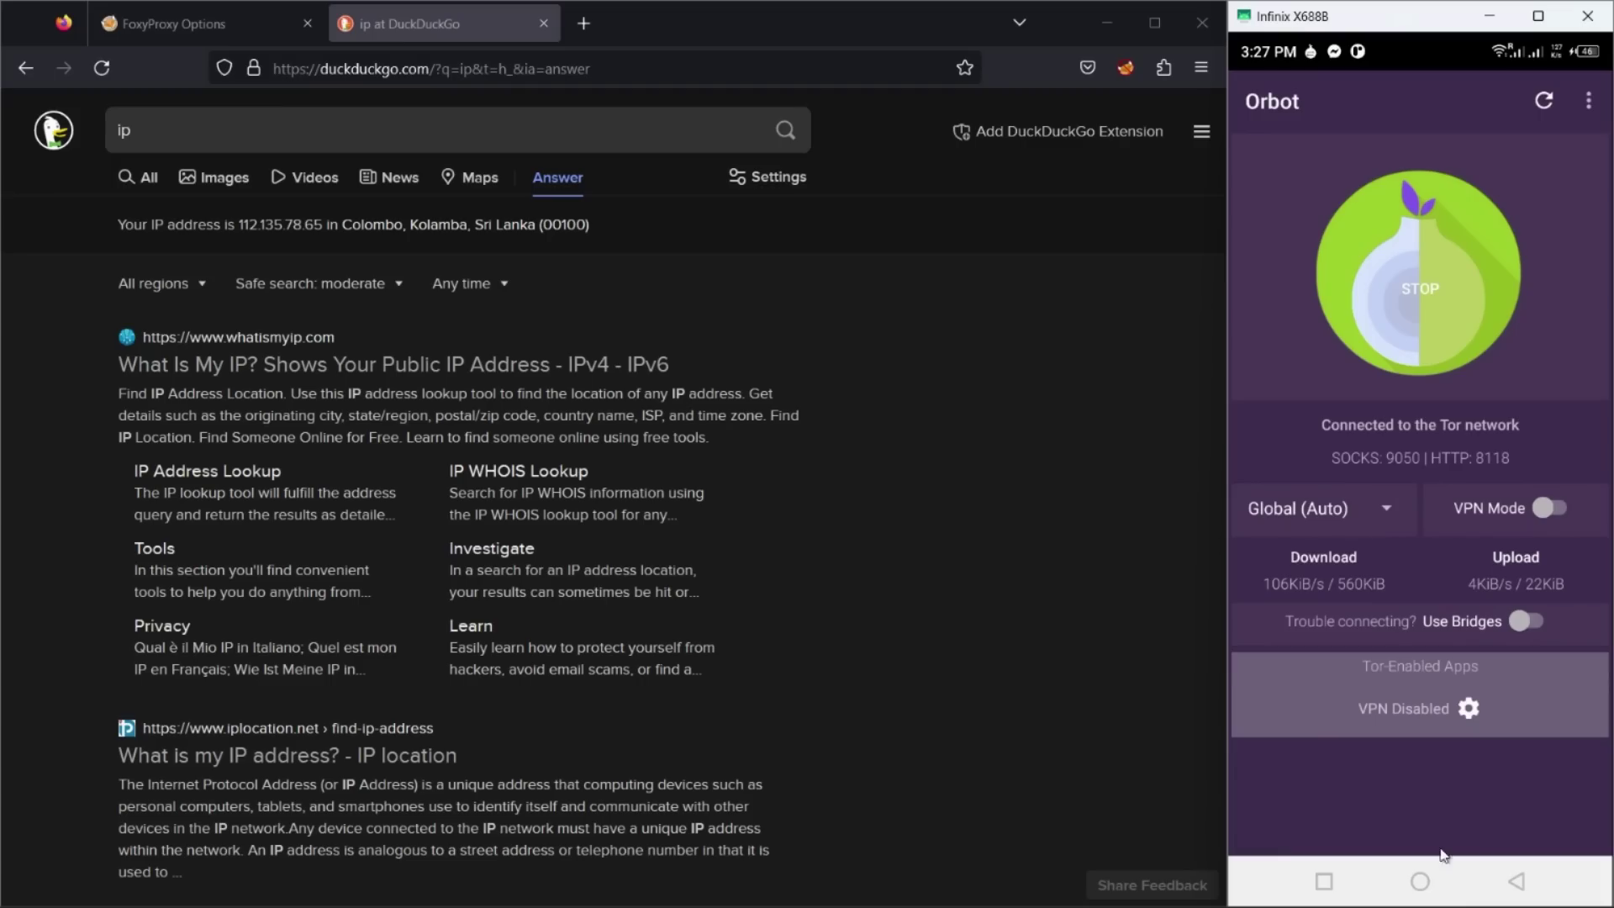
key(super+space)
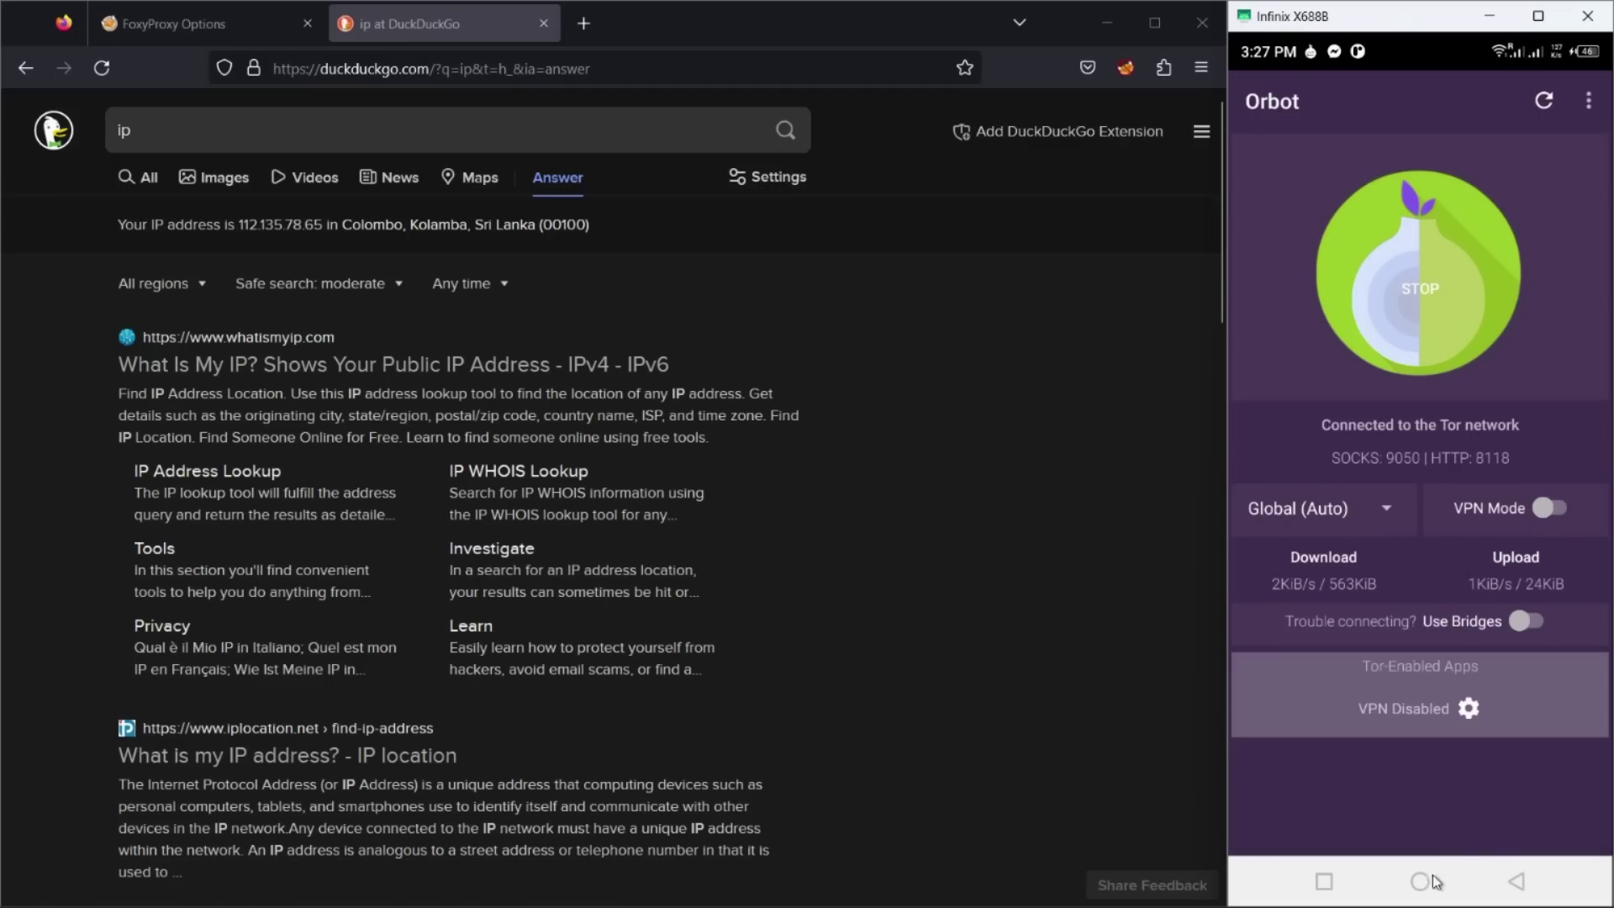
Step: Create a new Proxy Server instance named 'Tor sharing proxy' of type TCP Relay
click(1420, 881)
click(1465, 412)
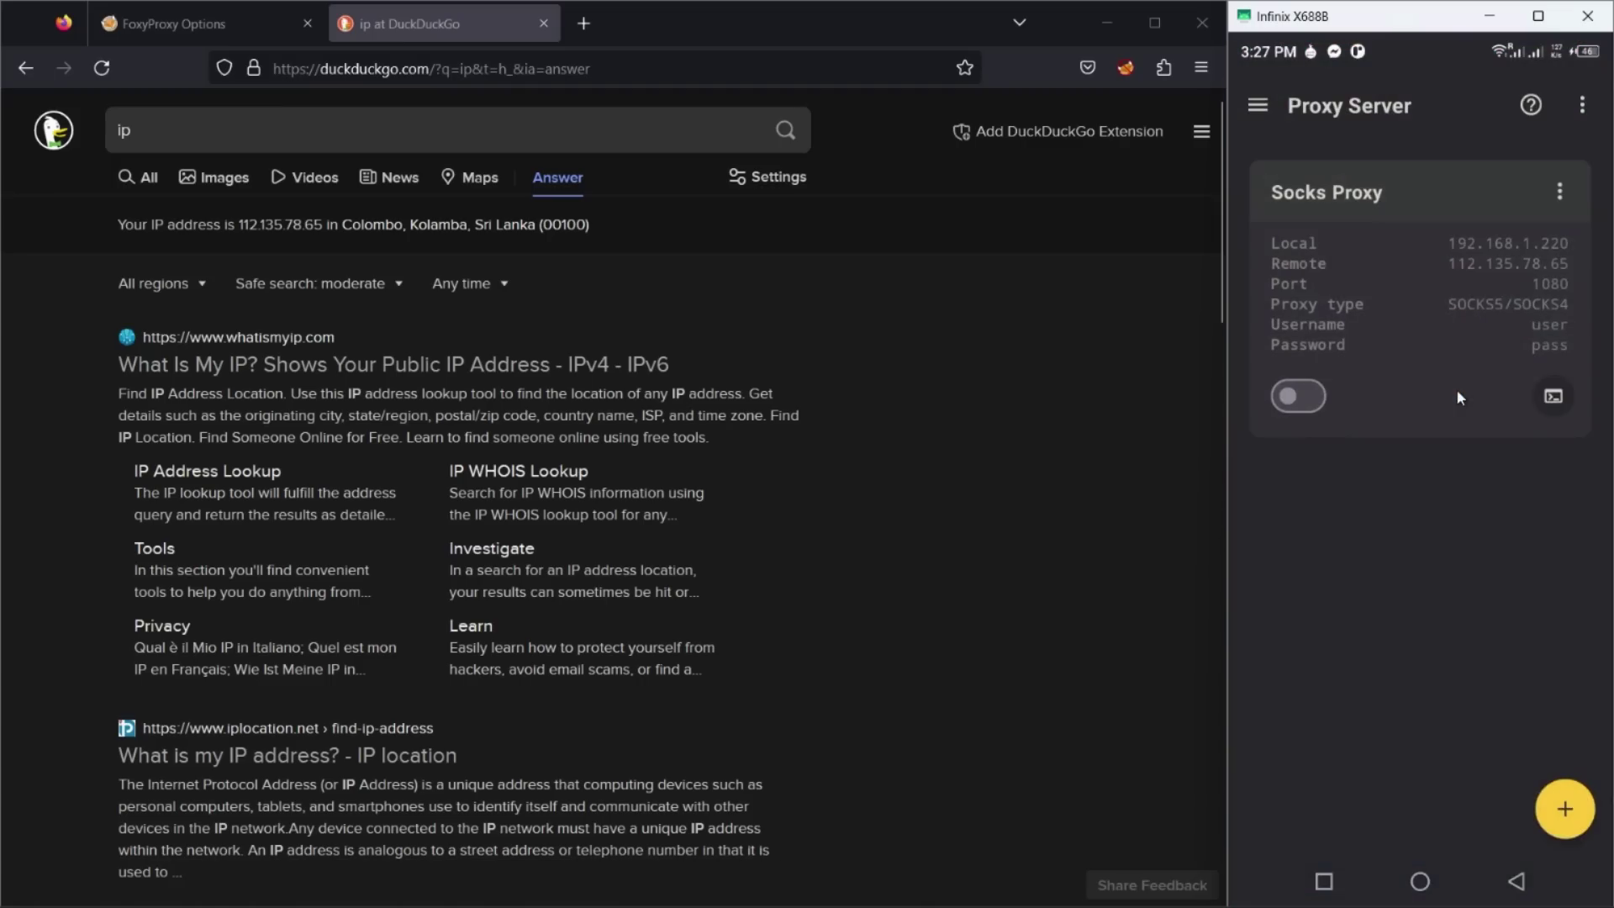
click(1566, 808)
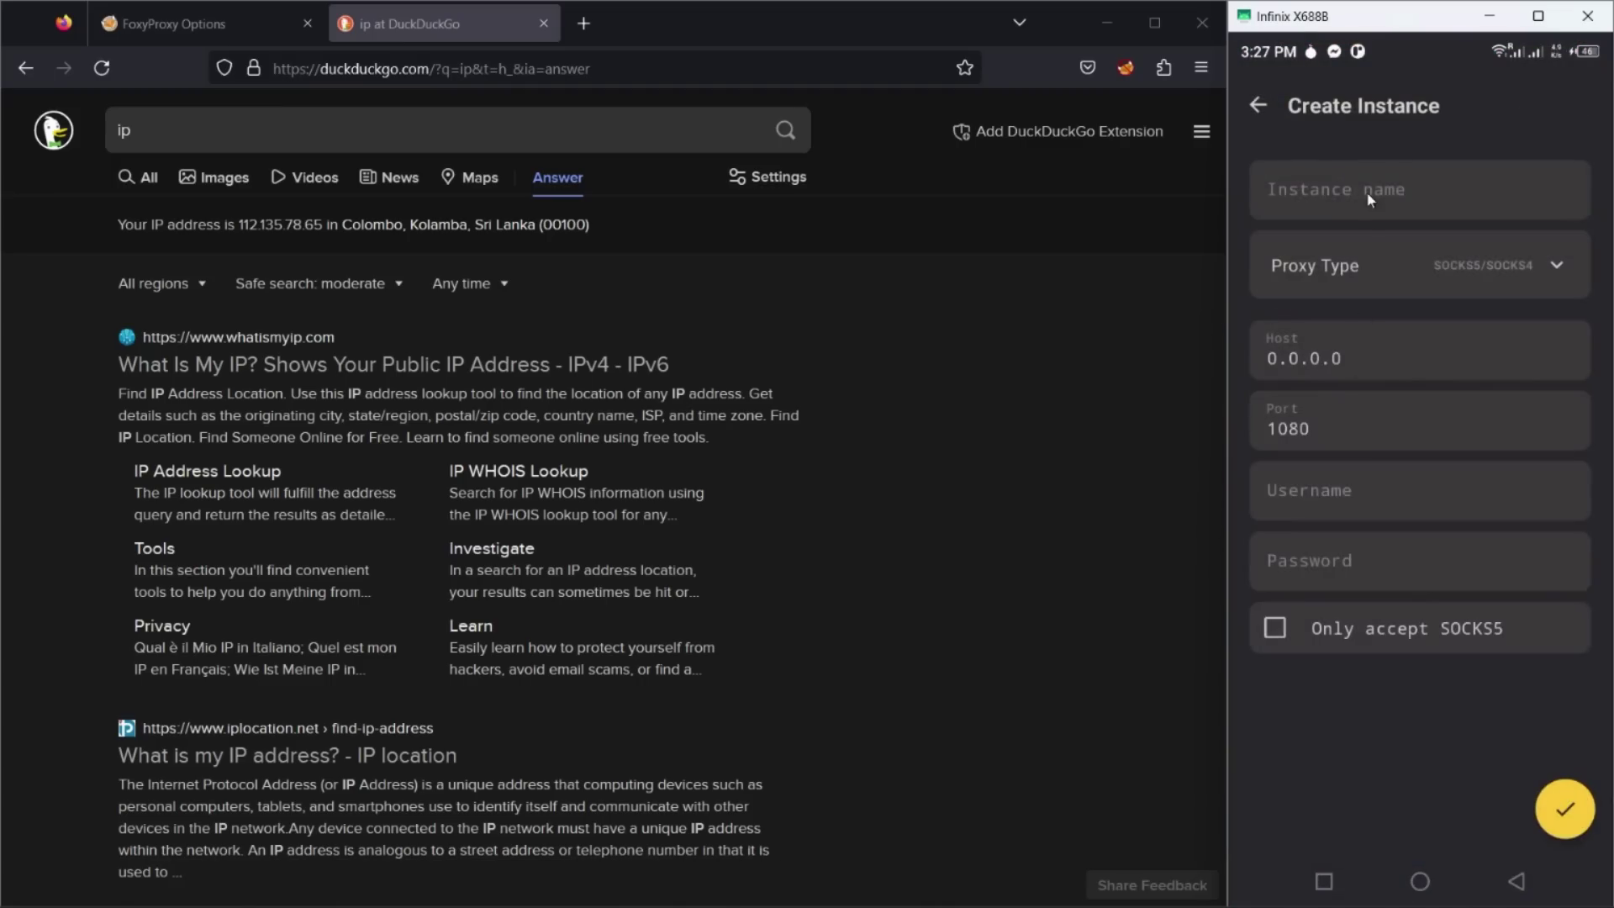
click(1369, 194)
text(Tor )
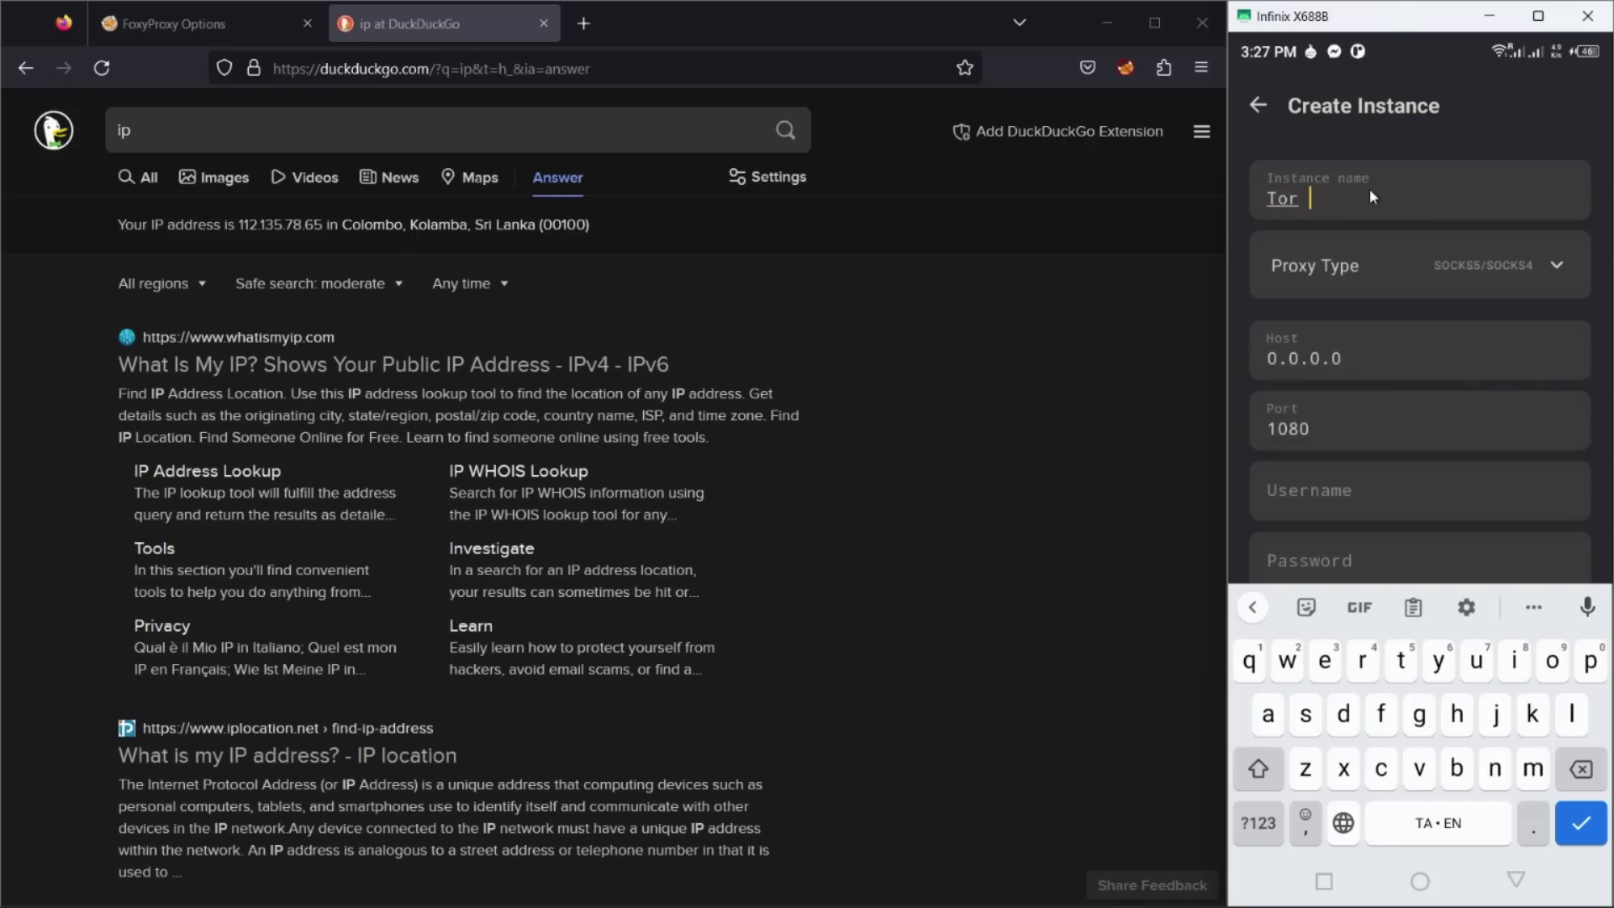
text(s)
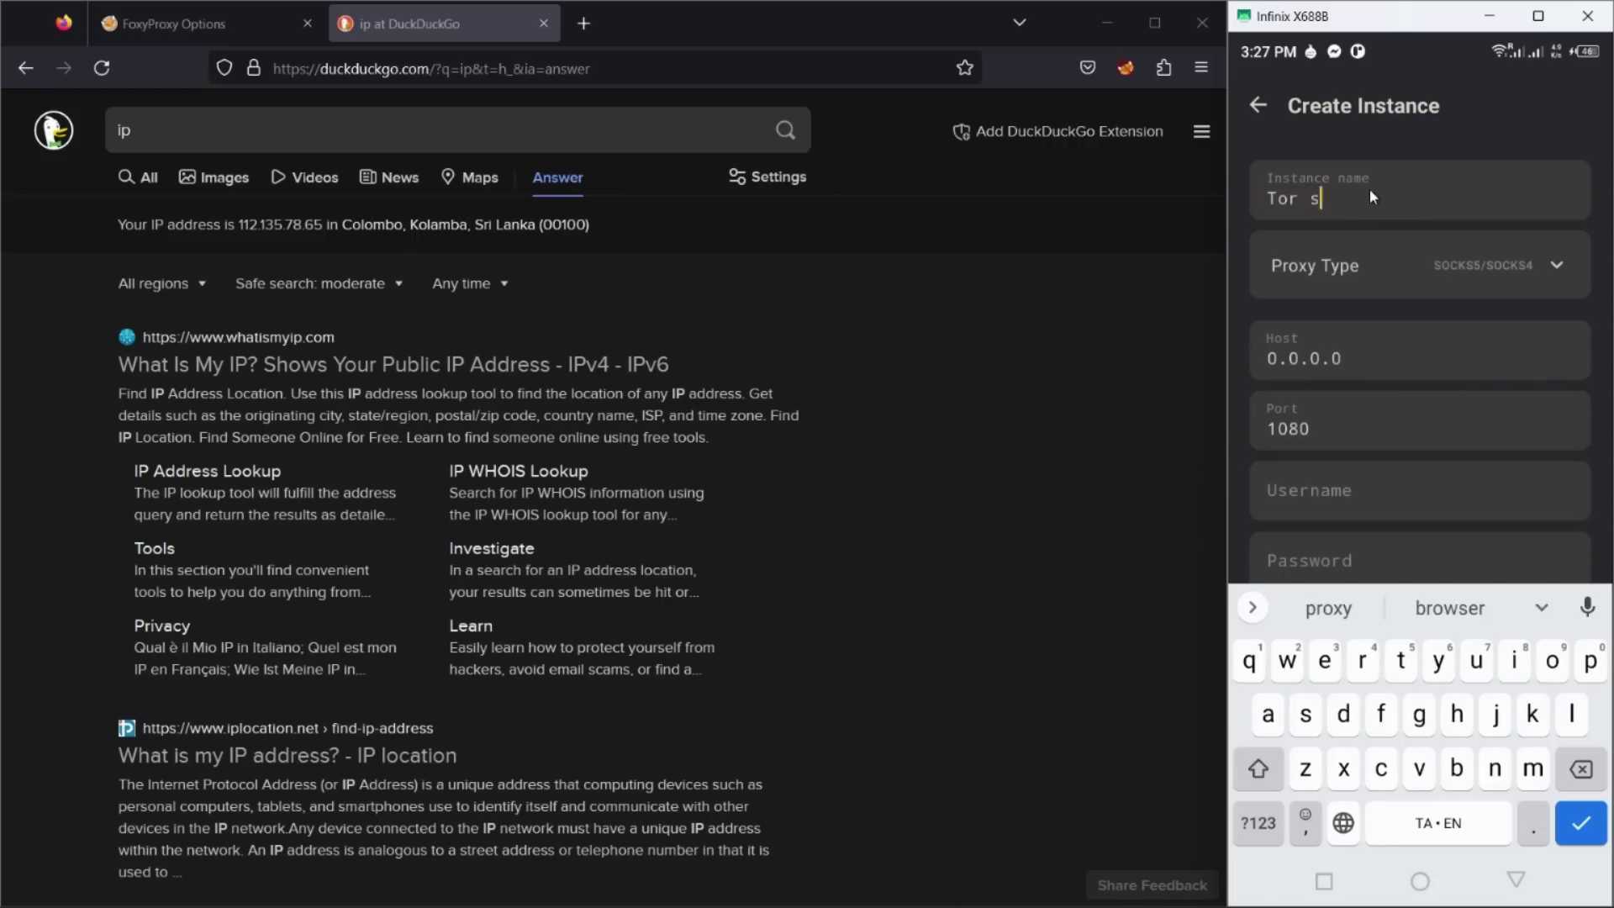
text(haring proxy)
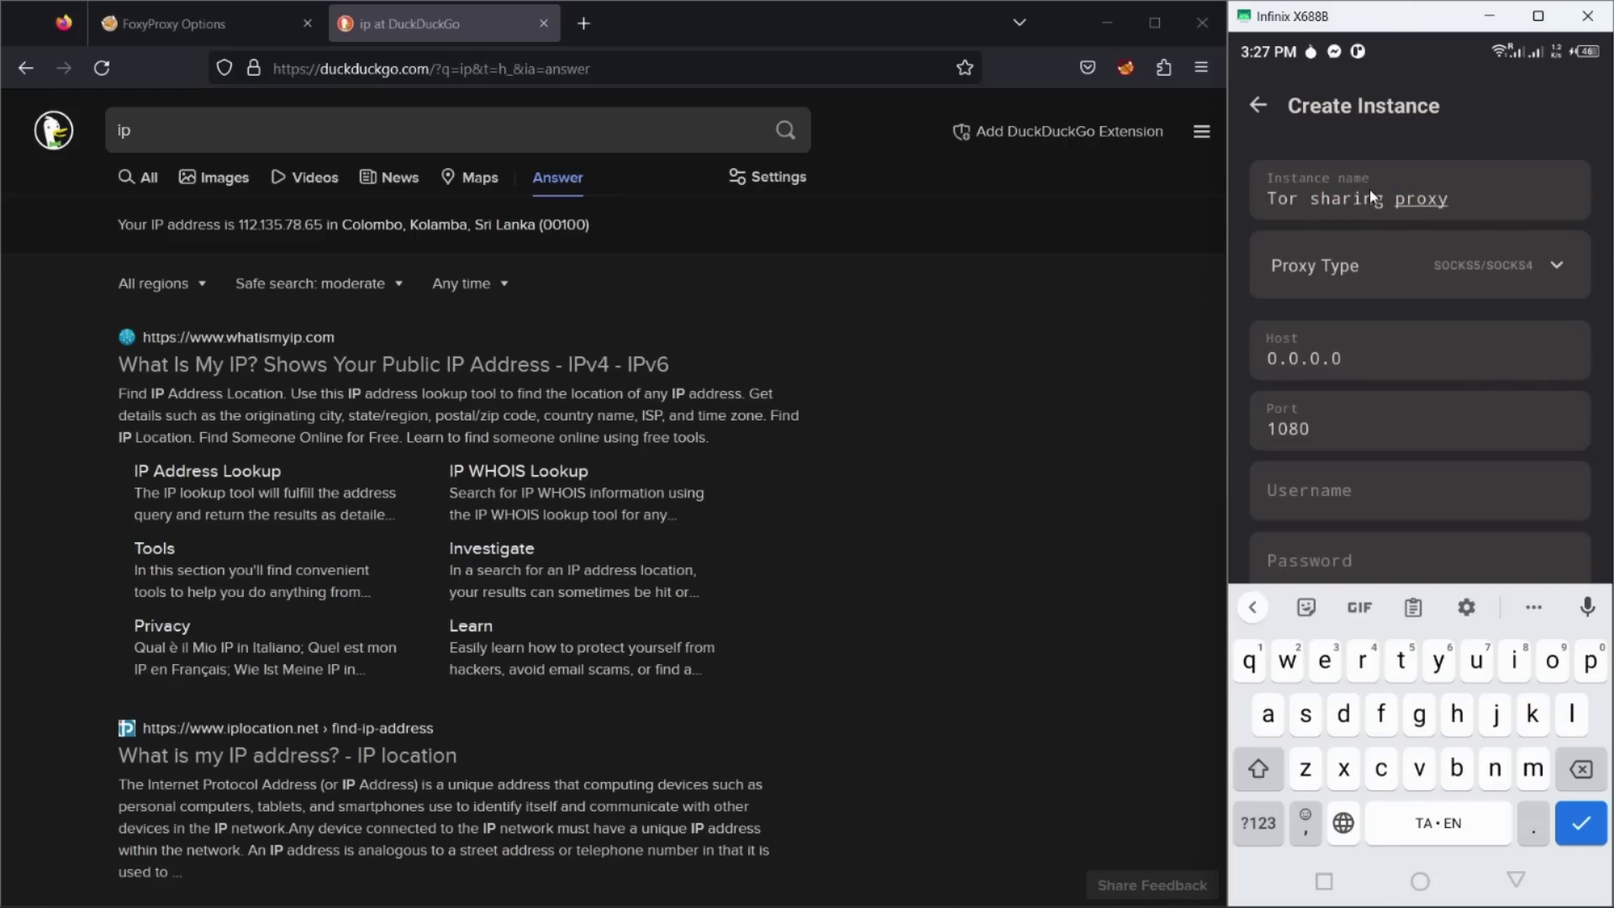
click(1419, 252)
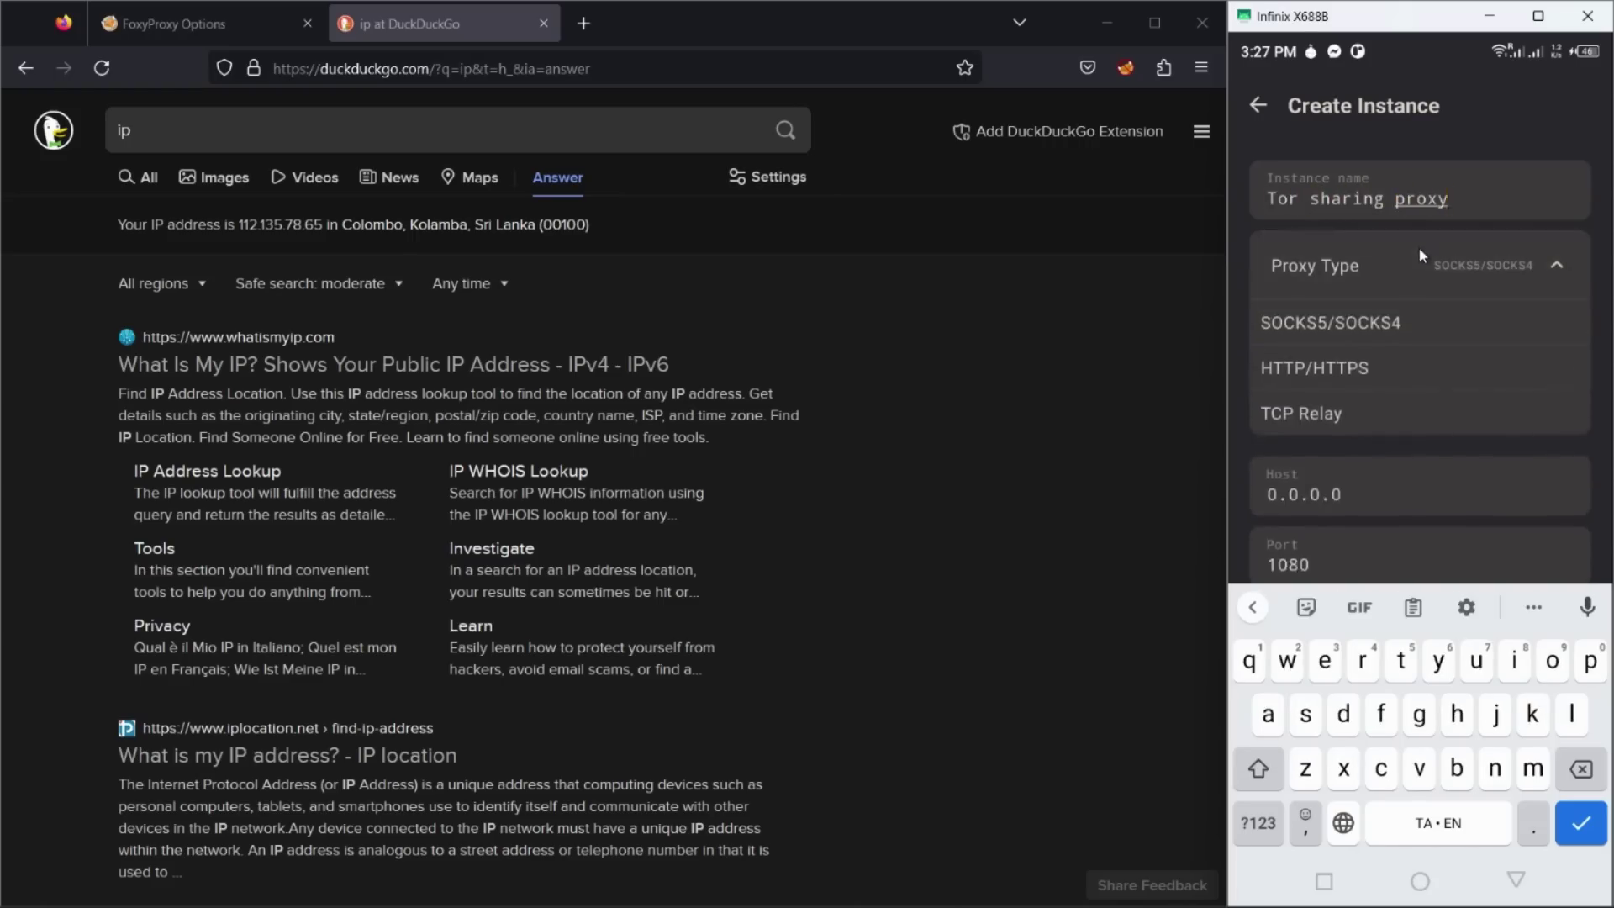
click(1318, 409)
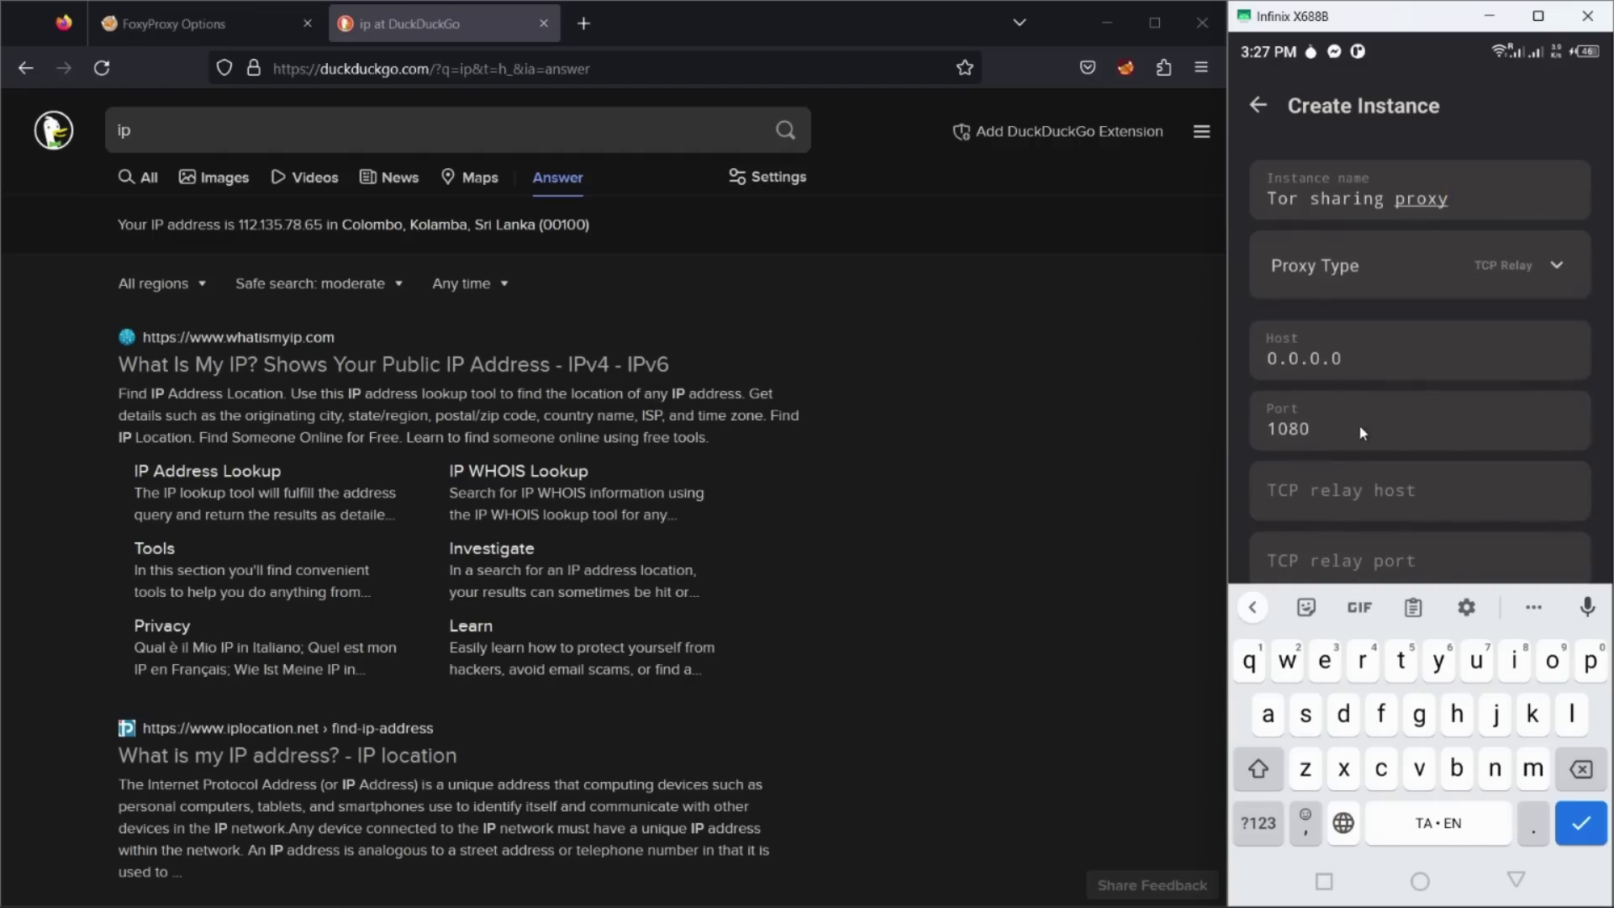
Step: Set port 1081 relaying to 127.0.0.1:9050, then save and start the instance
click(1384, 435)
key(BackSpace)
text(1)
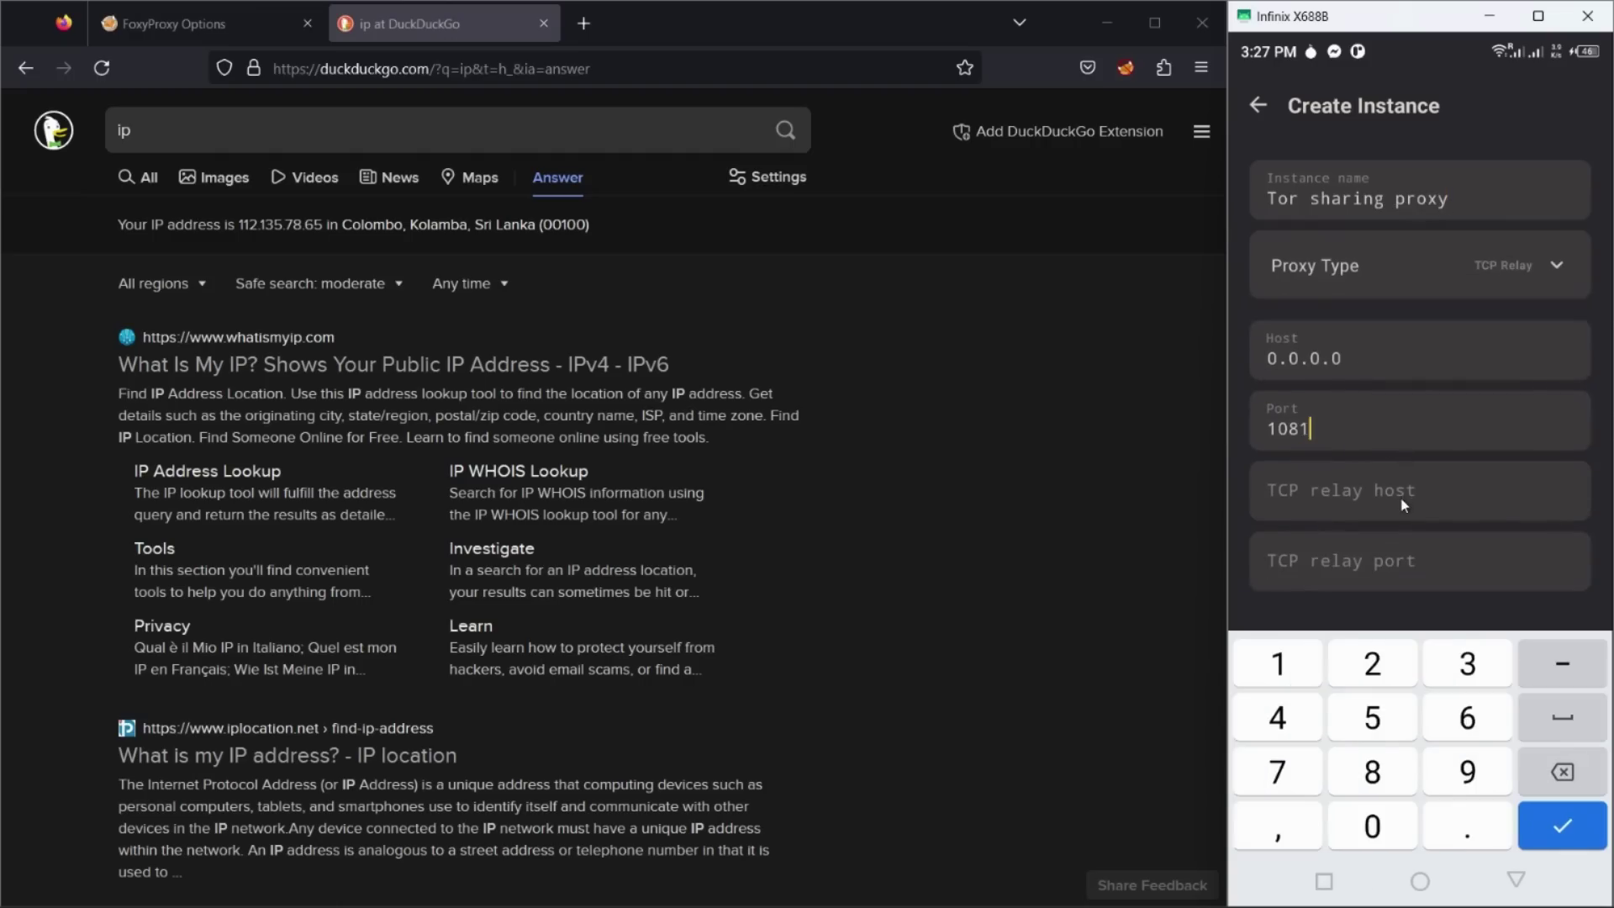
click(1403, 505)
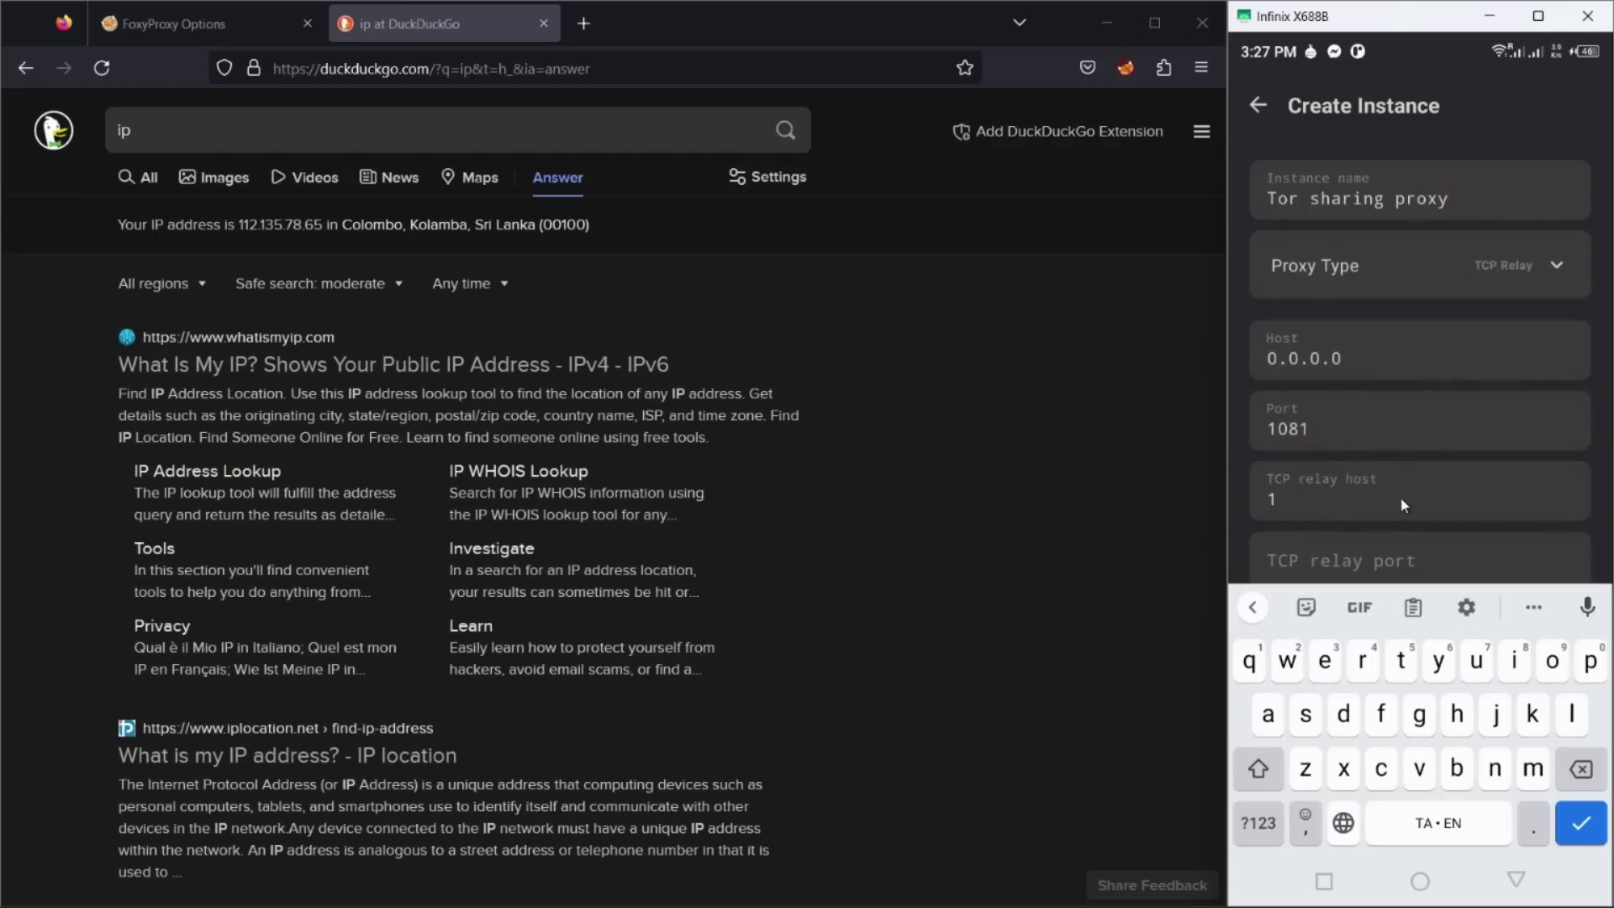
text(127.0.0.1)
click(1392, 572)
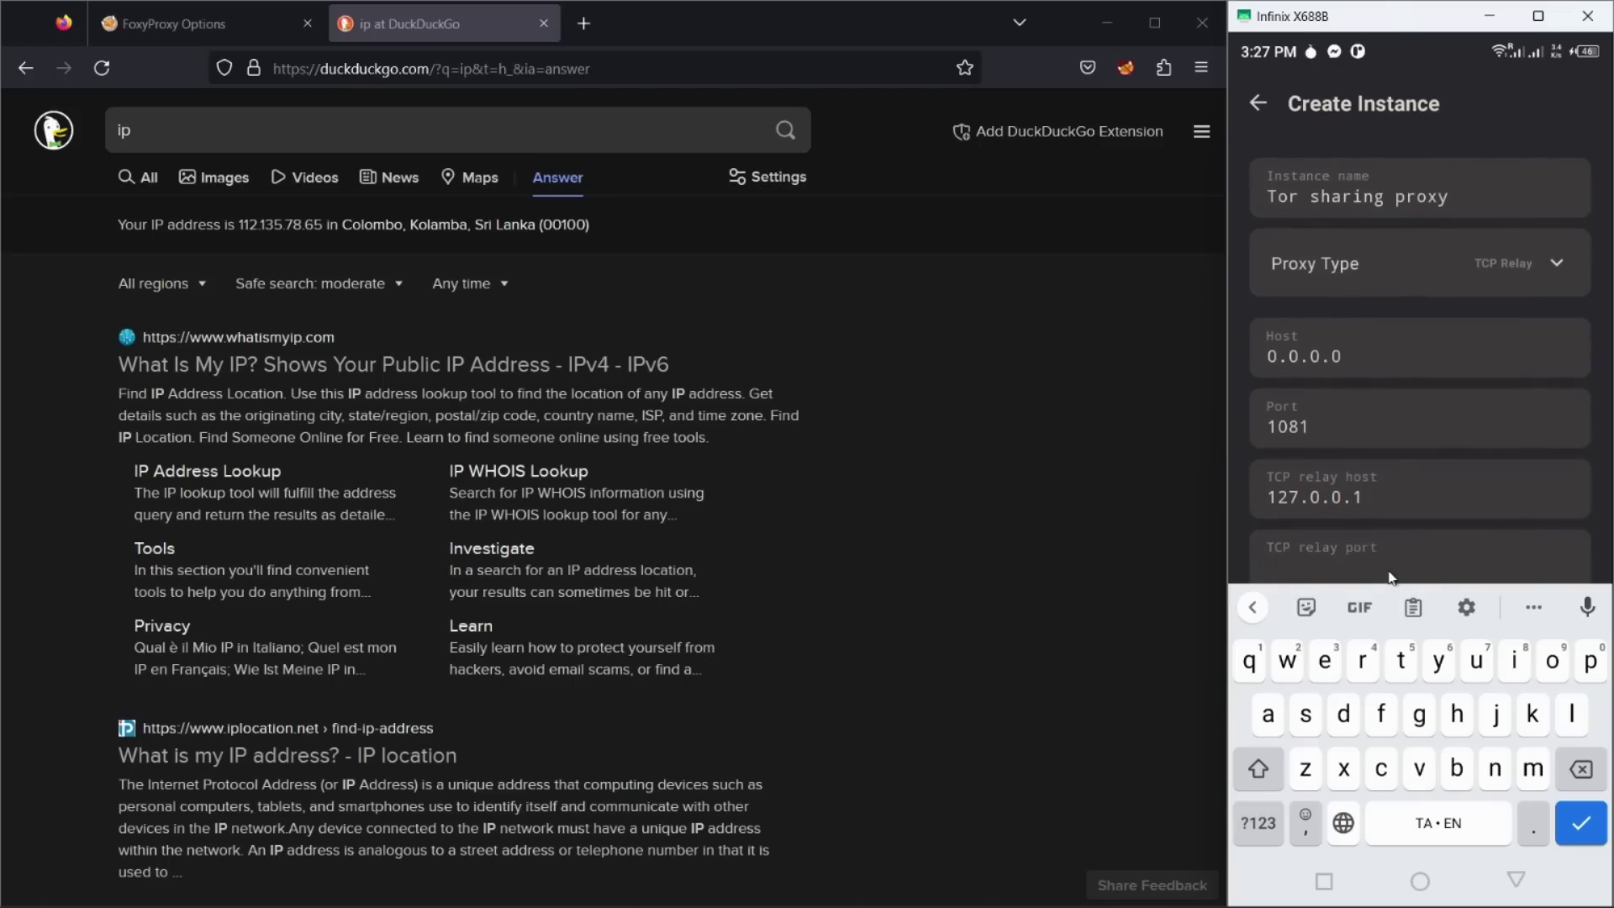
text(9050)
click(1567, 835)
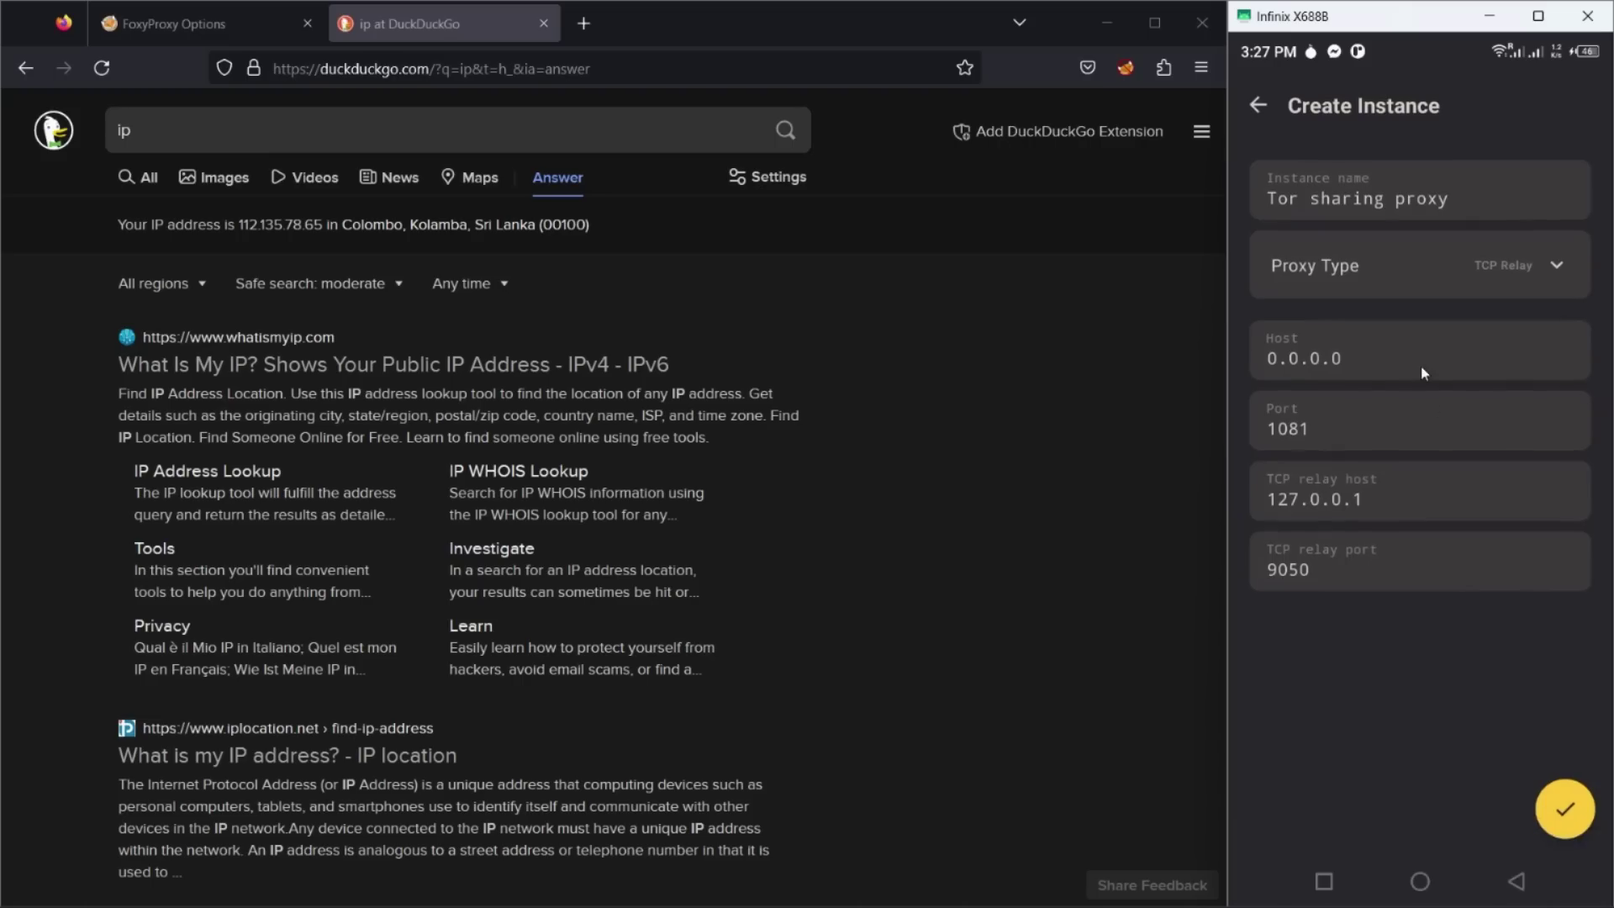
click(1560, 811)
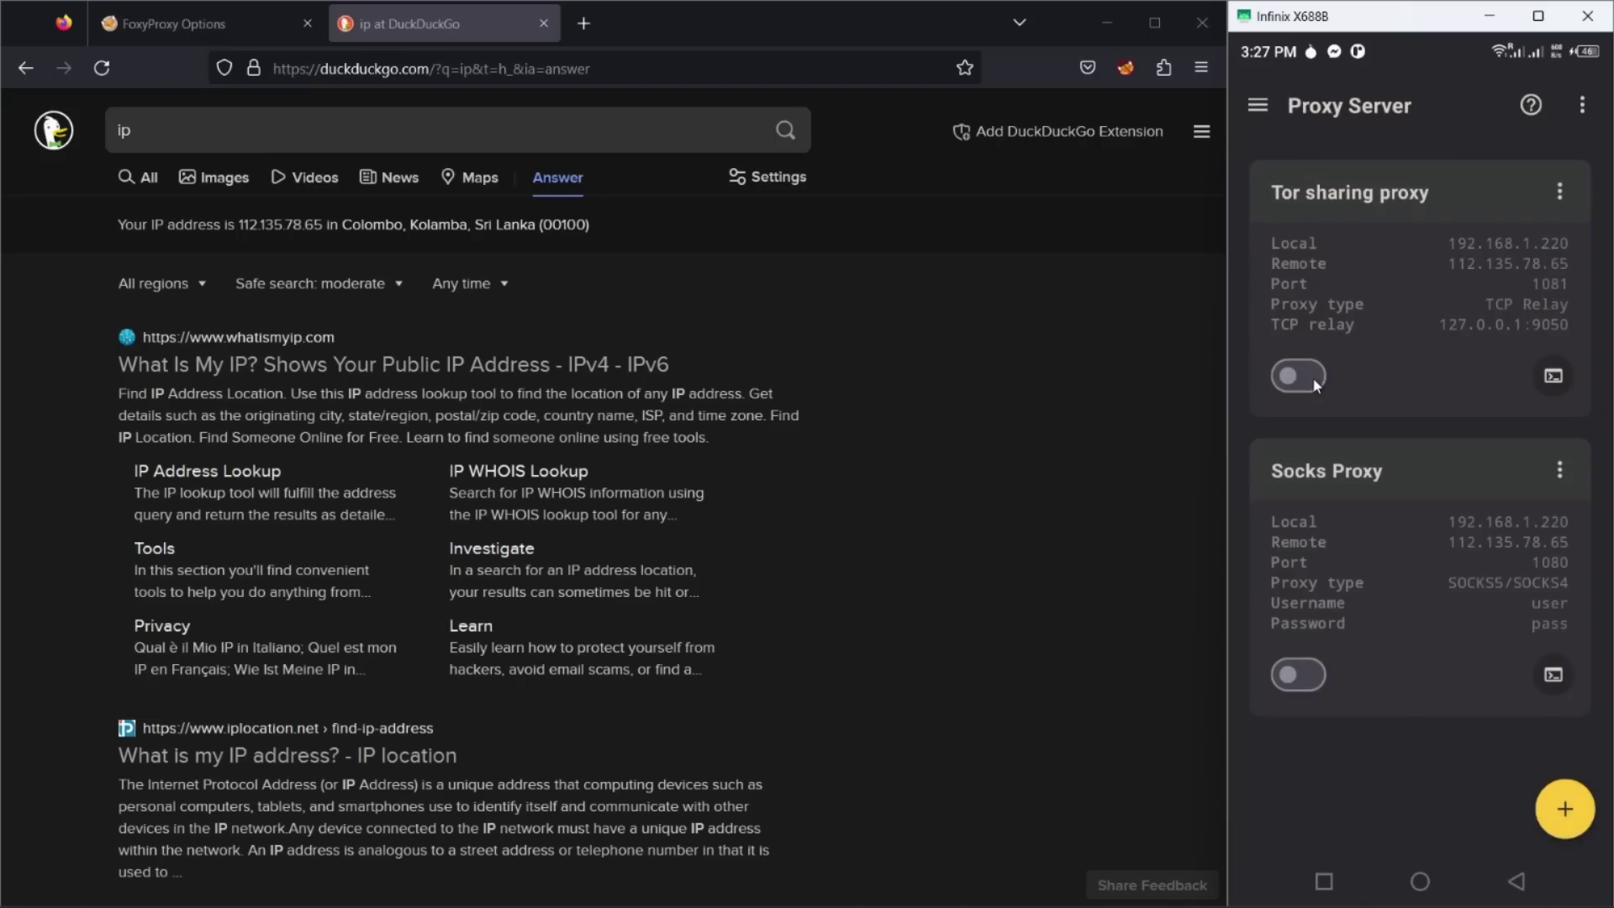
click(1298, 376)
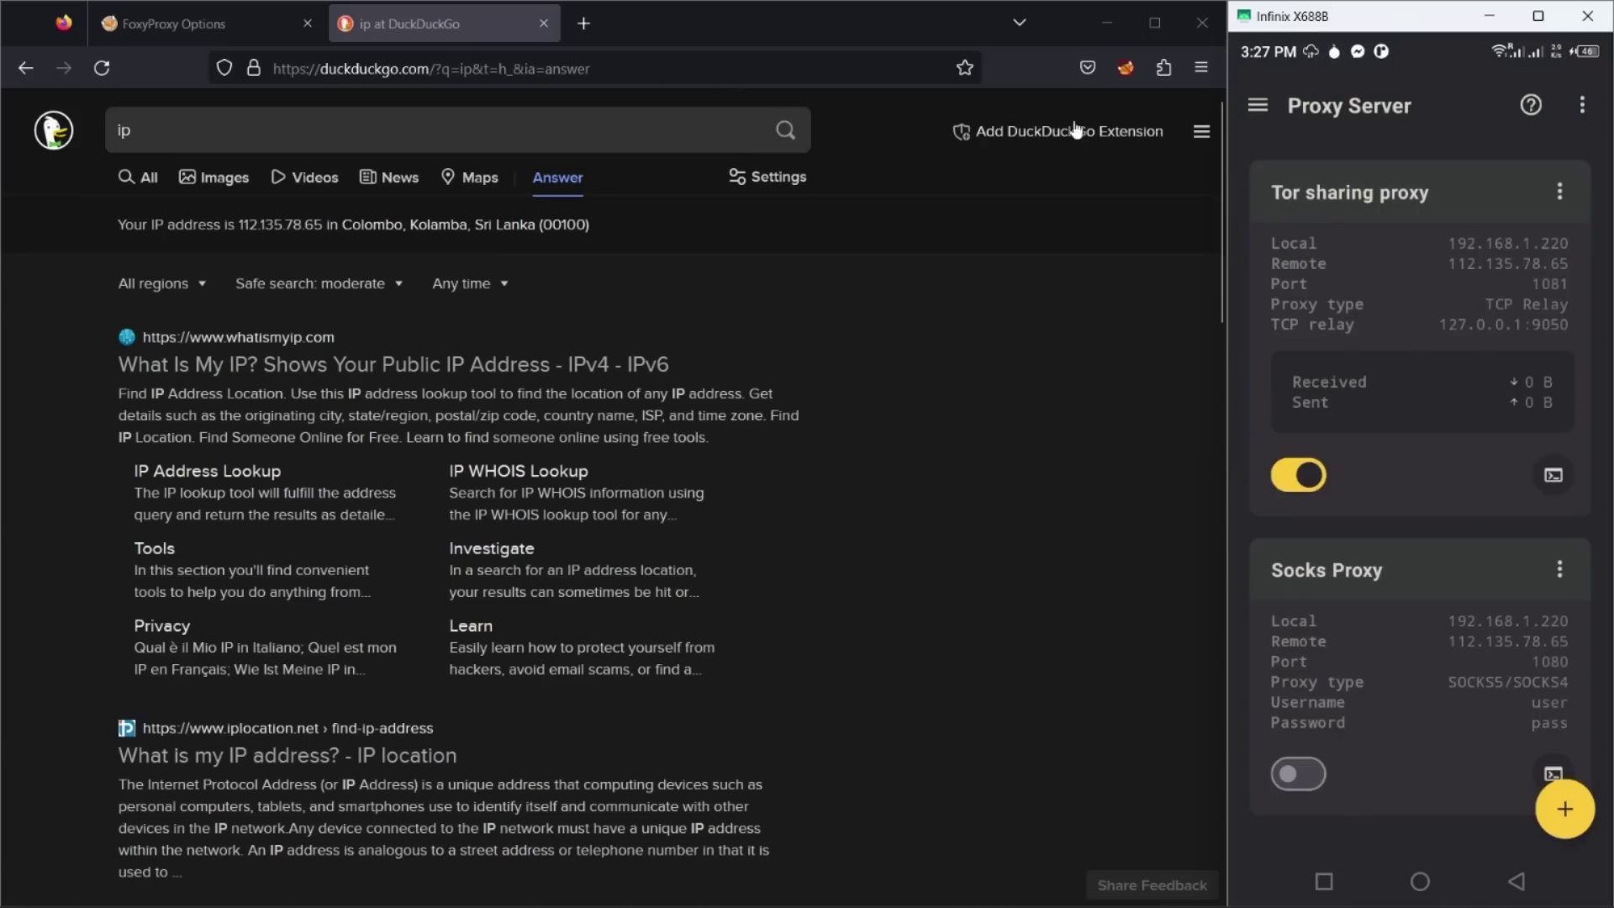
click(1127, 74)
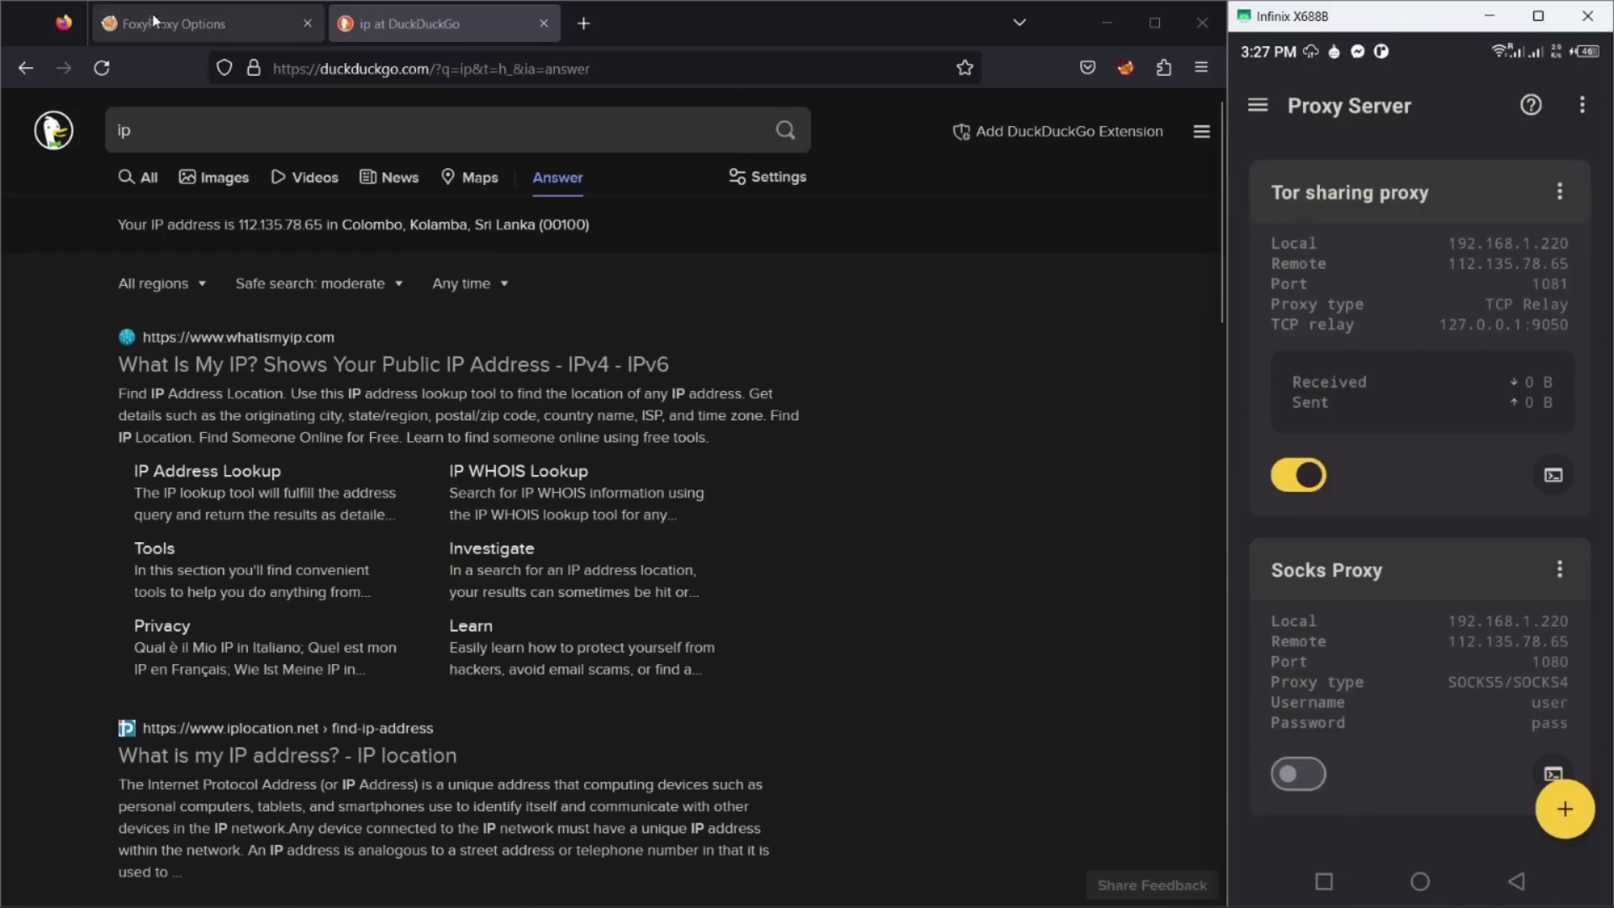
Step: Clear the test proxy's username and password, change its port to 1081, and save
click(999, 297)
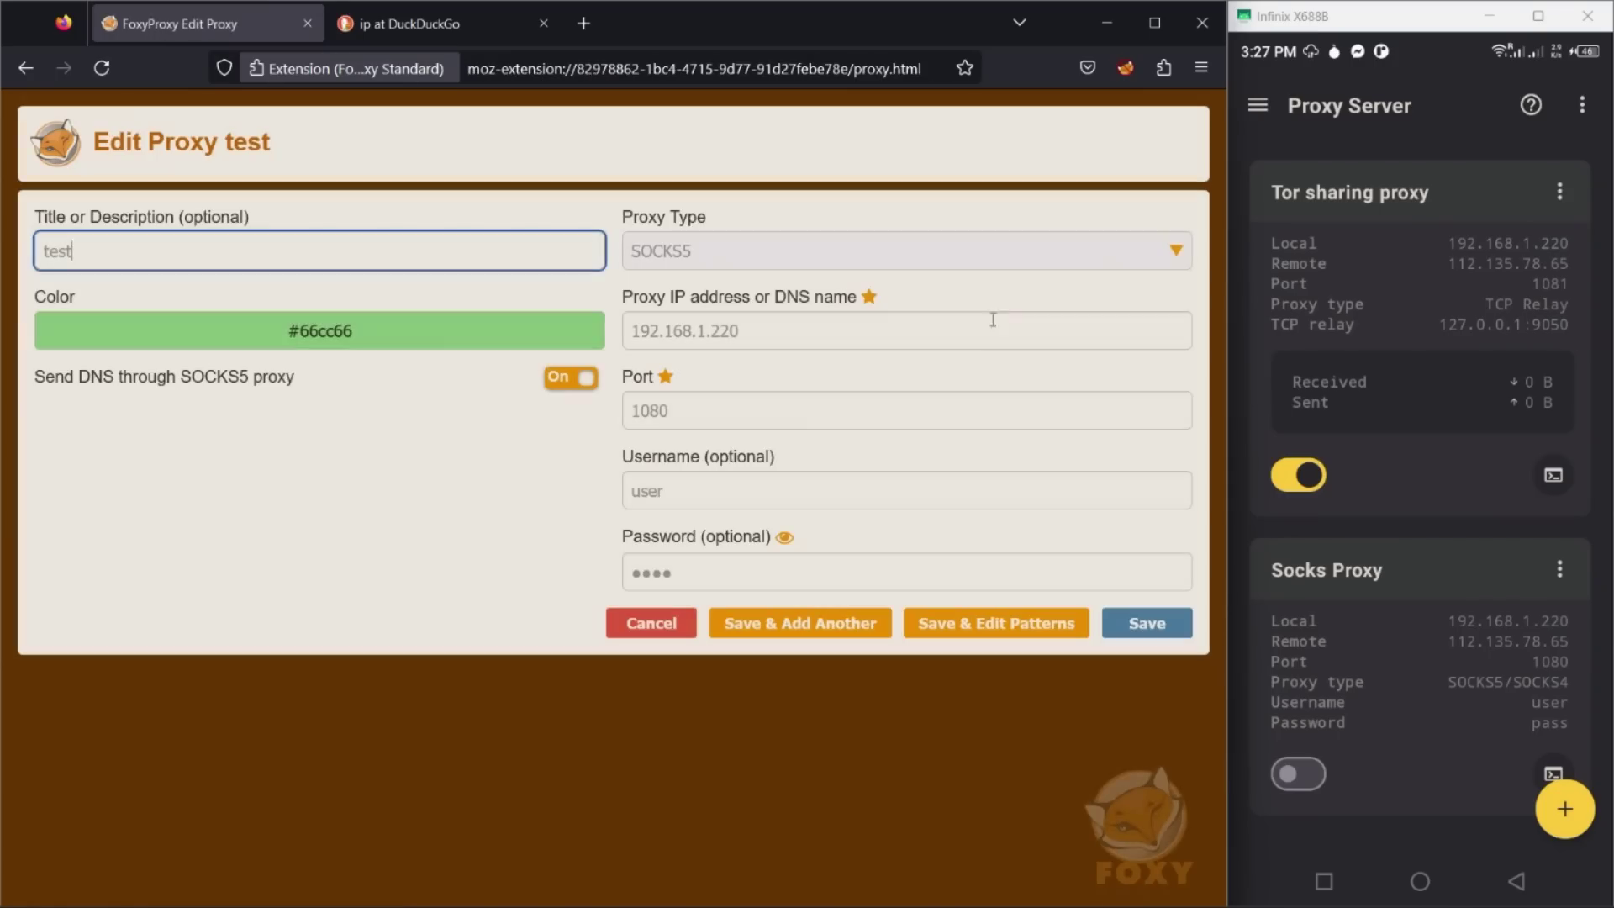
key(Tab)
key(BackSpace)
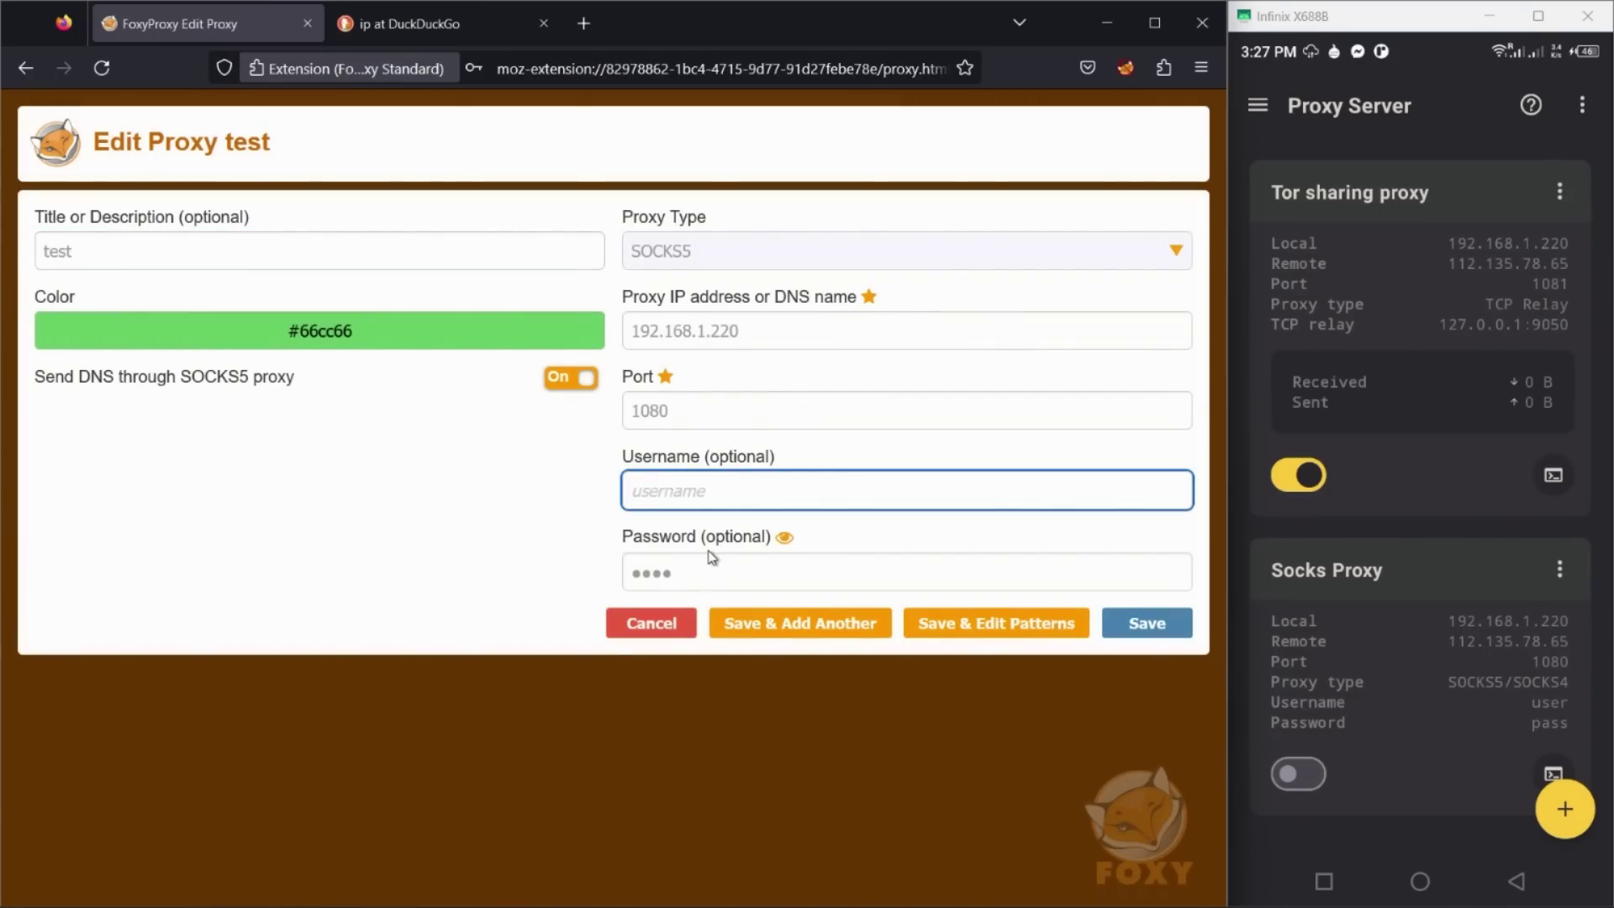
click(711, 571)
key(BackSpace)
key(BackSpace)
key(BackSpace)
key(BackSpace)
click(724, 408)
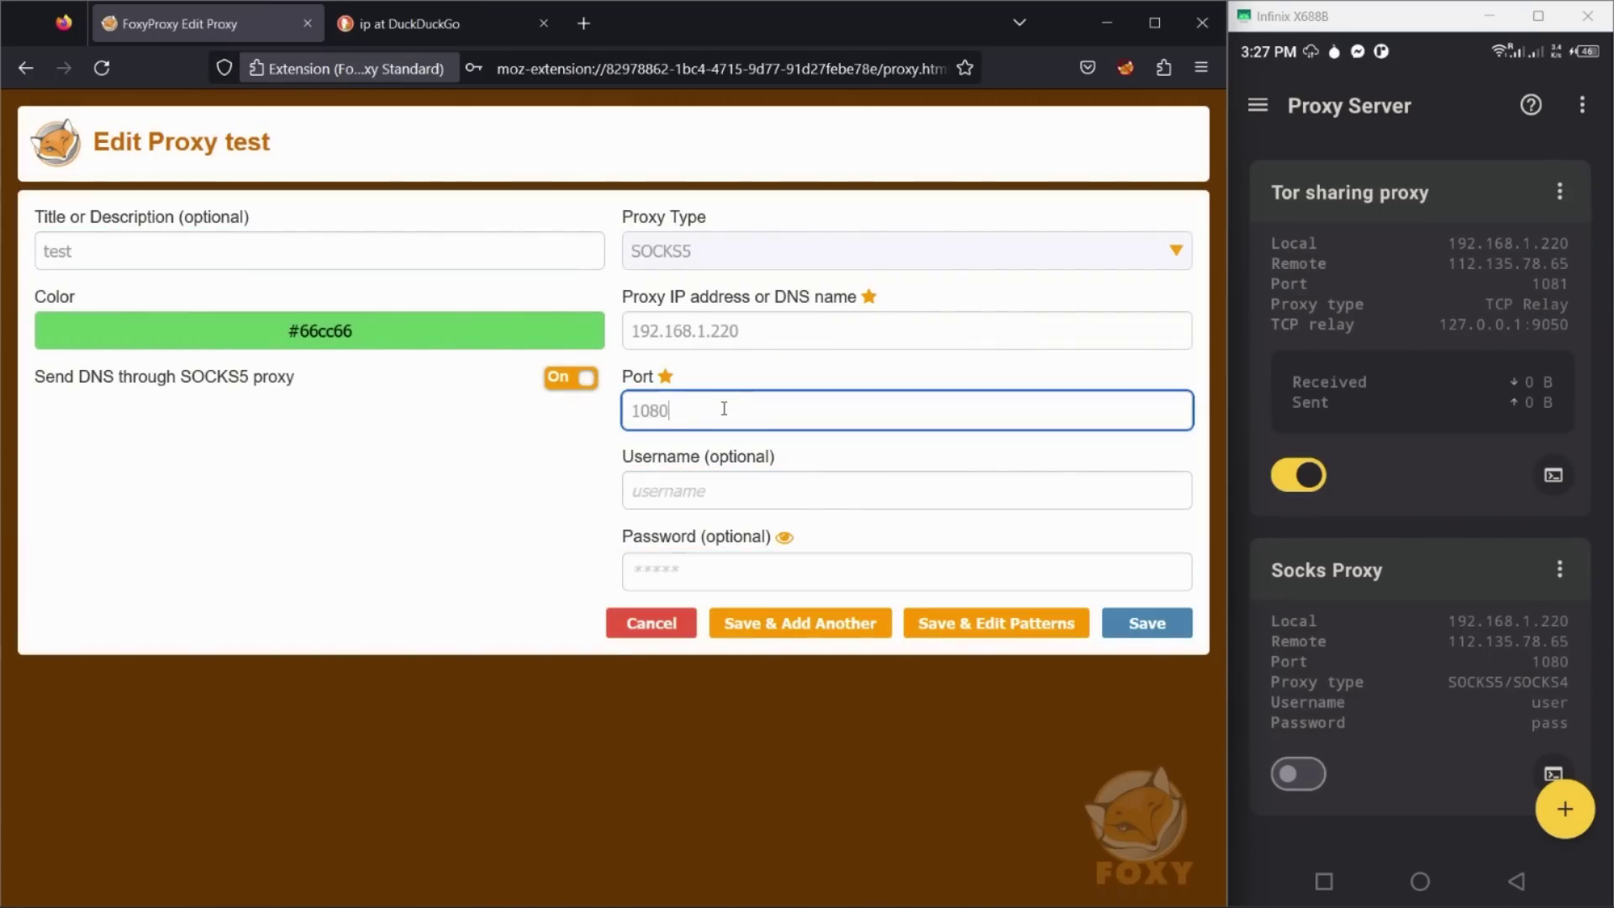
click(1154, 635)
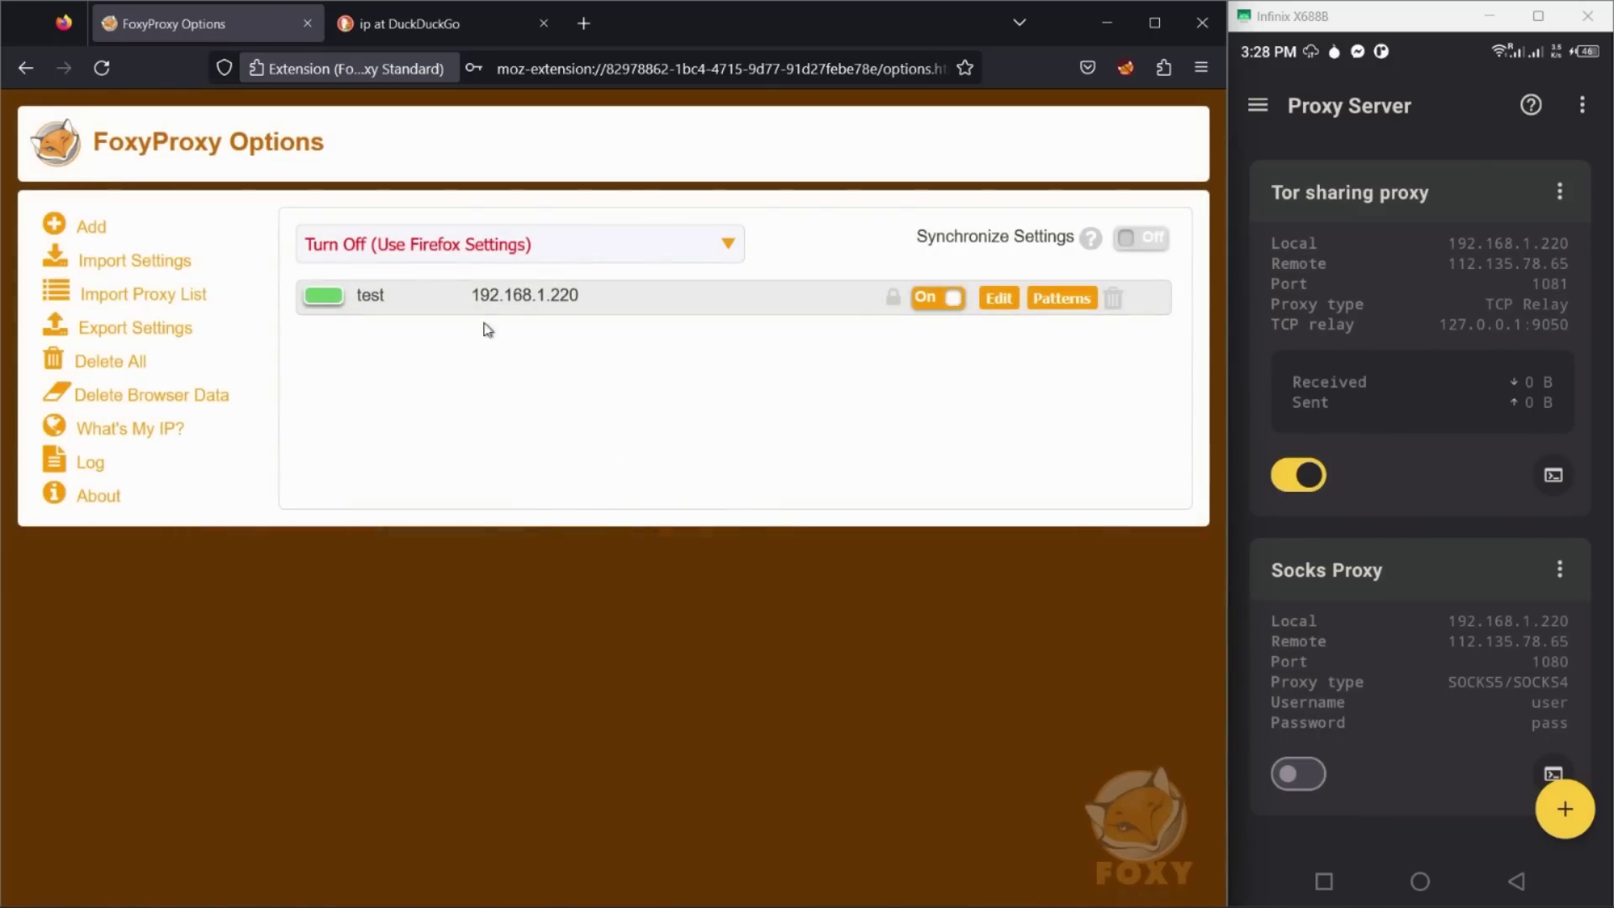
Step: Set FoxyProxy to use the test proxy for all URLs
click(399, 23)
click(1125, 68)
click(872, 205)
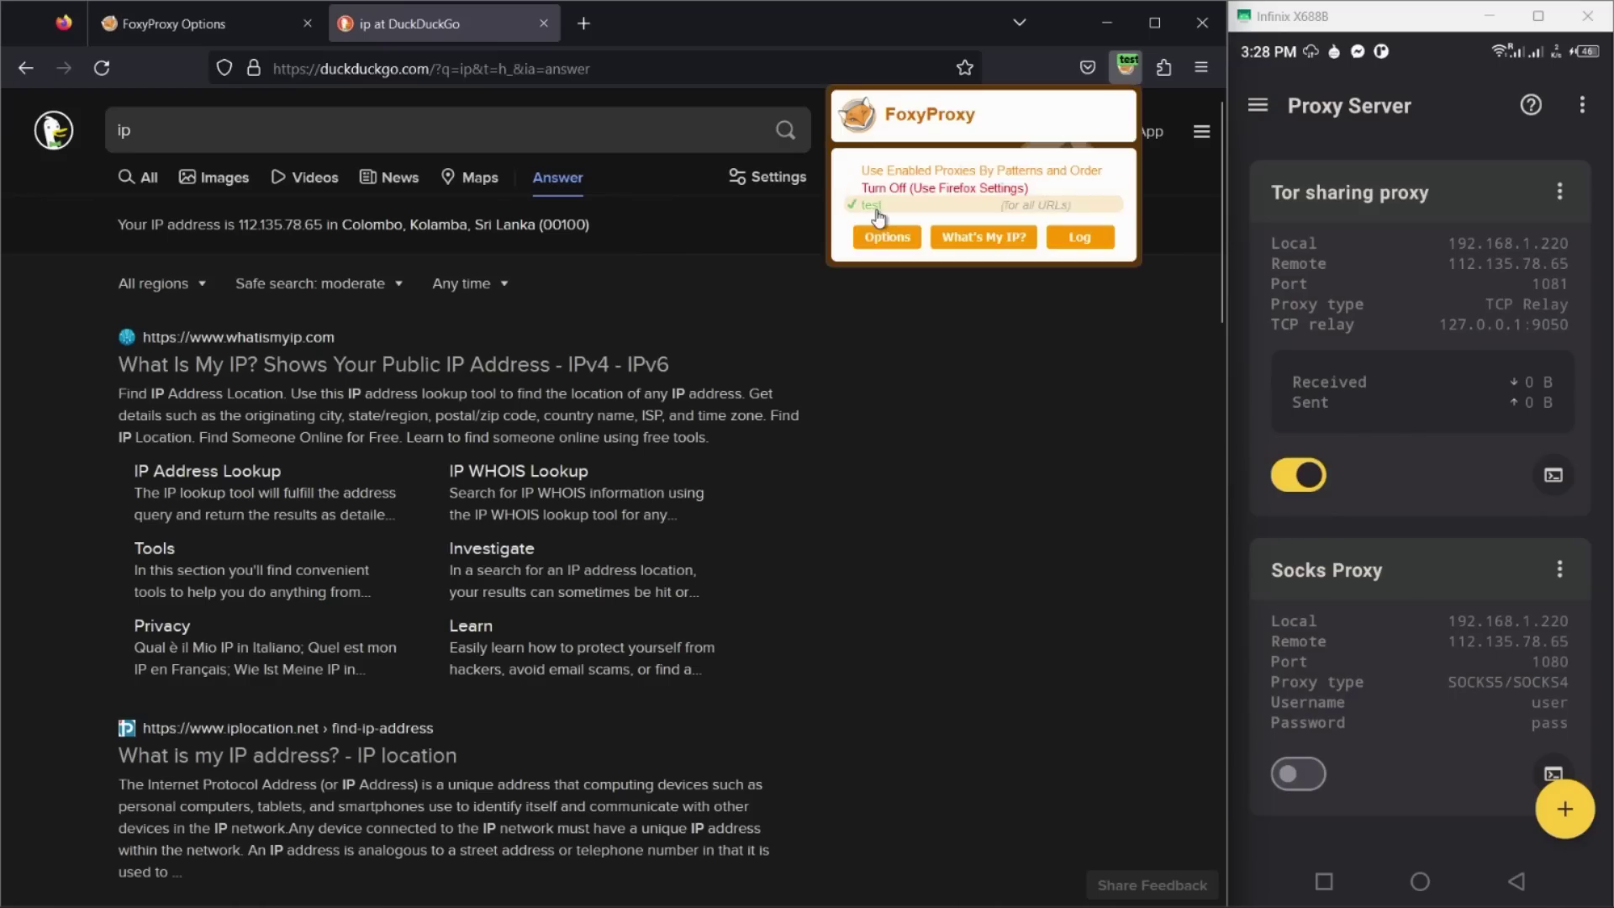
Step: Confirm the IP 45.154.98.225 in Florida, then swap the Tor sharing proxy for Socks Proxy
click(984, 237)
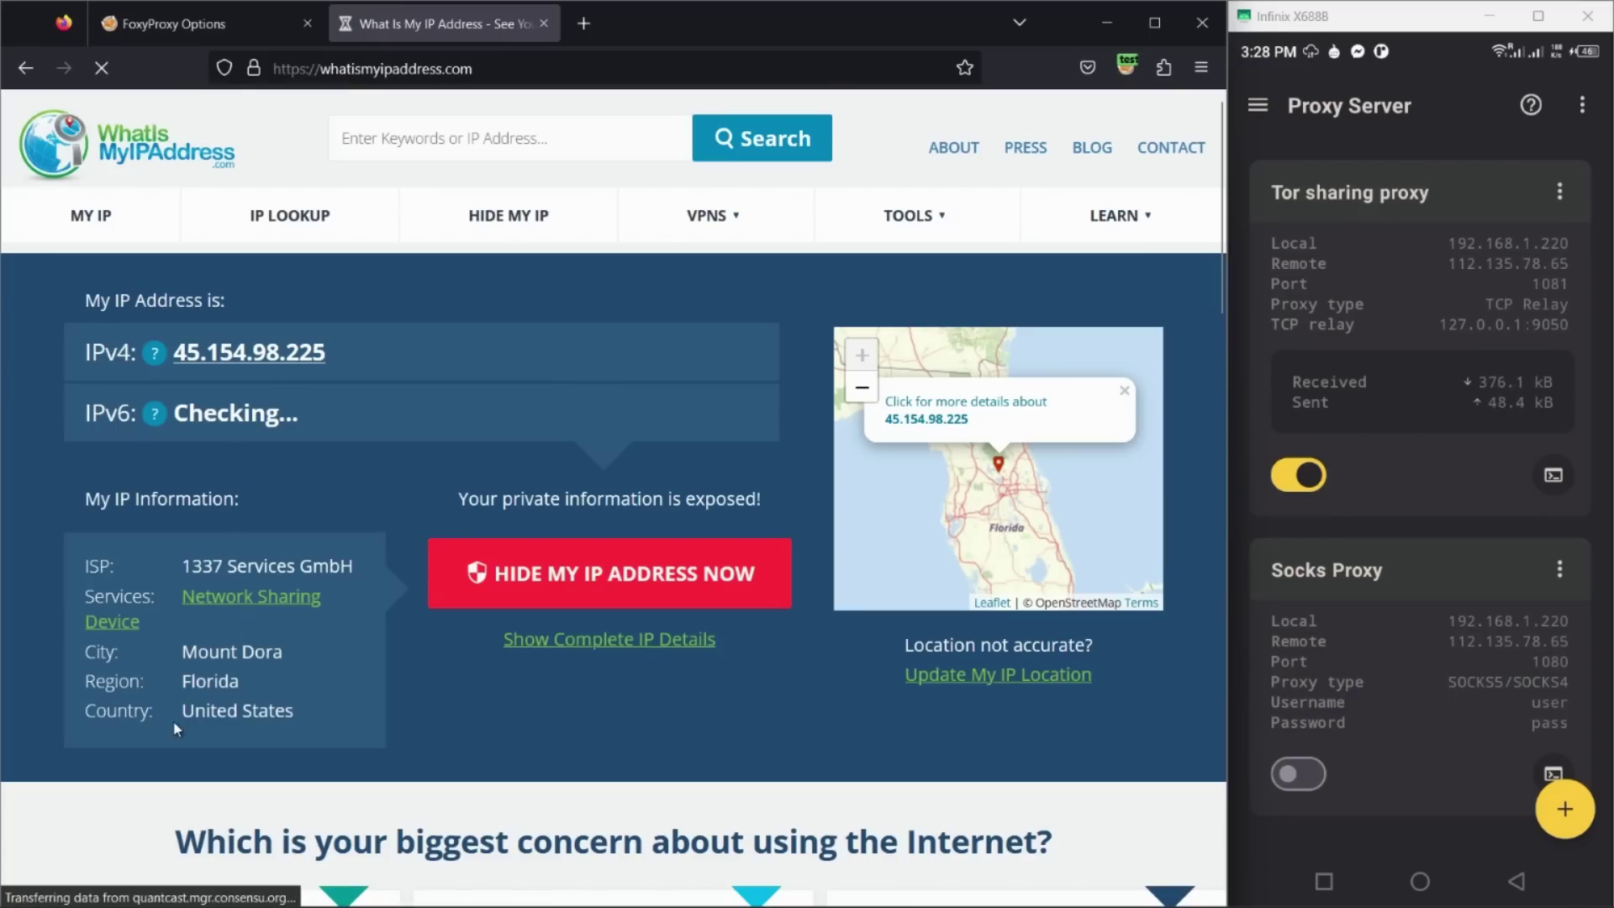
triple_click(278, 711)
click(303, 693)
click(1299, 475)
click(1305, 669)
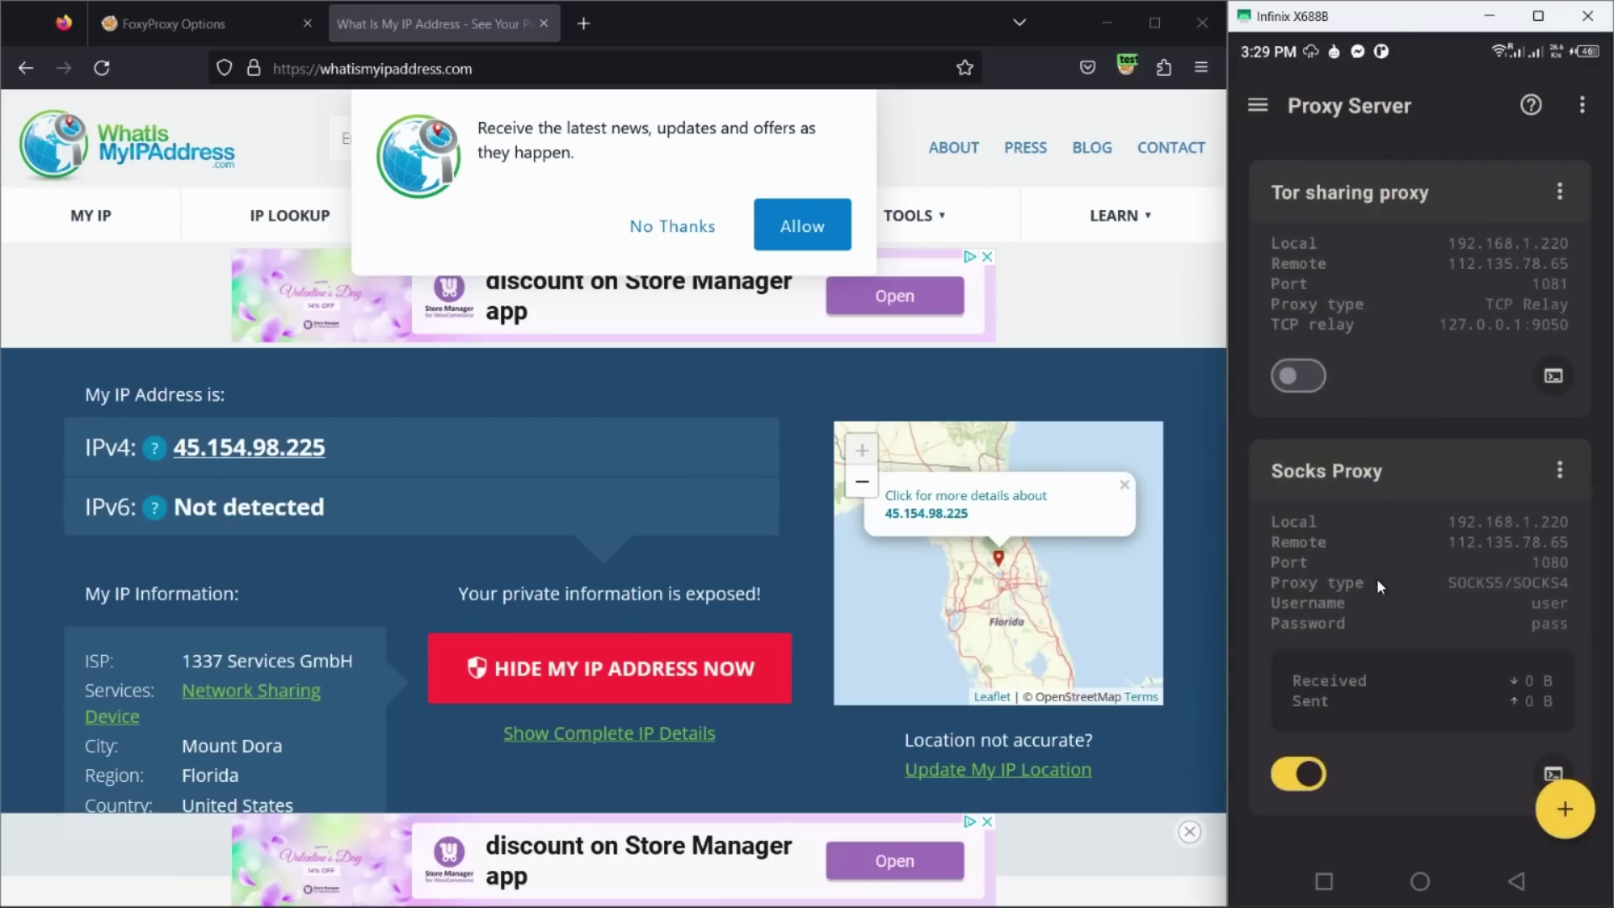
Step: Set the test proxy back to port 1080 with the Socks Proxy credentials, save, and revisit the IP page
click(244, 26)
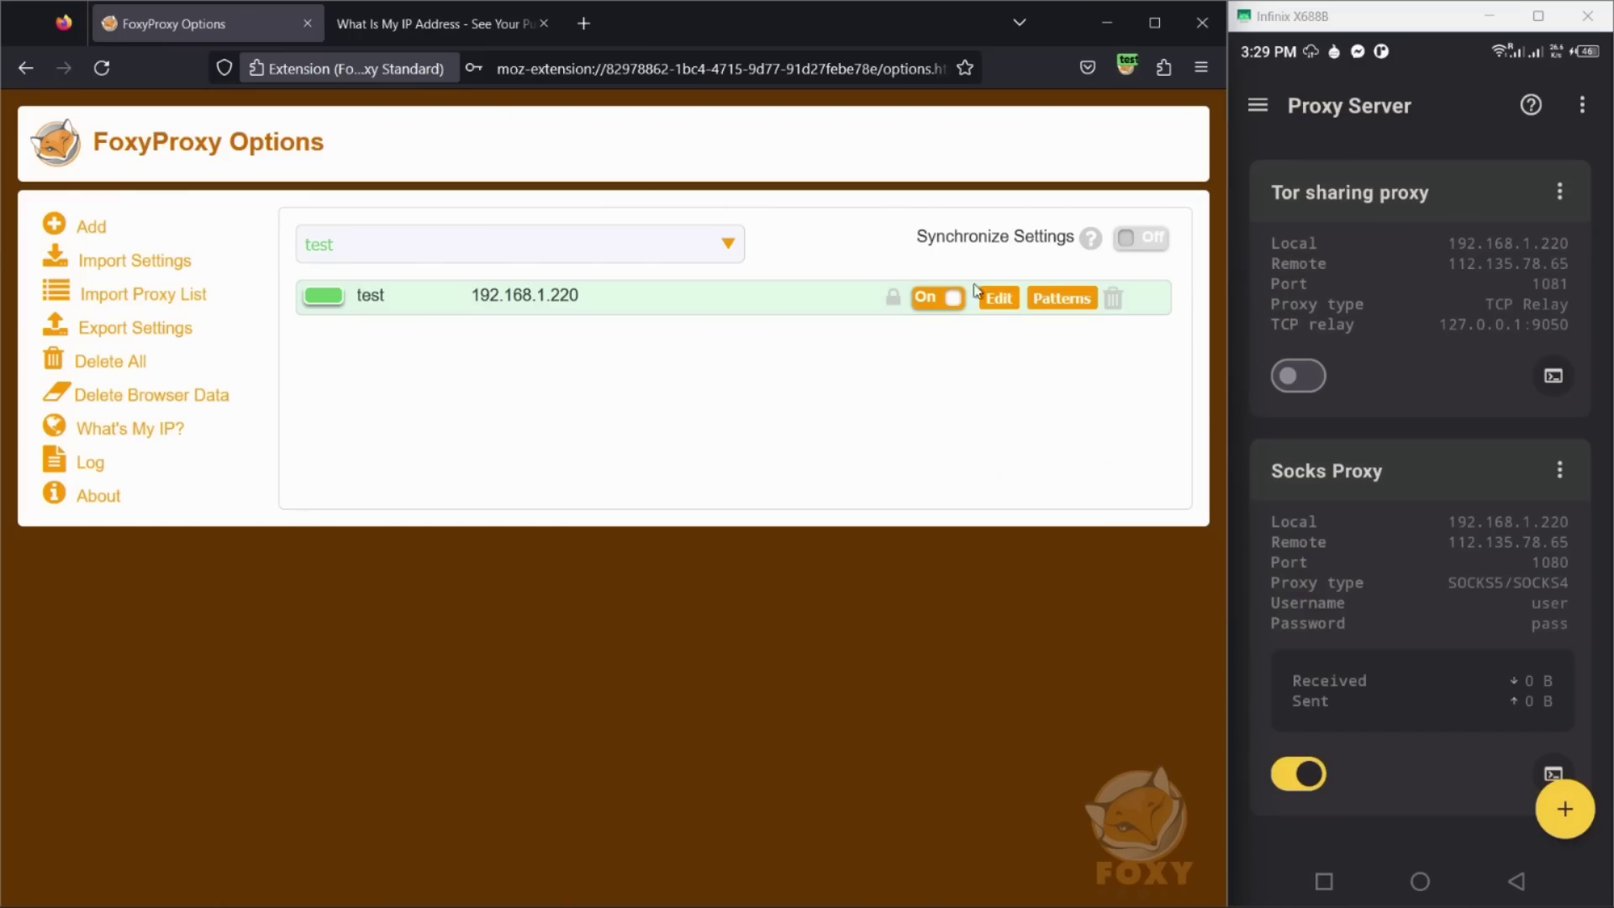
click(1005, 301)
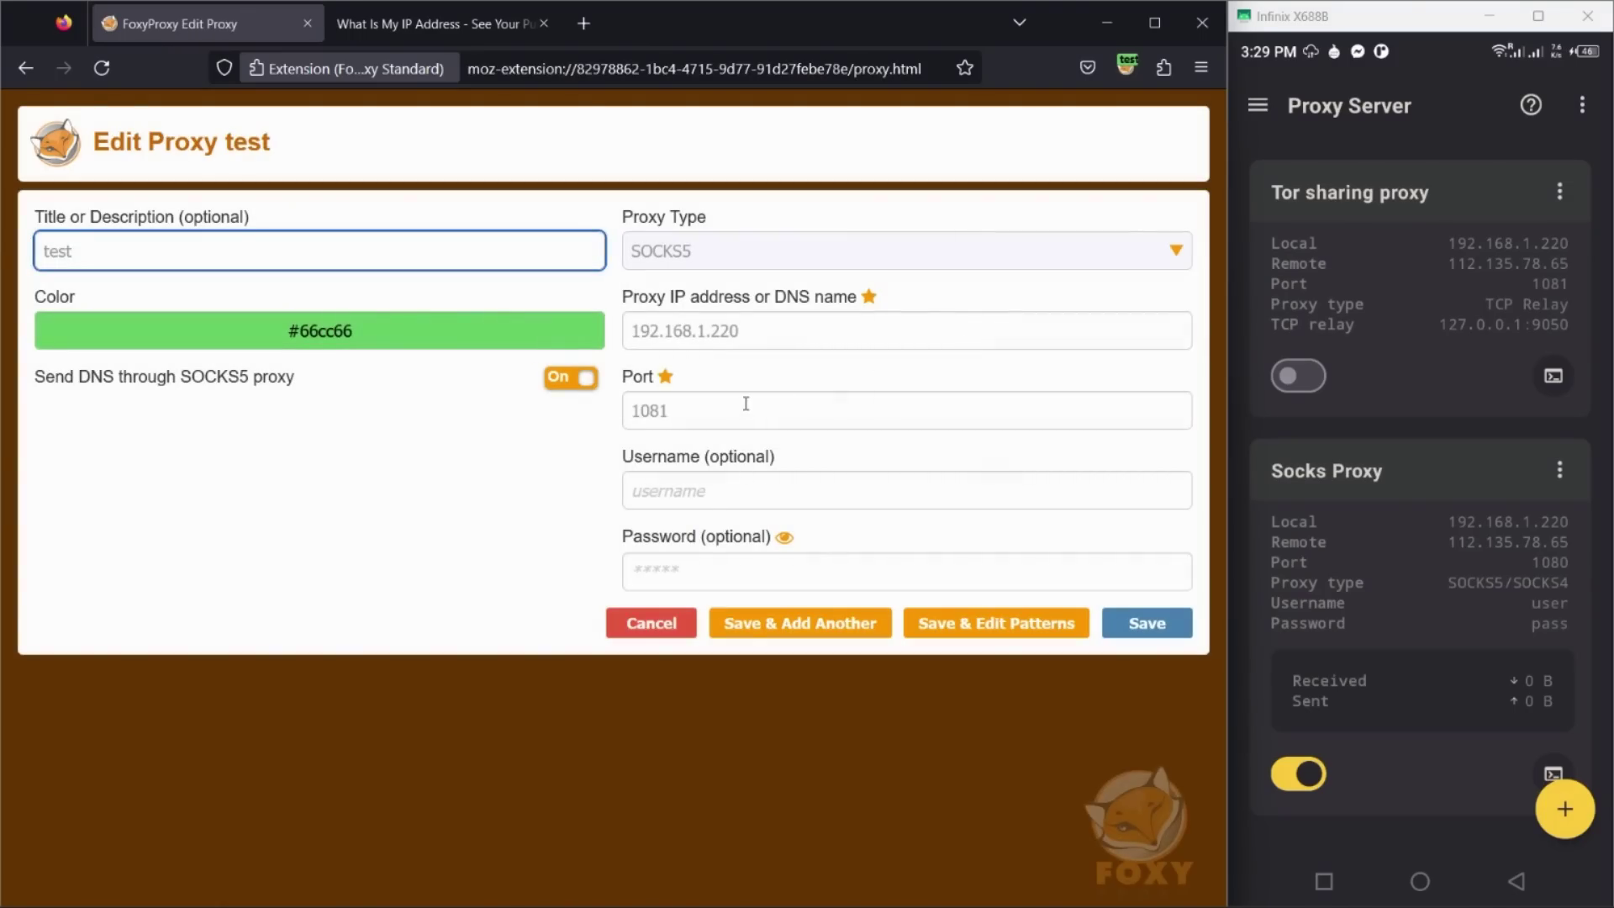
click(746, 405)
key(Tab)
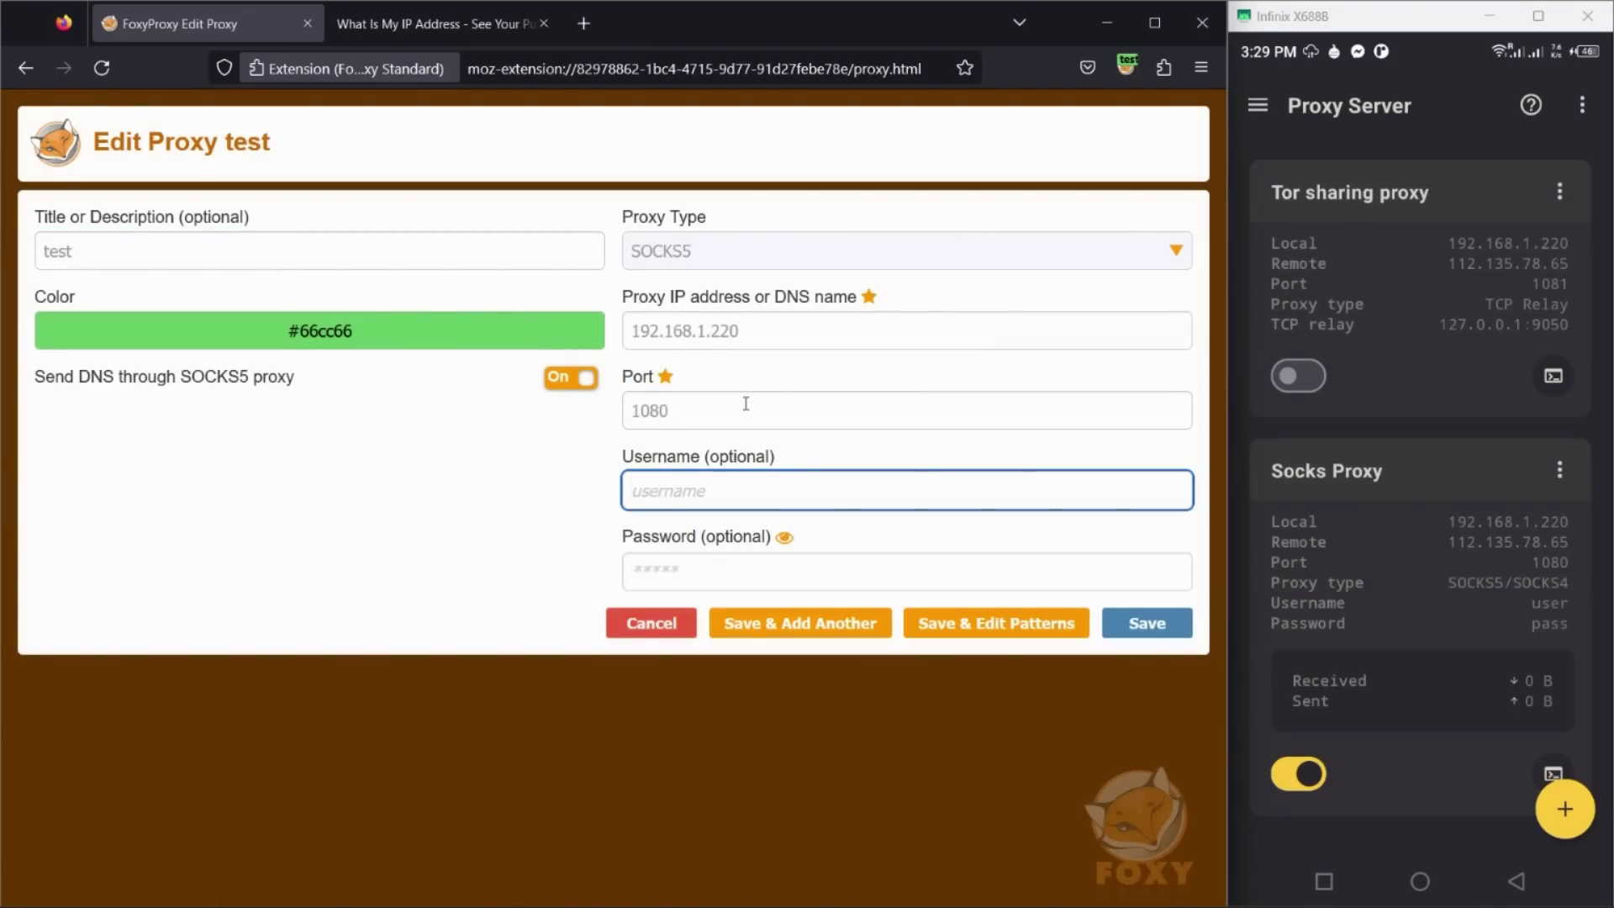
text(user)
key(Tab)
key(Tab)
text(p)
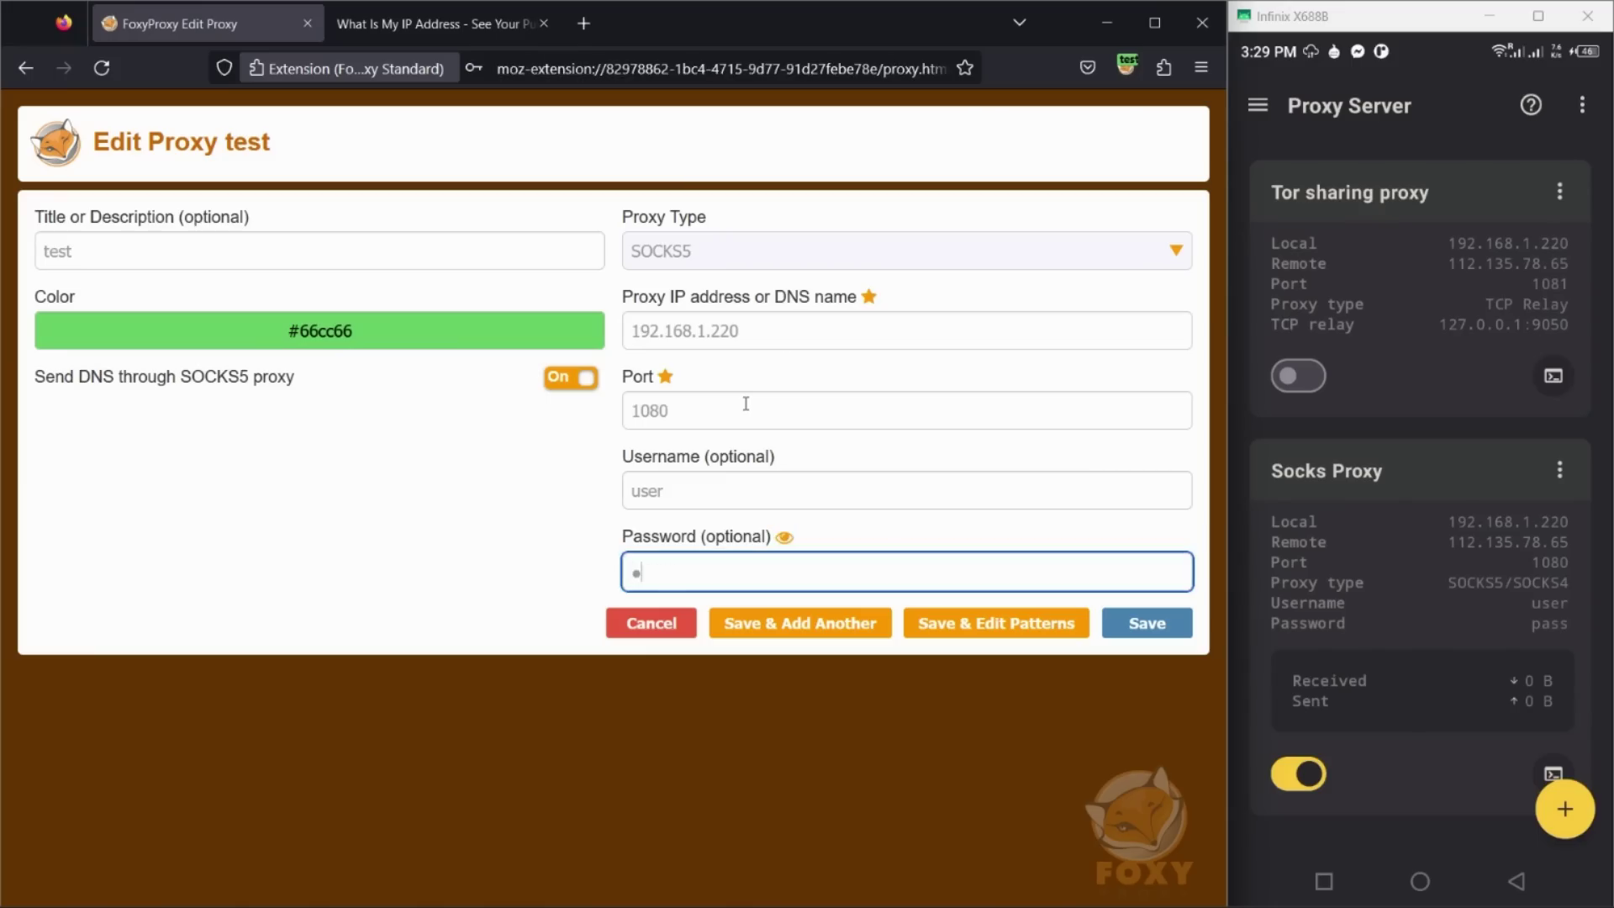
click(785, 536)
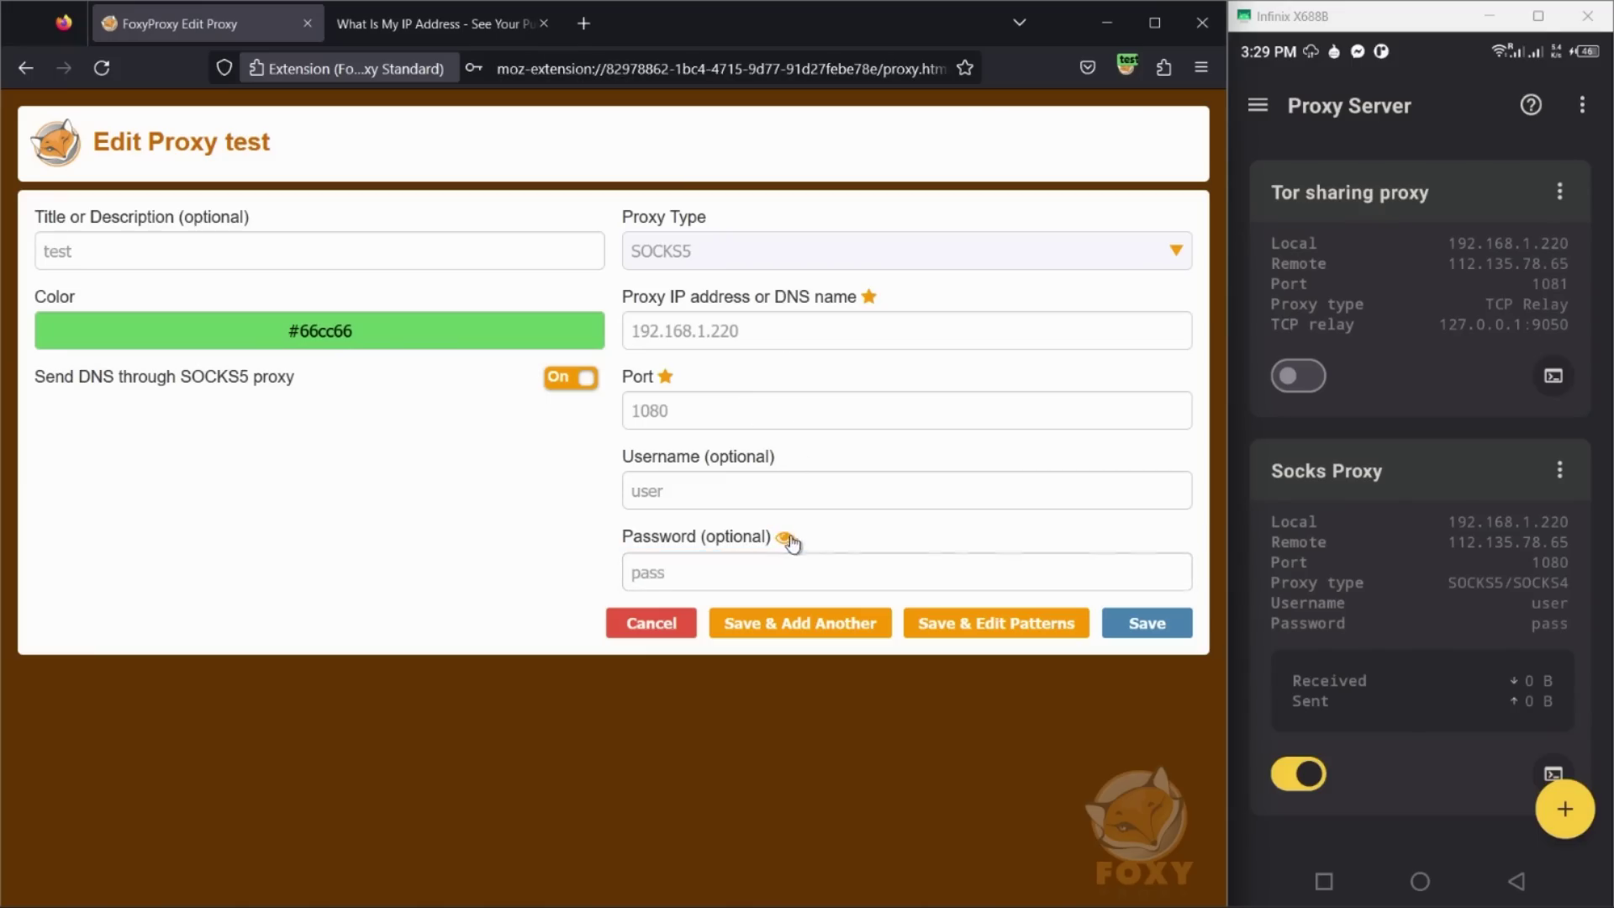
click(1147, 623)
click(471, 24)
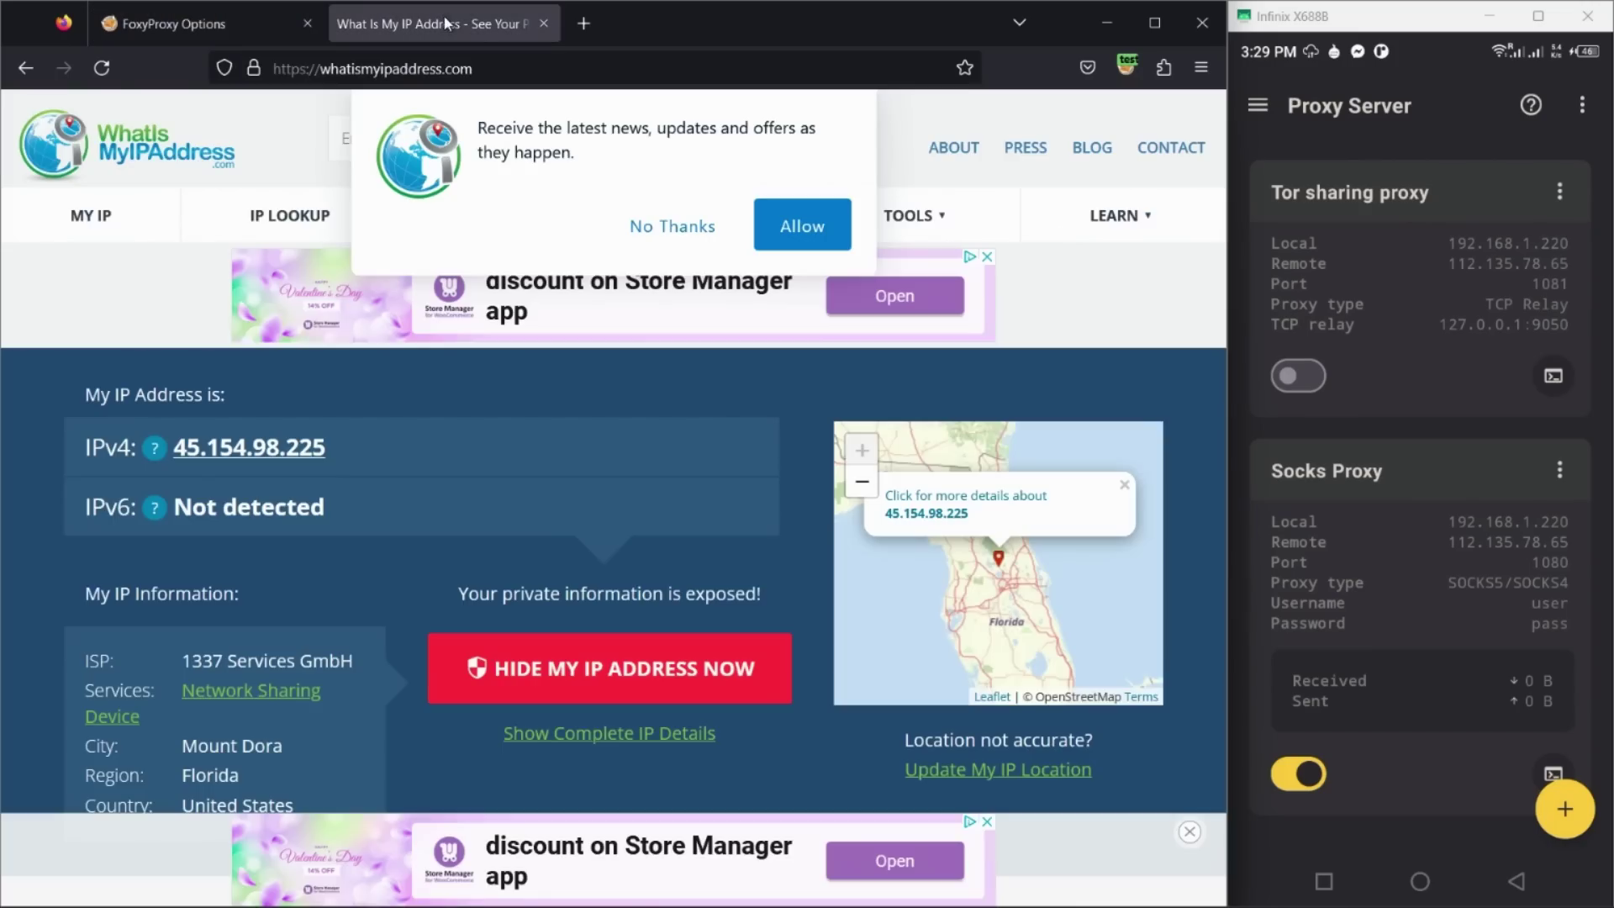
Step: Connect the phone's VPN with the carrot button in Turbo VPN
click(1419, 880)
click(1551, 407)
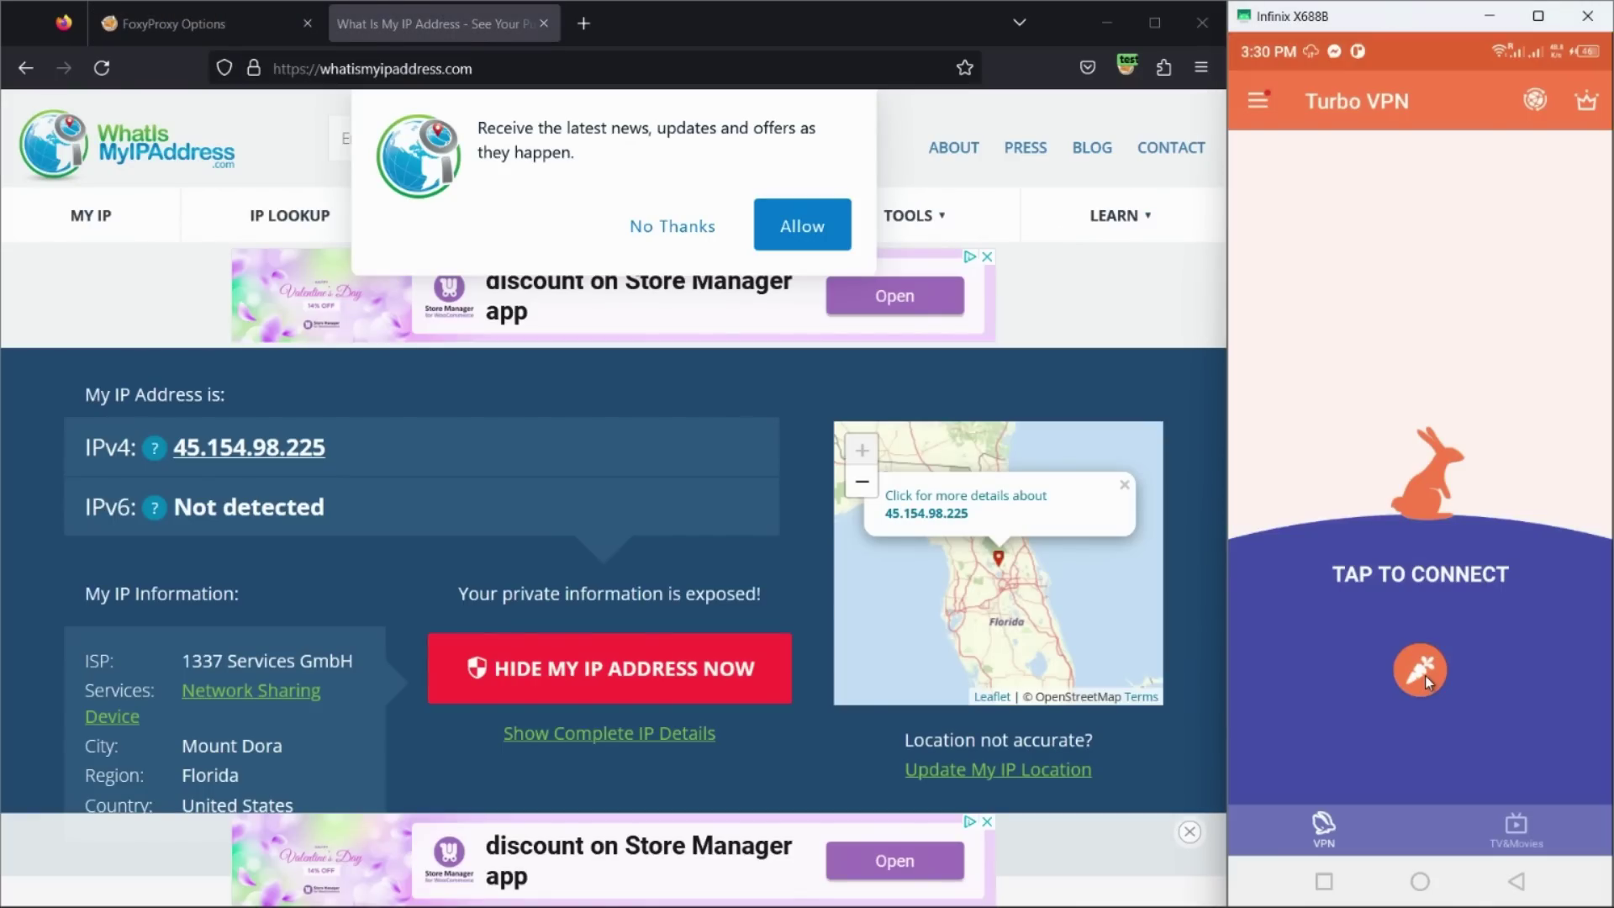
click(1423, 672)
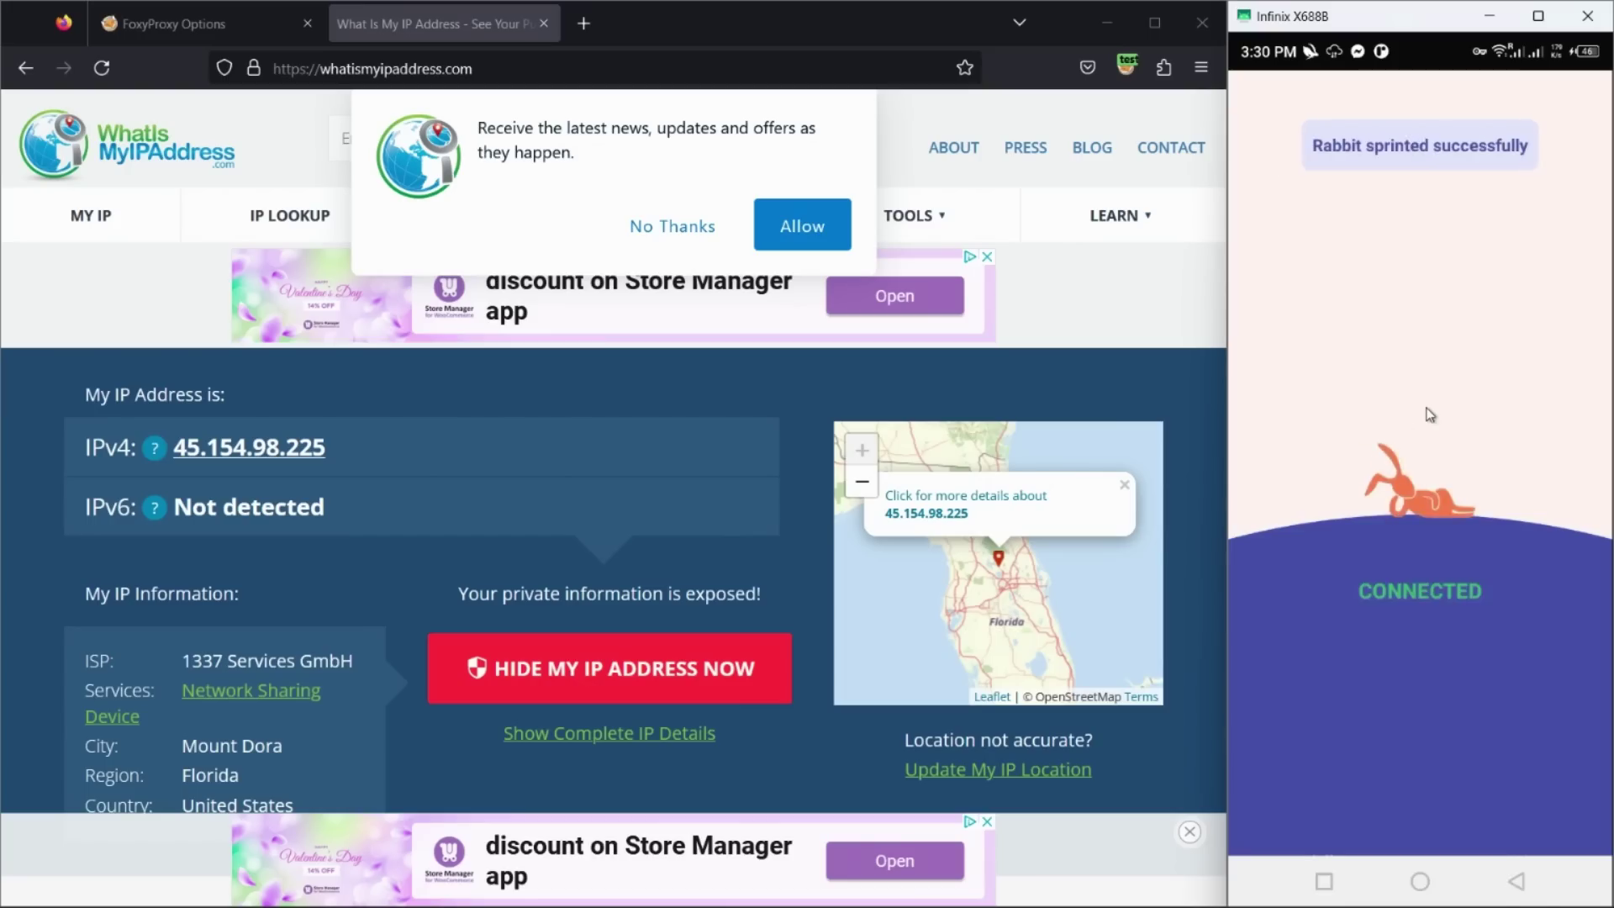
Step: Return to Proxy Server and go back to the DuckDuckGo IP results, now 128.1.190.90, Diamond Bar
right_click(1414, 676)
drag(1411, 668, 1465, 561)
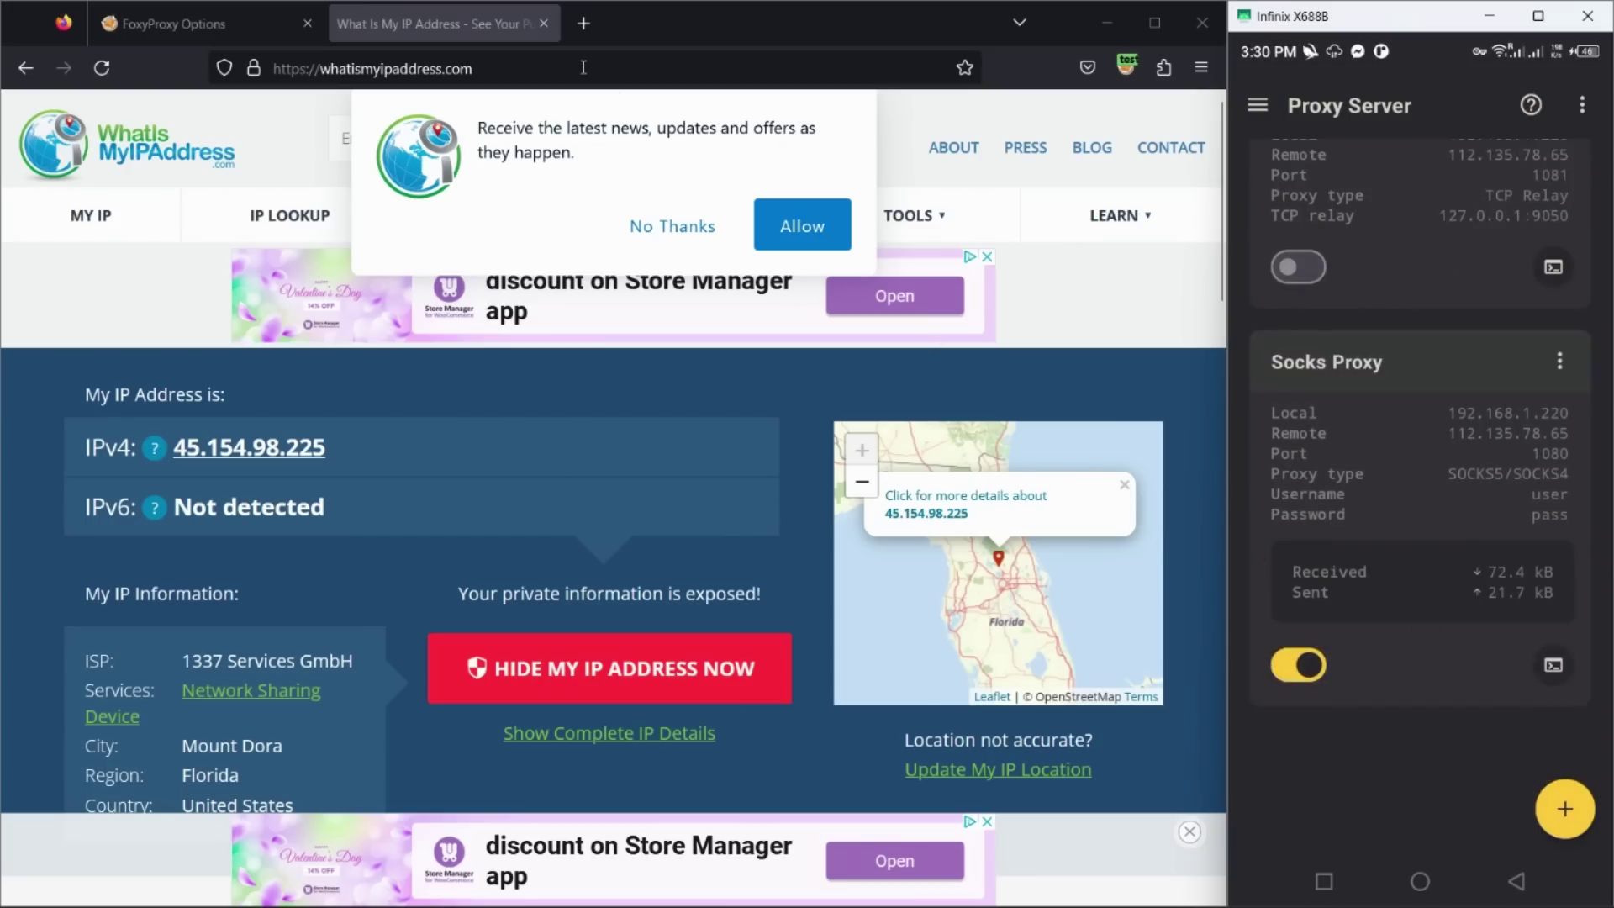
key(alt+Left)
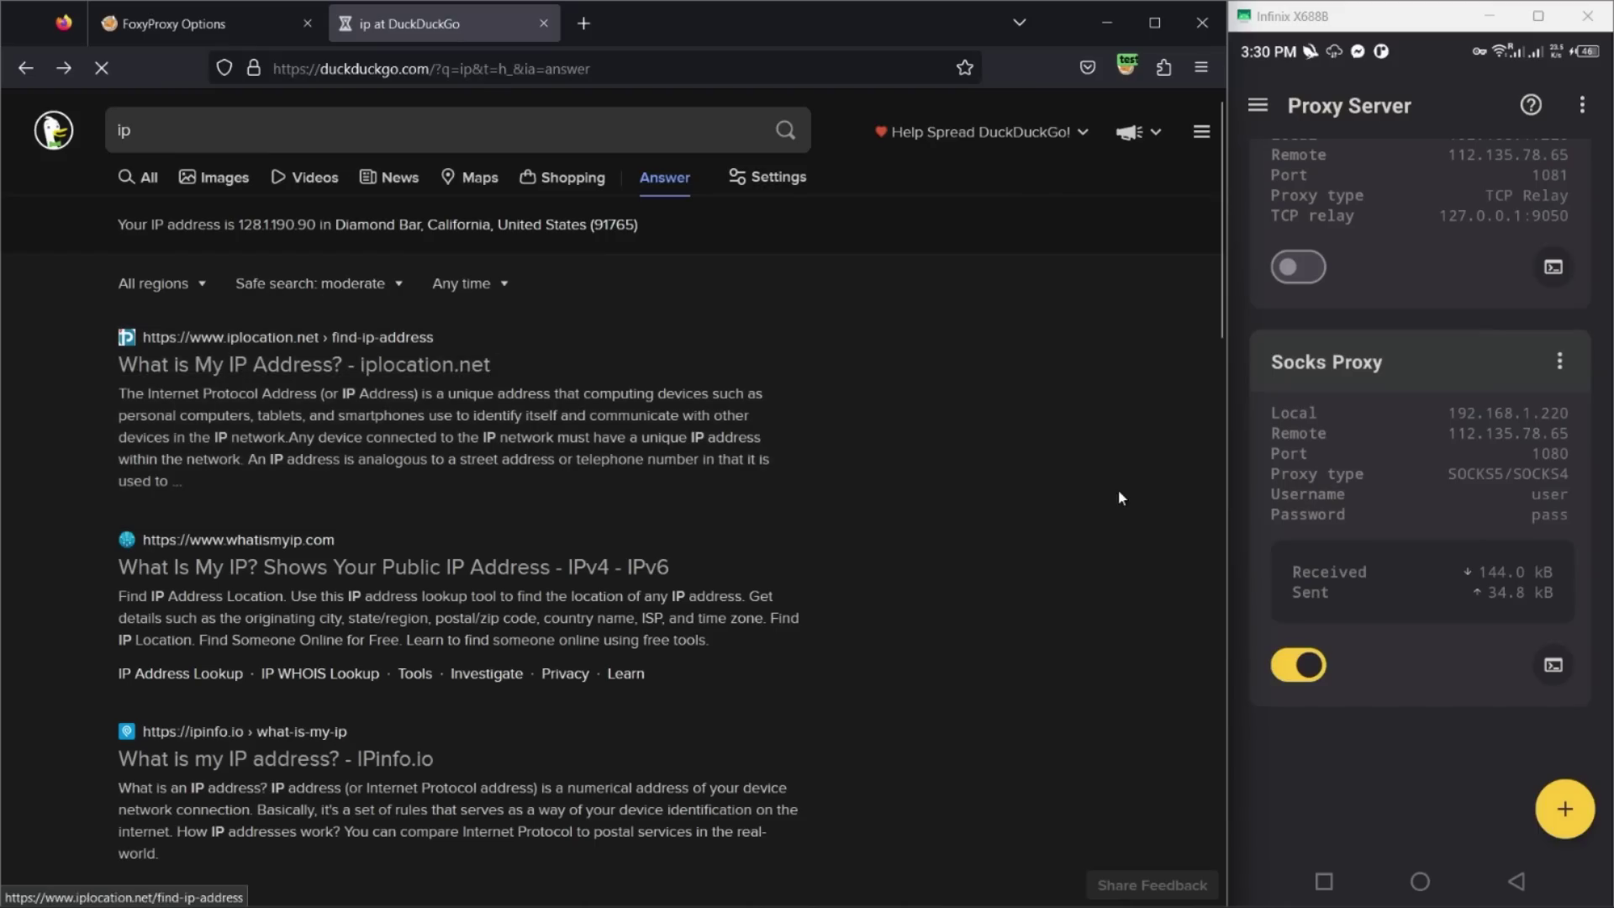